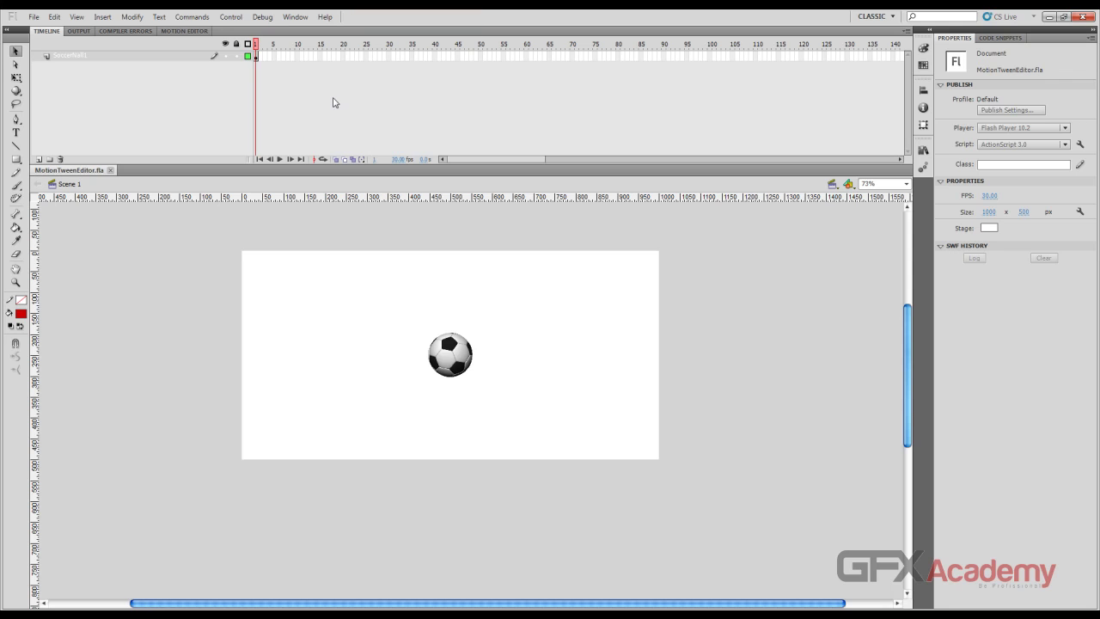
Move the soccer ball up to the stage's top edge, at about X 494.5, Y 55.2
left_click(460, 344)
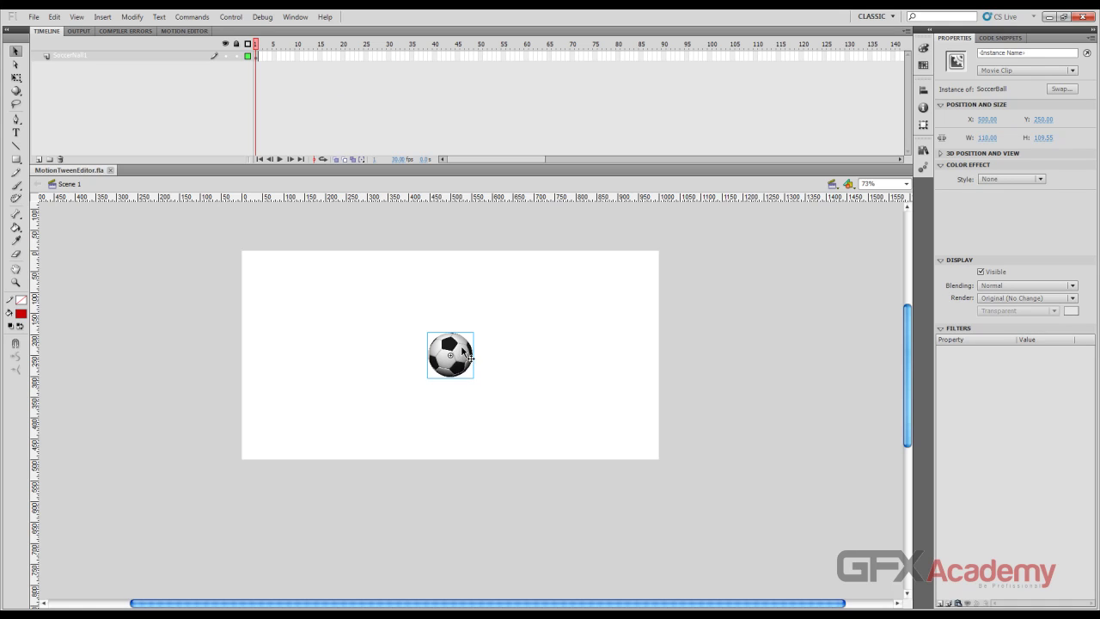
left_click_drag(462, 357, 460, 272)
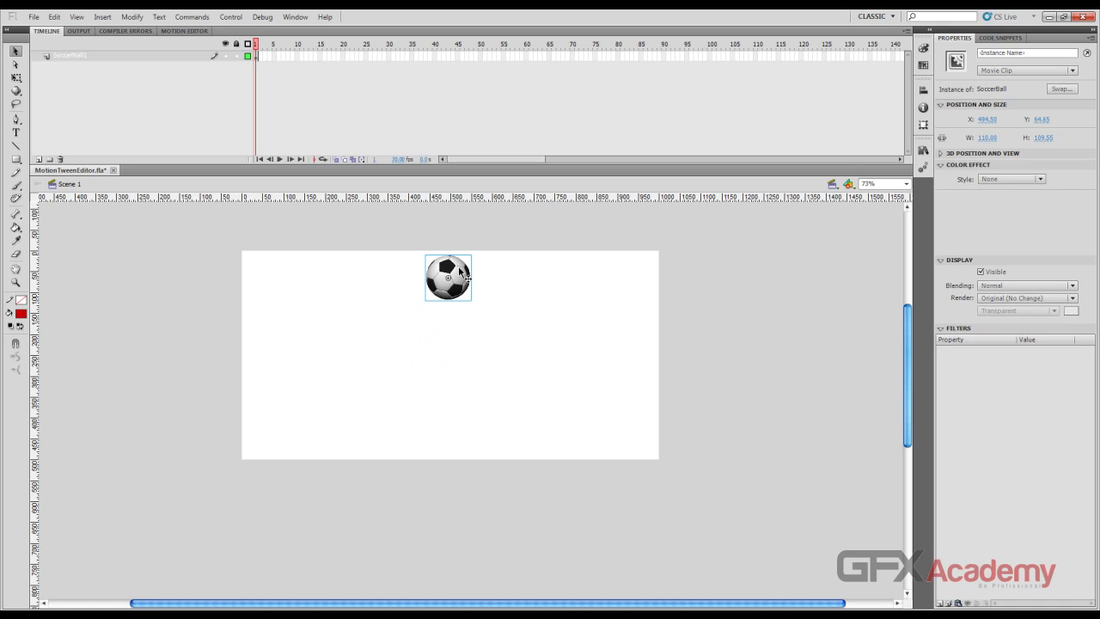
key("Up")
key("Up")
key("Up")
key("Up")
key("Up")
key("Up")
key("Up")
key("Up")
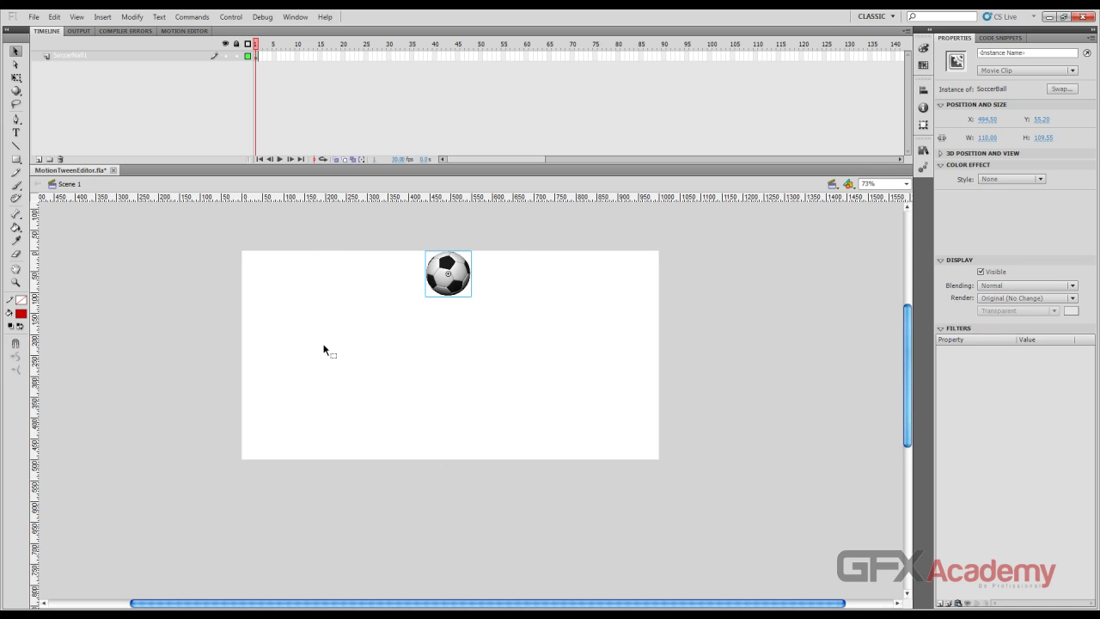
Create a motion tween on the soccer ball, with a keyframe for all properties at frame 30 placing the ball at the stage's bottom edge
right_click(257, 59)
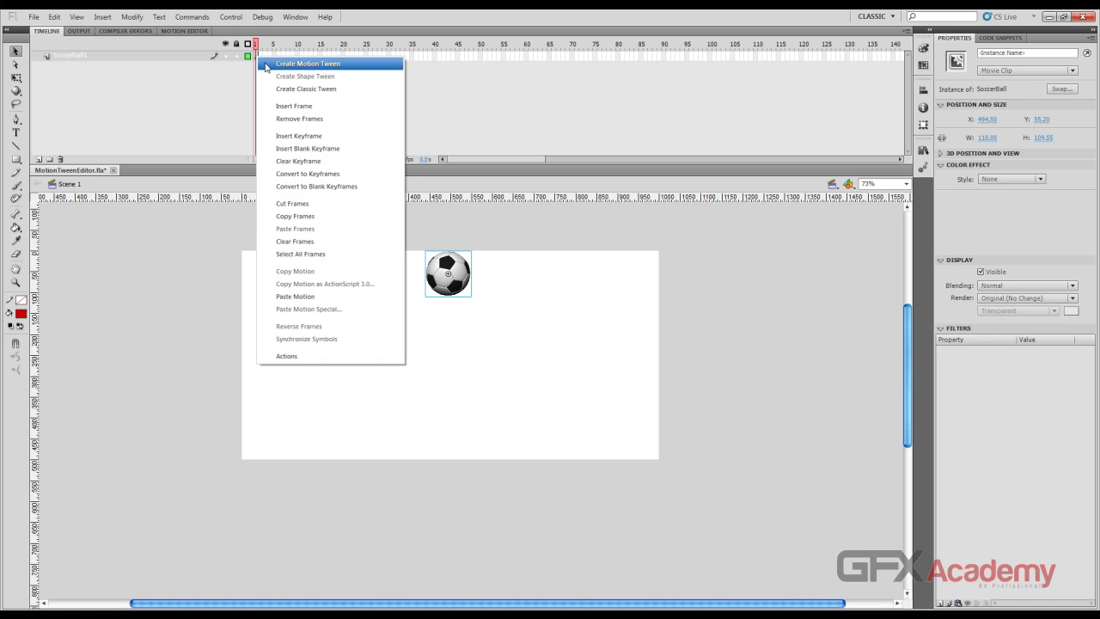
left_click(268, 64)
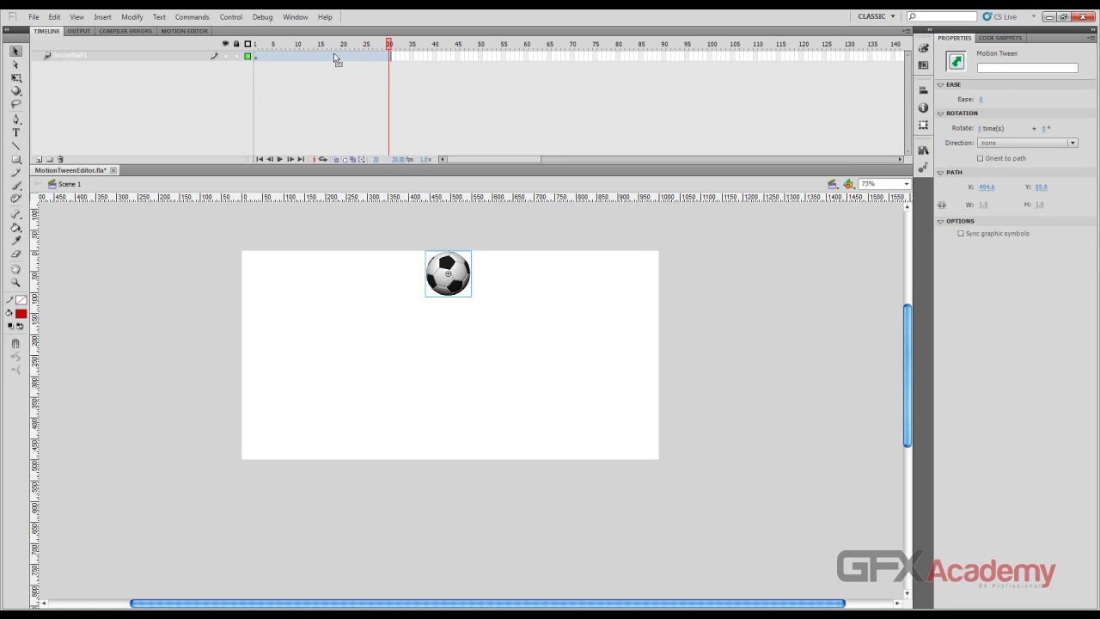
mouse_move(380, 45)
left_mouse_down()
mouse_move(339, 44)
mouse_move(389, 44)
left_mouse_up()
right_click(390, 57)
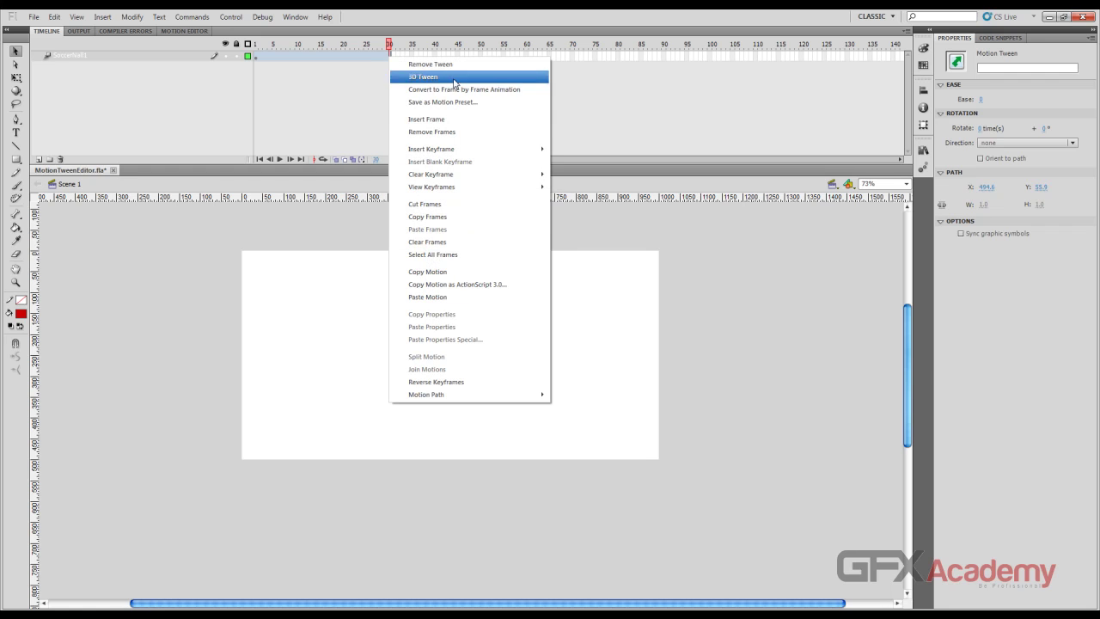
mouse_move(504, 150)
left_click(590, 227)
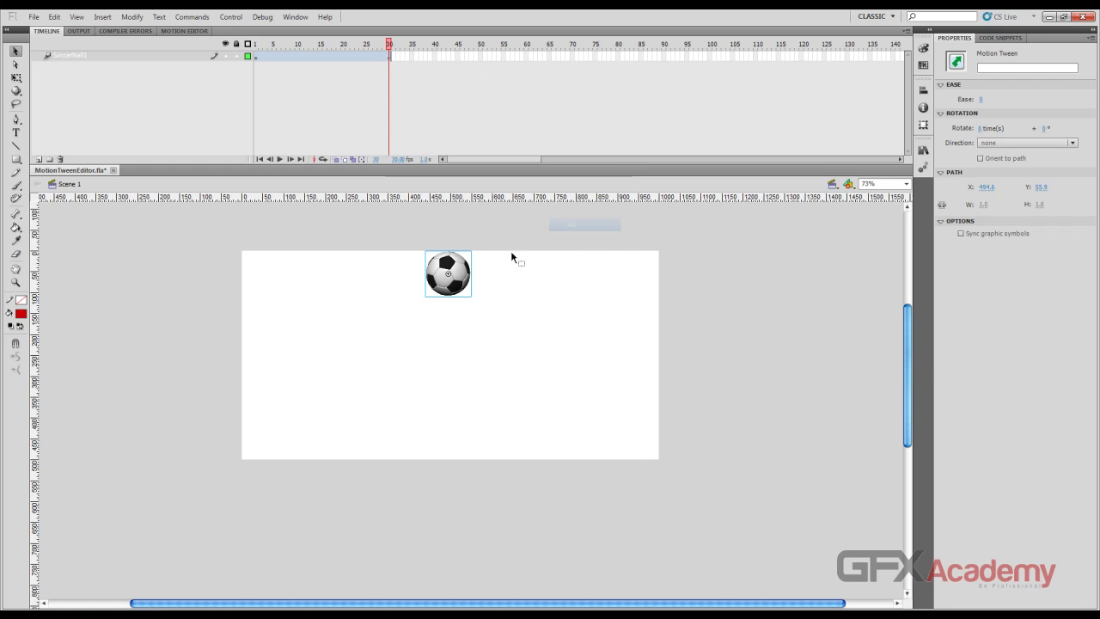
left_click_drag(456, 275, 453, 430)
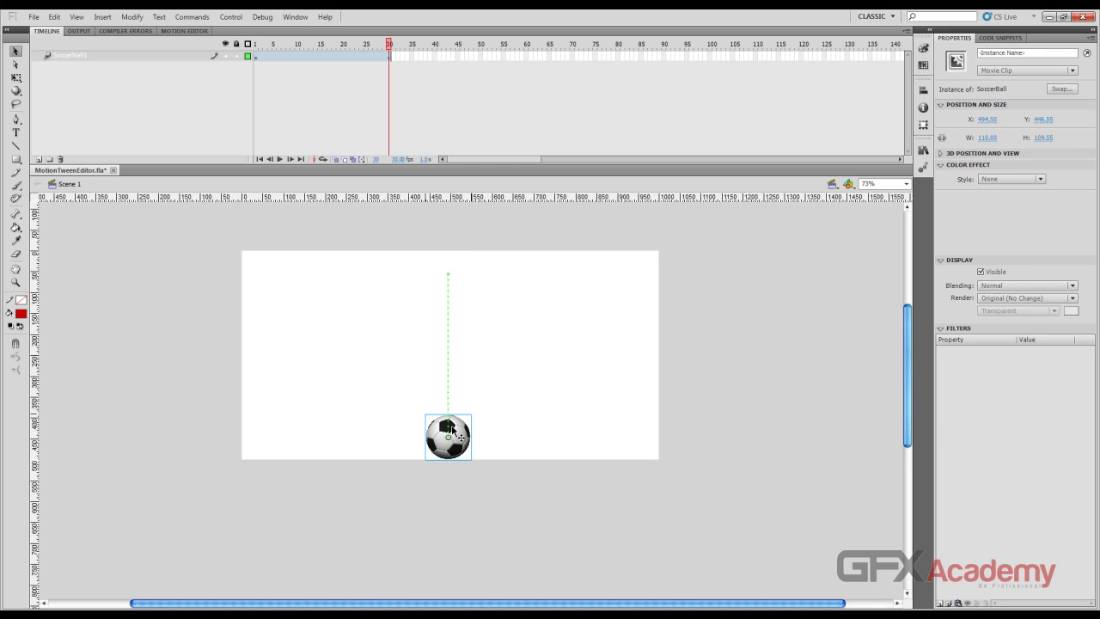
Play the ball's falling animation from frame 1 and rewind it to the first frame
left_click_drag(390, 45, 257, 55)
left_click(280, 159)
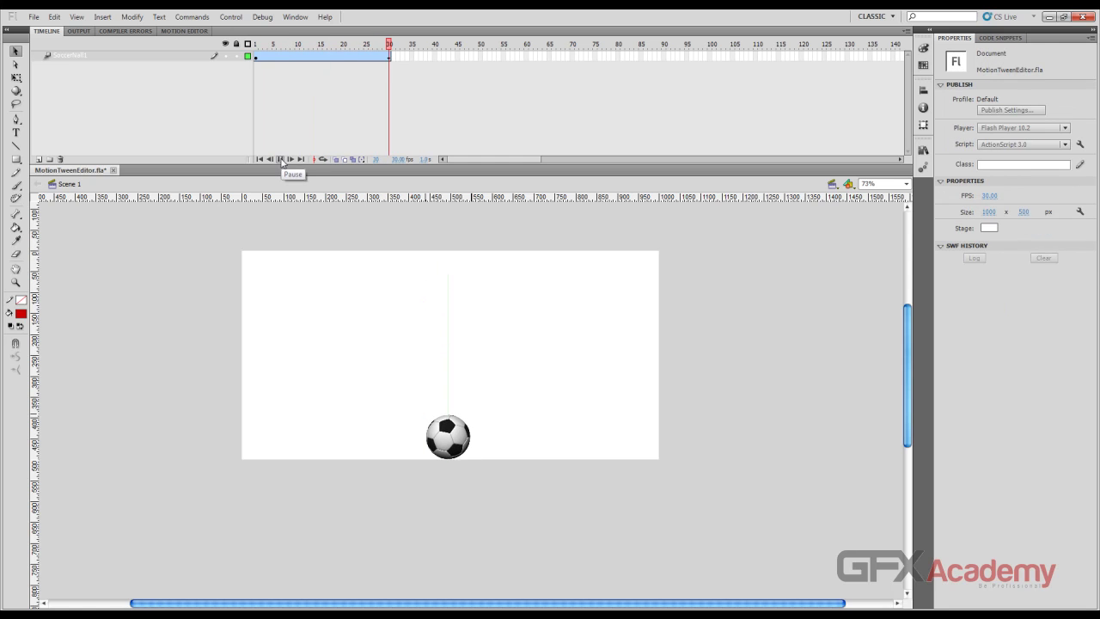
left_click(259, 160)
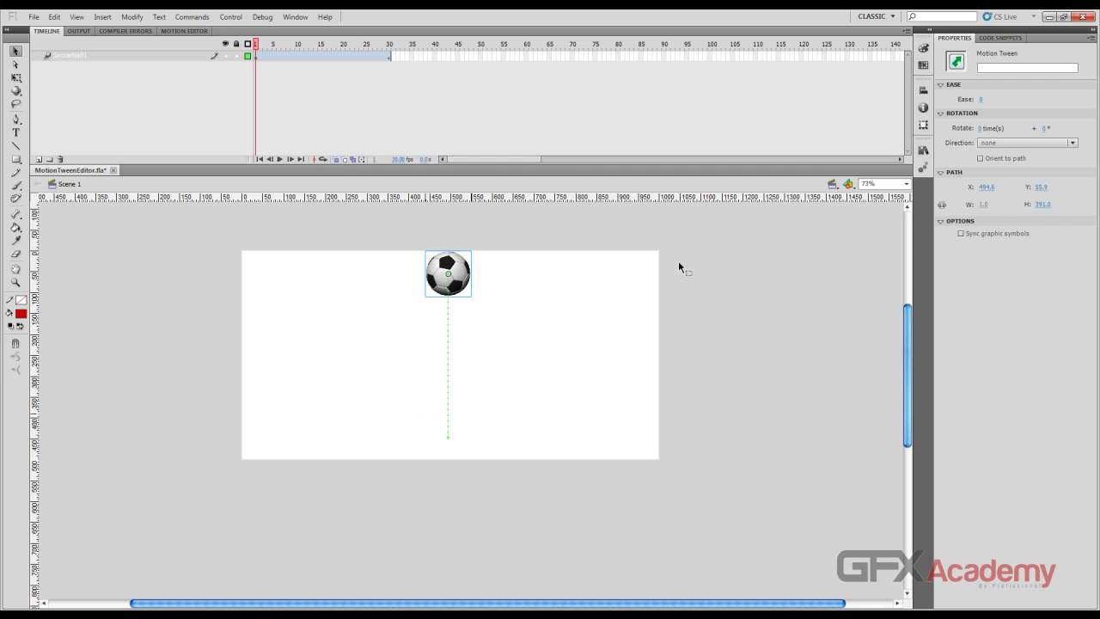
left_click(637, 120)
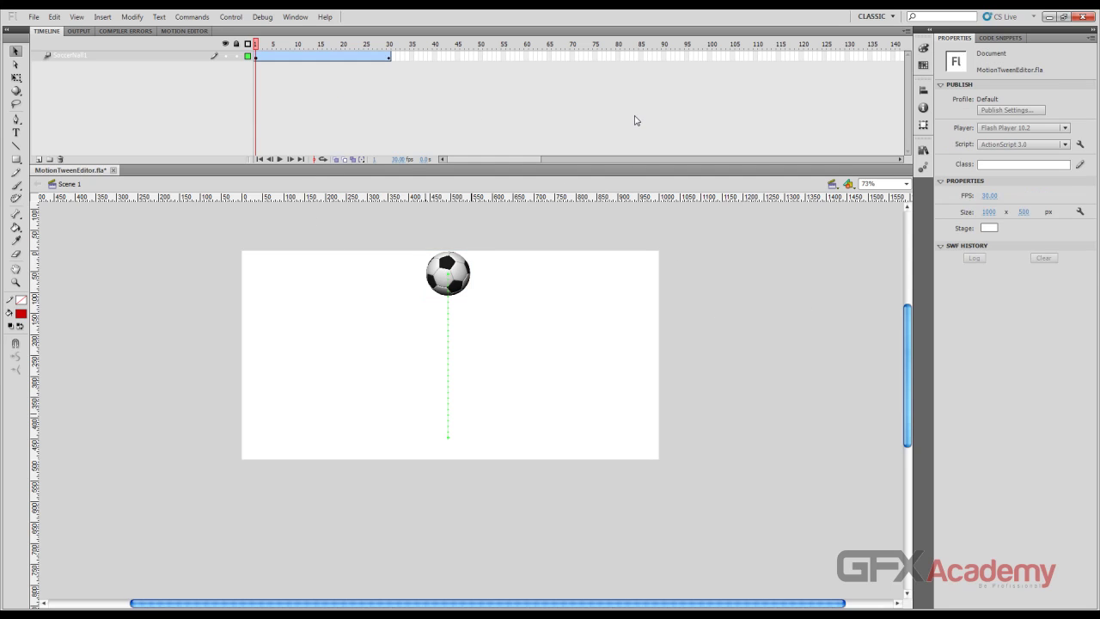
left_click(185, 31)
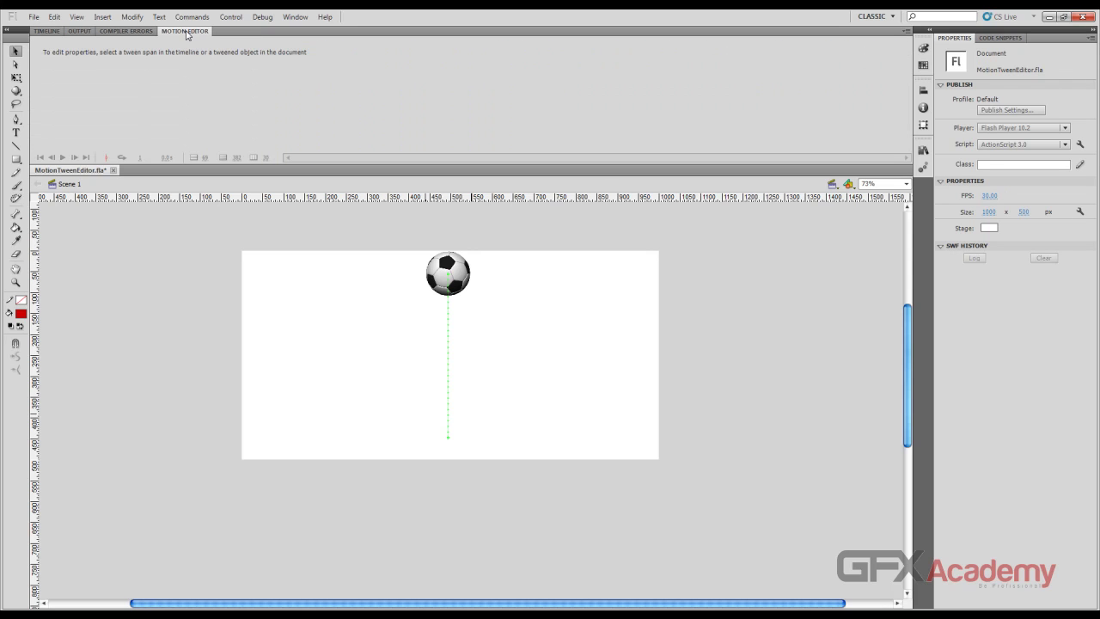
left_click(47, 32)
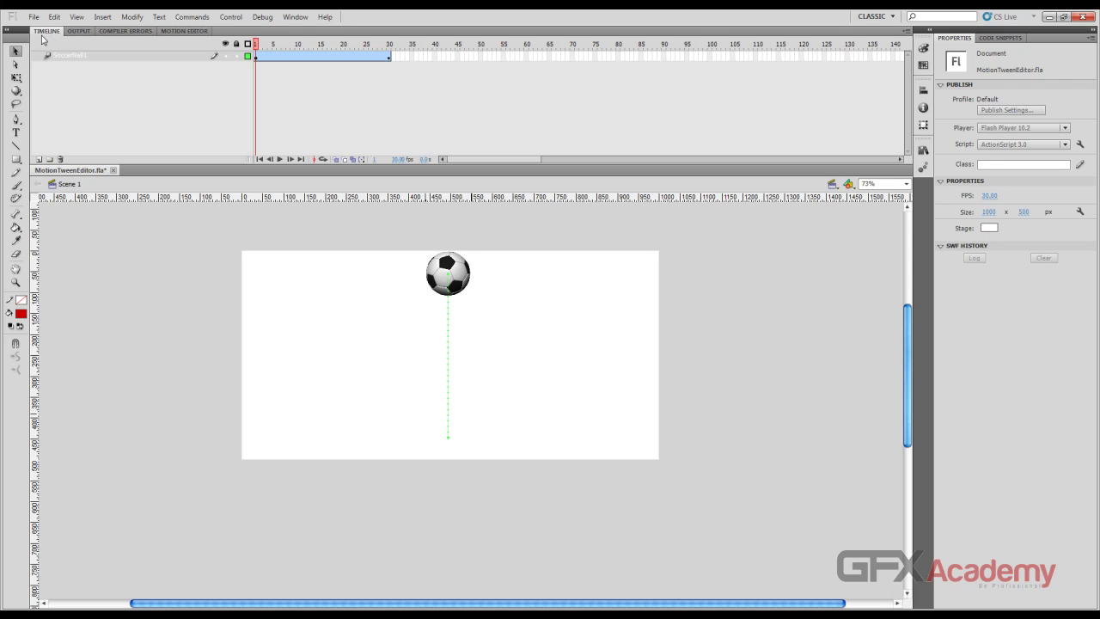
left_click(296, 17)
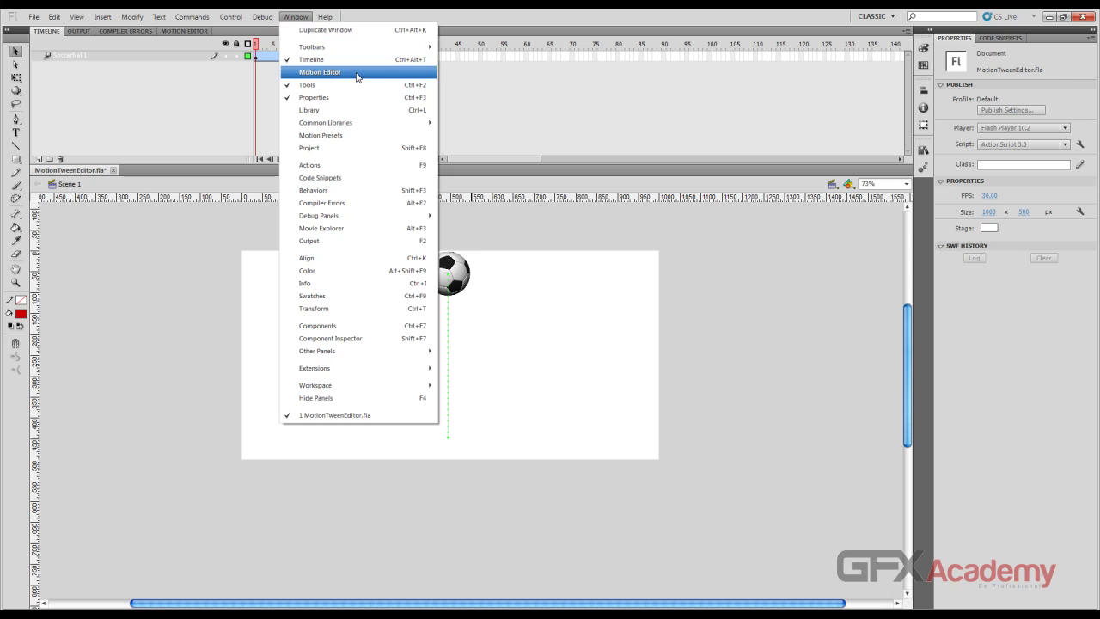
left_click(357, 74)
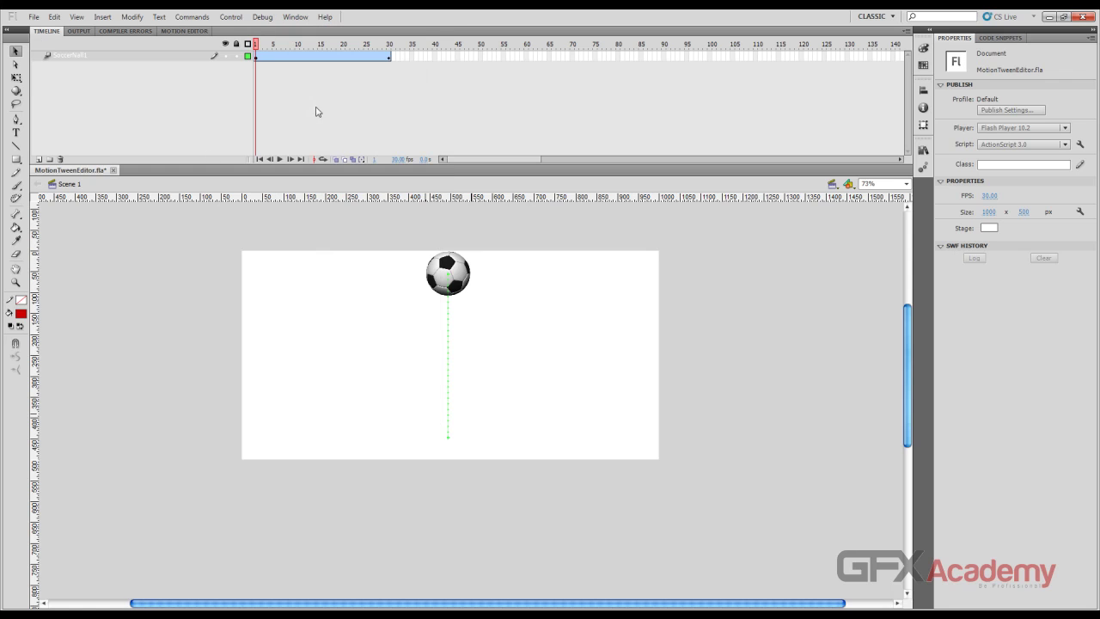
Select the ball's tween span at frame 15, show it in the Motion Editor and enlarge the editor's height
left_click(322, 55)
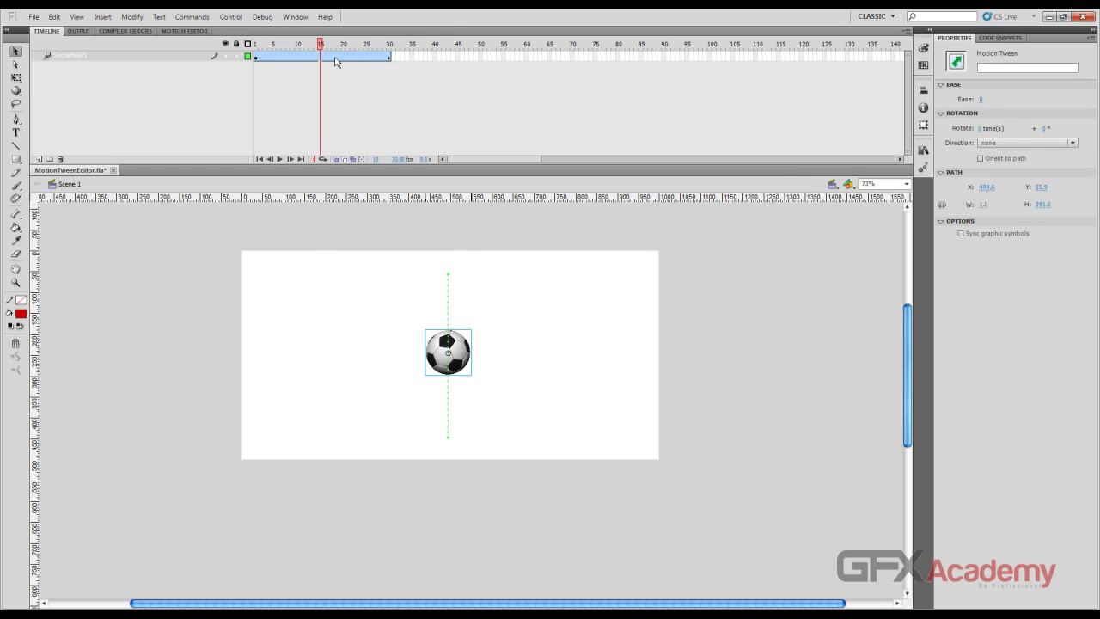
left_click(187, 32)
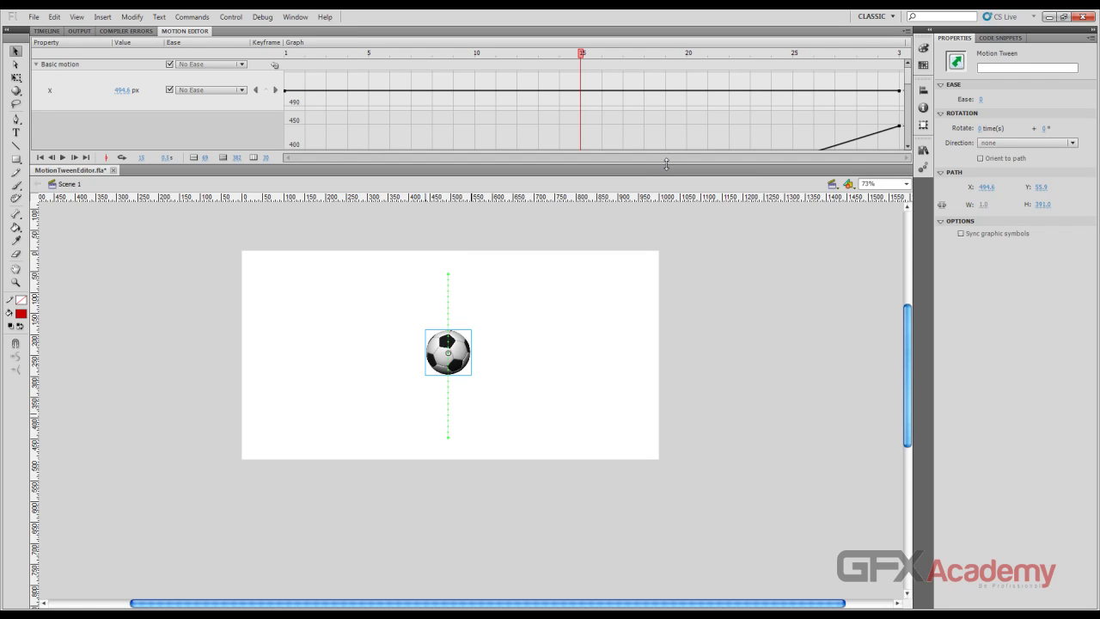
left_click_drag(668, 163, 669, 314)
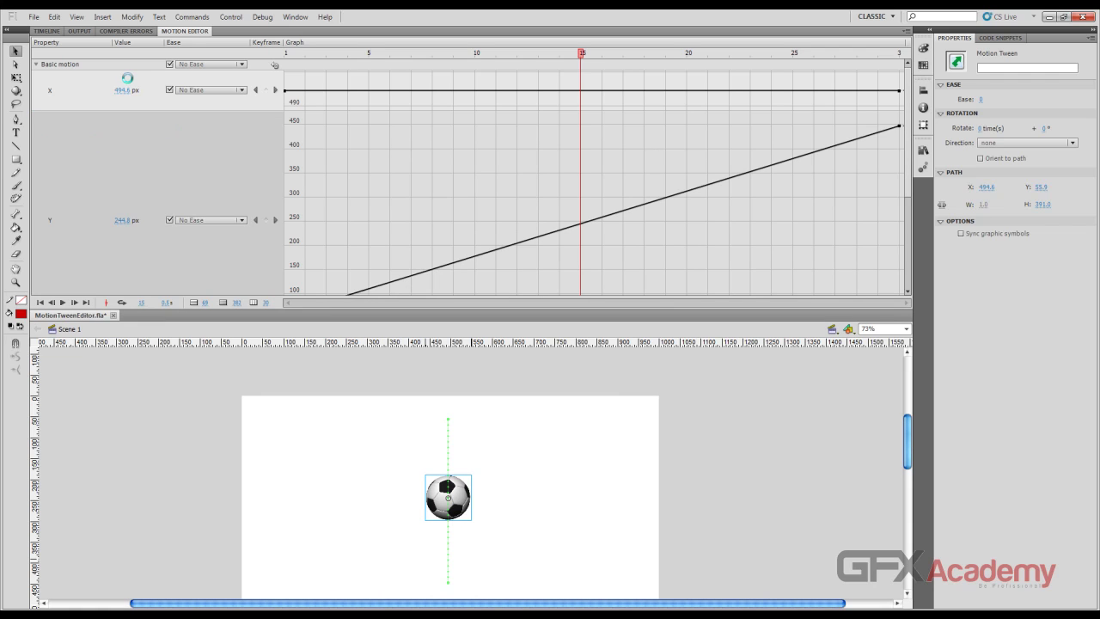
Collapse the Basic motion and Eases categories in the Motion Editor so only the category headings are listed
left_click(80, 125)
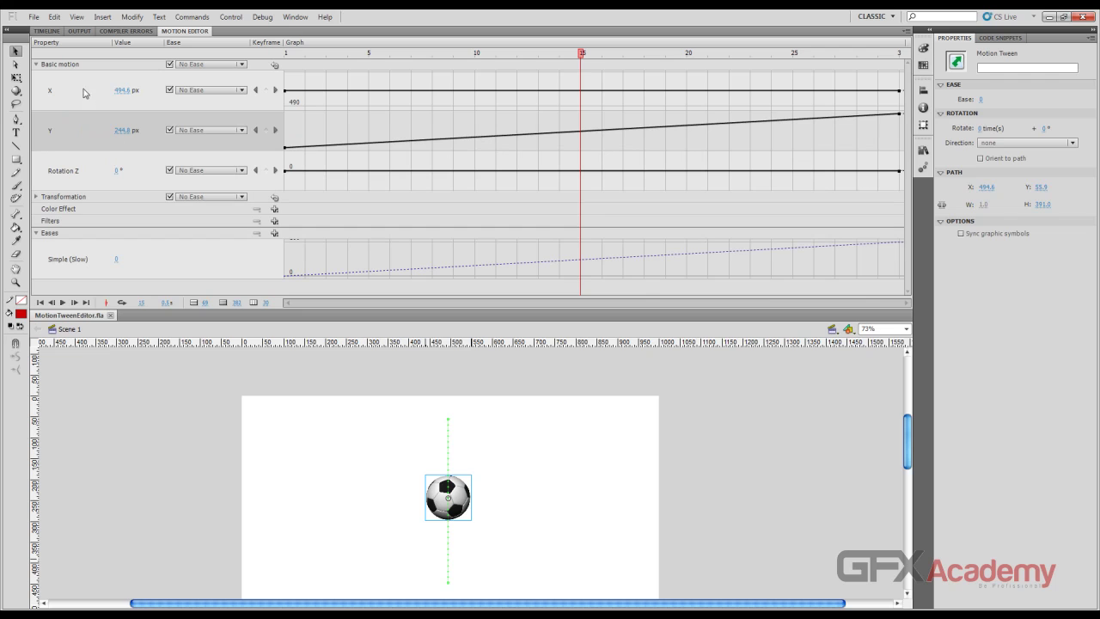
left_click(37, 65)
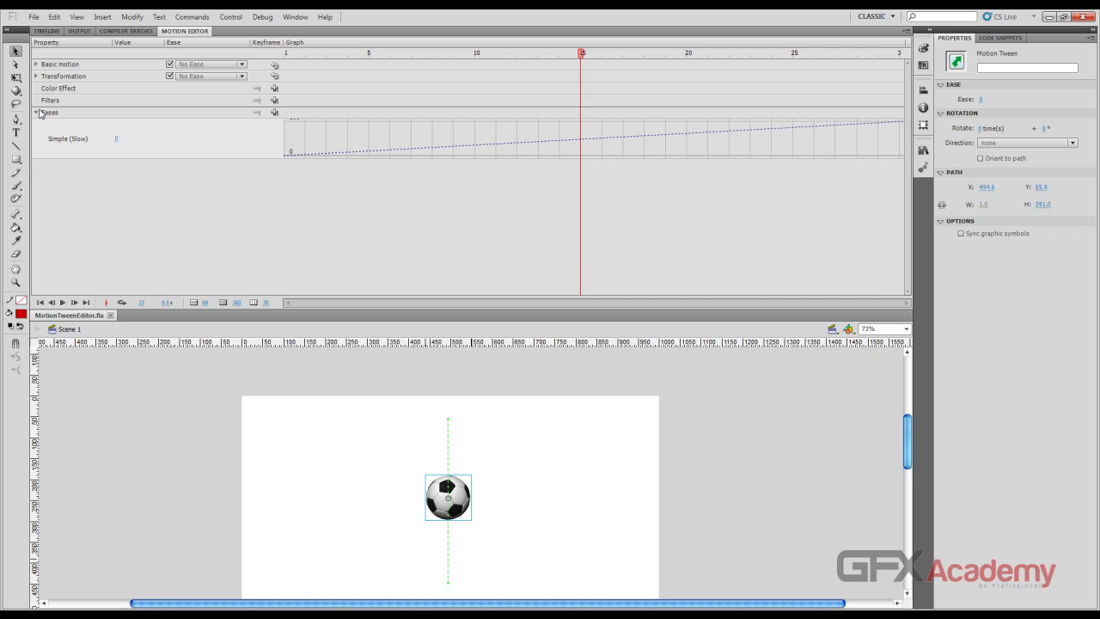
left_click(36, 113)
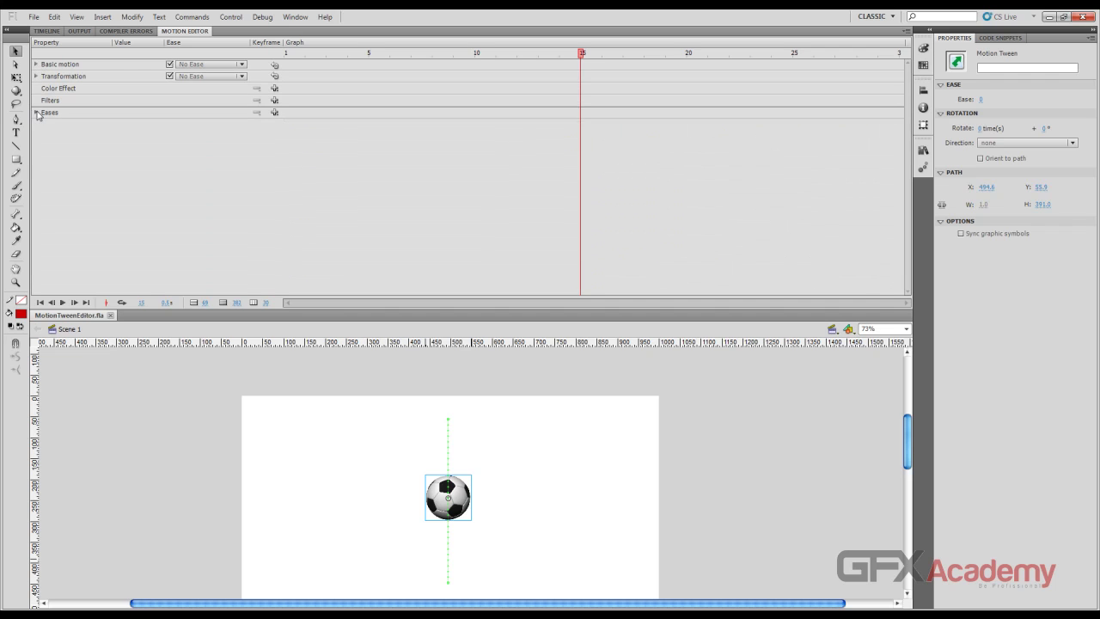
left_click(53, 67)
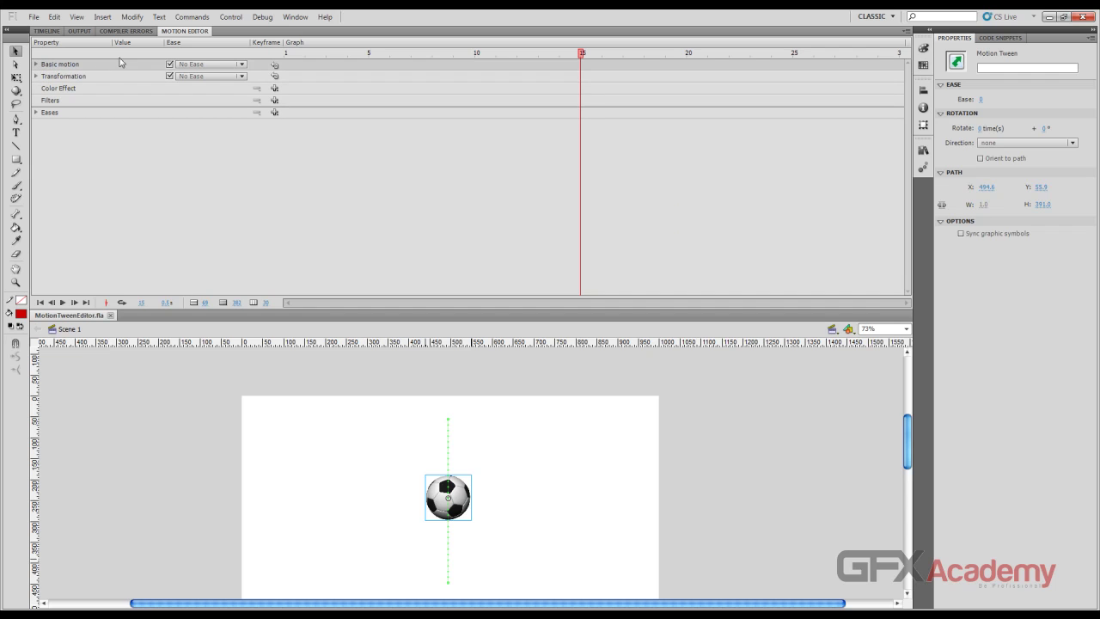
left_click(83, 93)
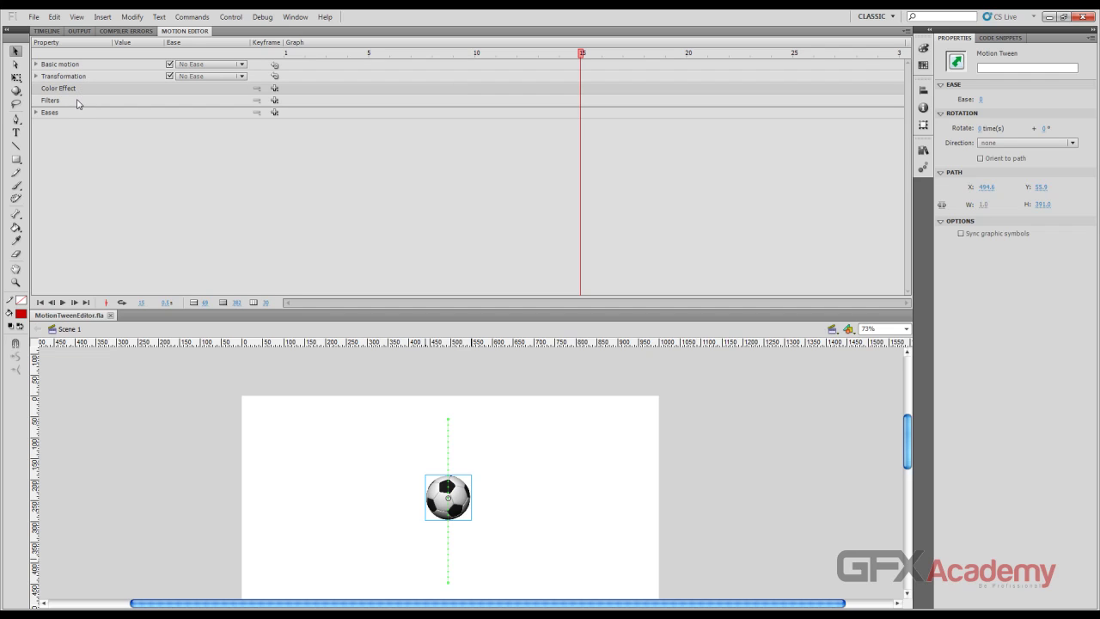
left_click(78, 103)
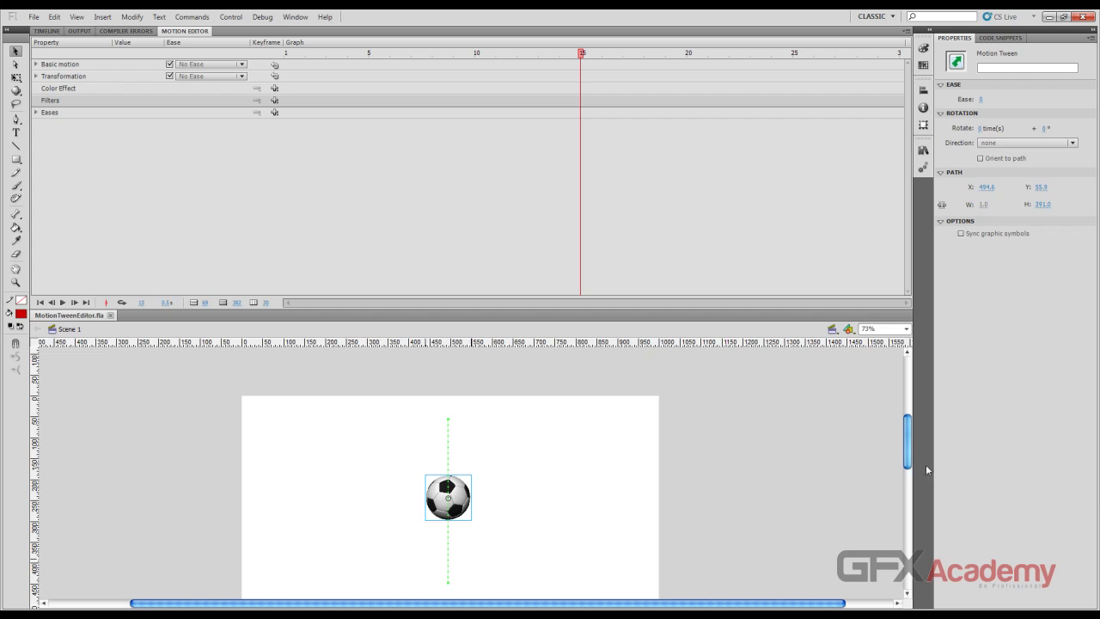
Set the stage's magnification to Fit in Window
left_click_drag(910, 443, 911, 448)
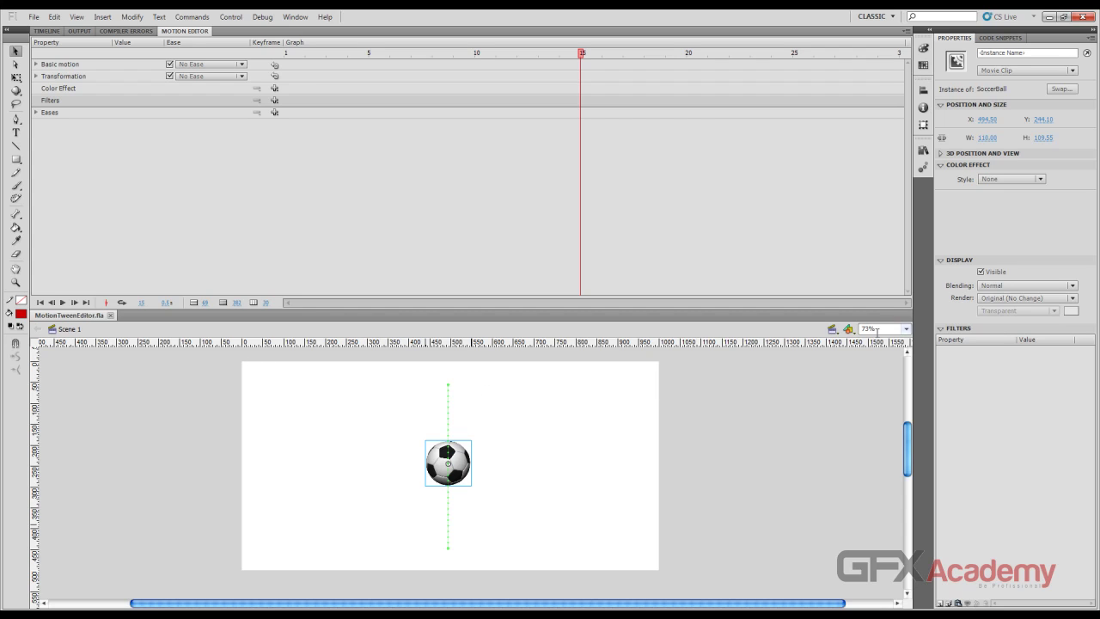
left_click(906, 328)
left_click(895, 343)
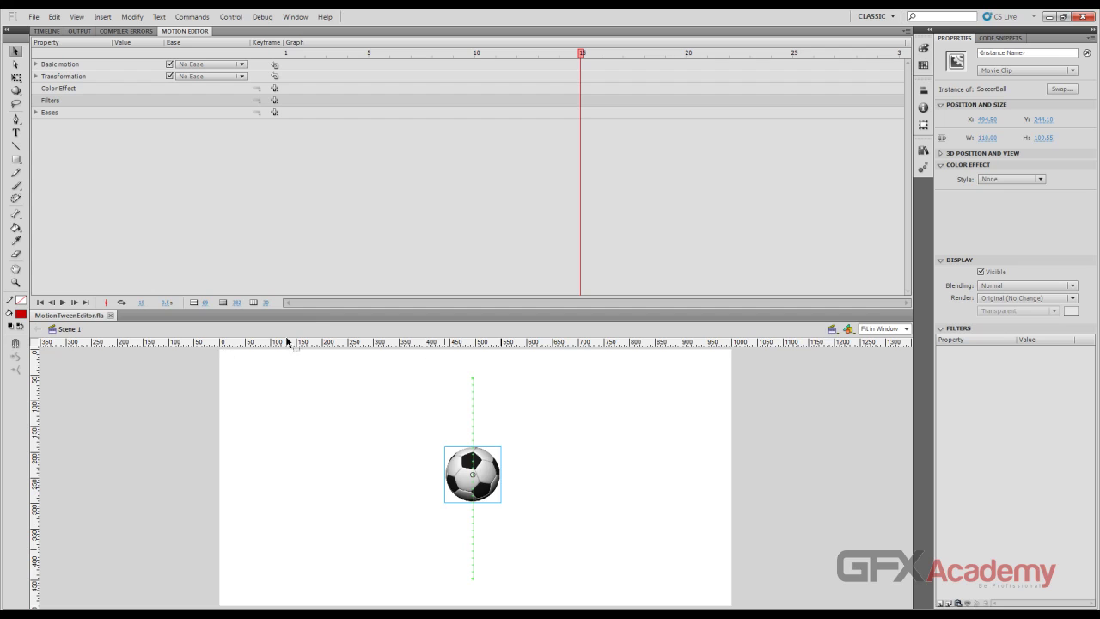
left_click_drag(220, 342, 220, 400)
Expand Basic motion and examine the ball's X, Y and Rotation Z graphs while scrubbing between frames 3, 15 and 30
left_click(37, 65)
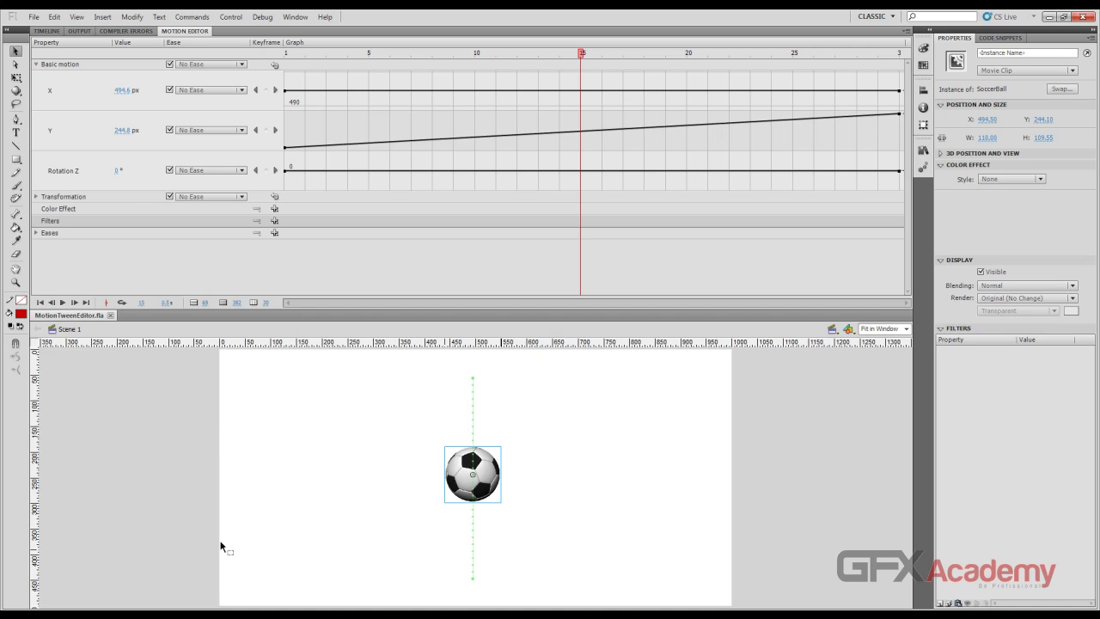
mouse_move(301, 95)
left_click_drag(582, 53, 325, 54)
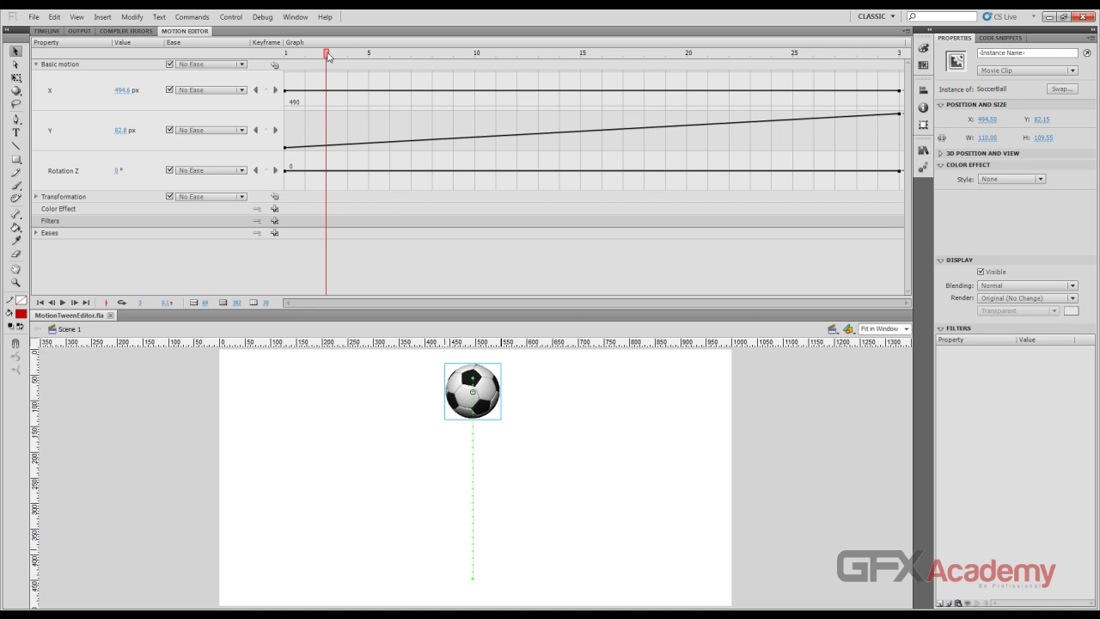
left_click_drag(326, 54, 584, 55)
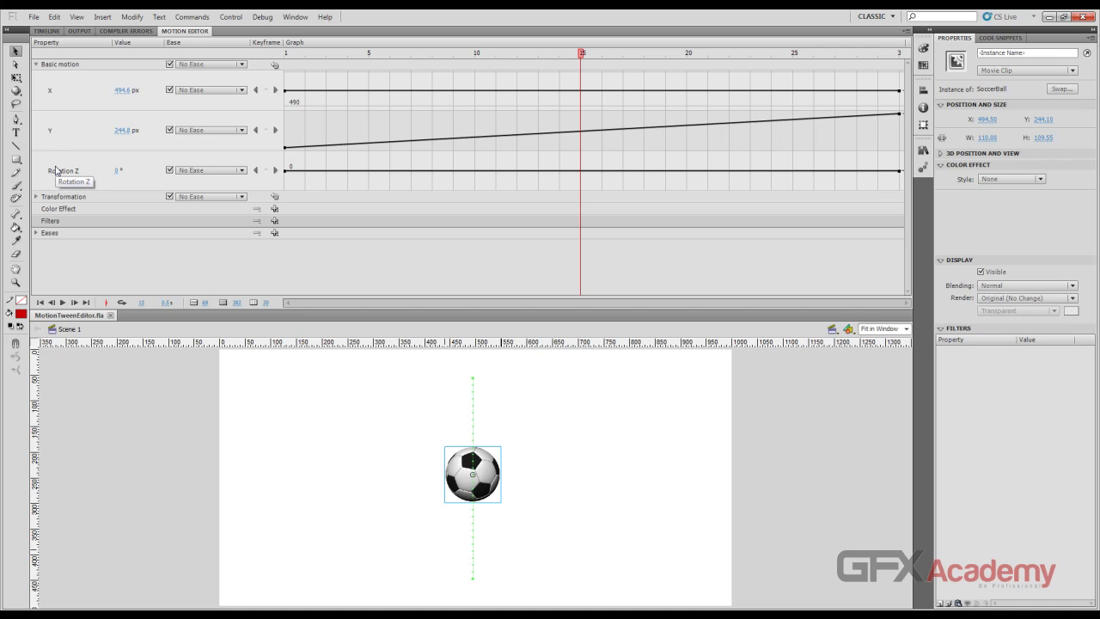
left_click(37, 65)
left_click(37, 68)
left_click(37, 65)
left_click(37, 65)
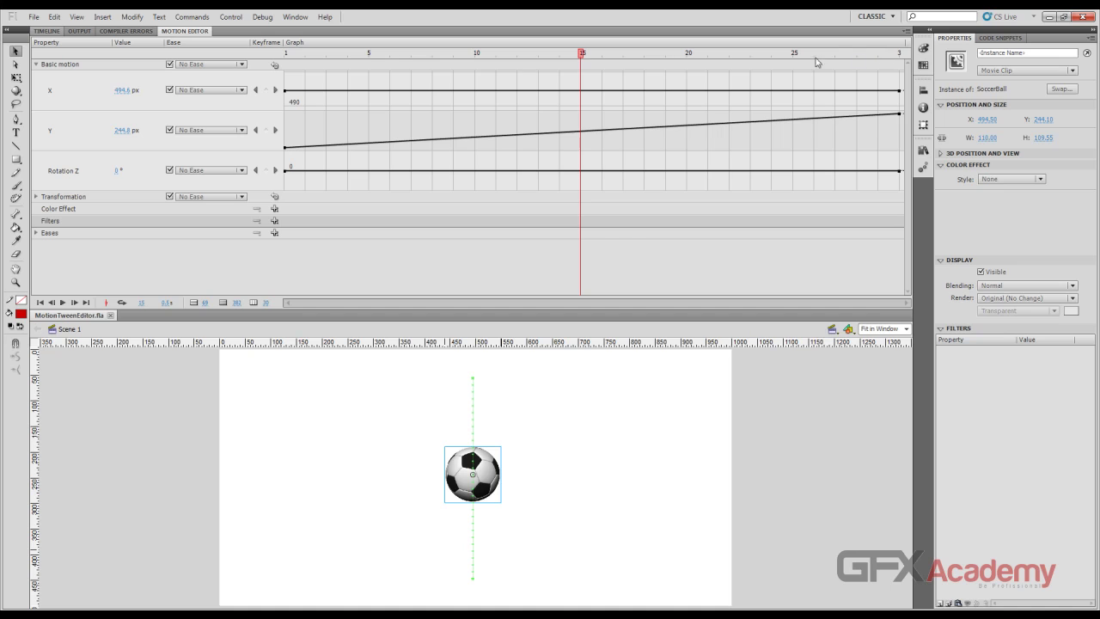
left_click_drag(584, 57, 901, 63)
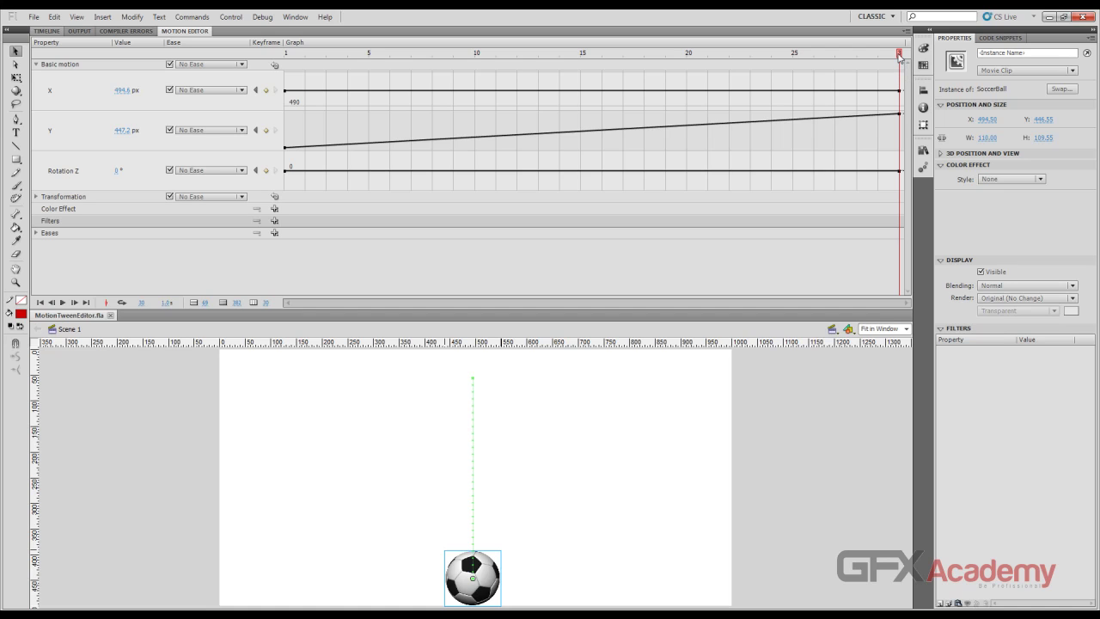
Return to the timeline and insert frames into the ball's motion tween span to extend it to frame 60
left_click(49, 32)
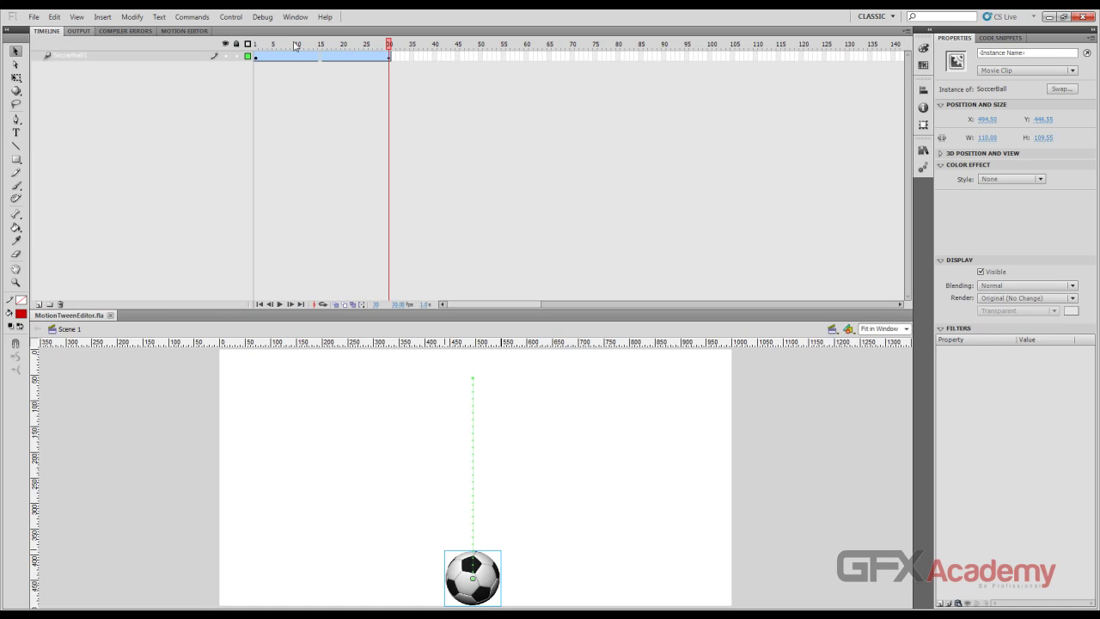
left_click(371, 58)
key("F5")
key("F5")
key("F5")
key("F5")
key("F5")
key("F5")
key("F5")
key("F5")
key("F5")
key("F5")
key("F5")
key("F5")
key("F5")
key("F5")
key("F5")
key("F5")
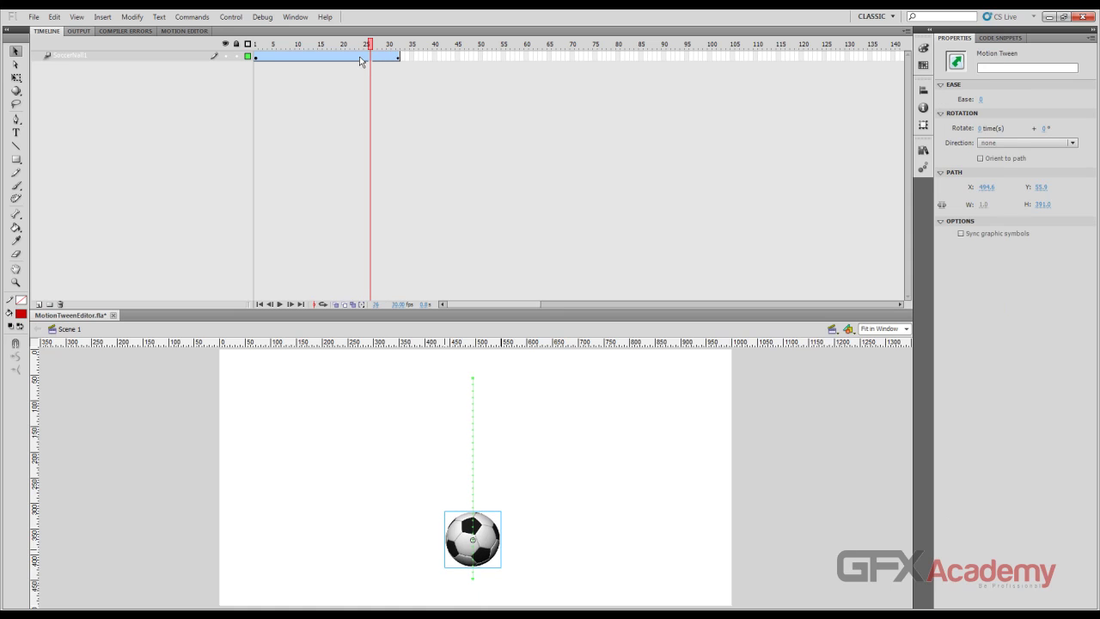
key("F5")
key("F5")
key("F5")
key("F5")
key("F5")
key("F5")
key("F5")
key("F5")
key("F5")
key("F5")
key("F5")
key("F5")
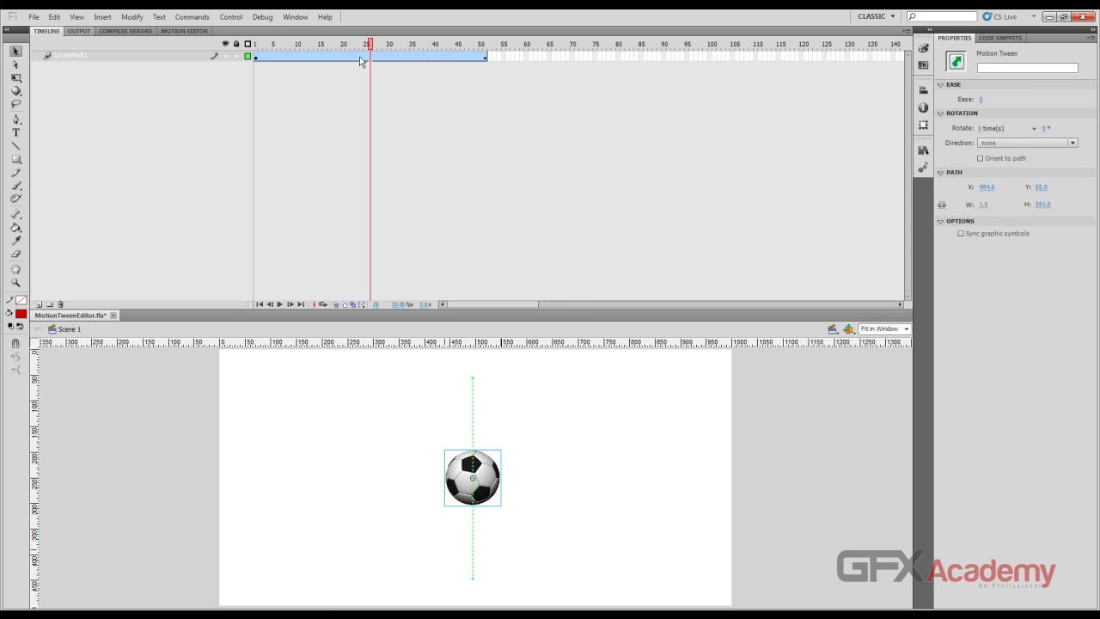
key("F5")
key("F5")
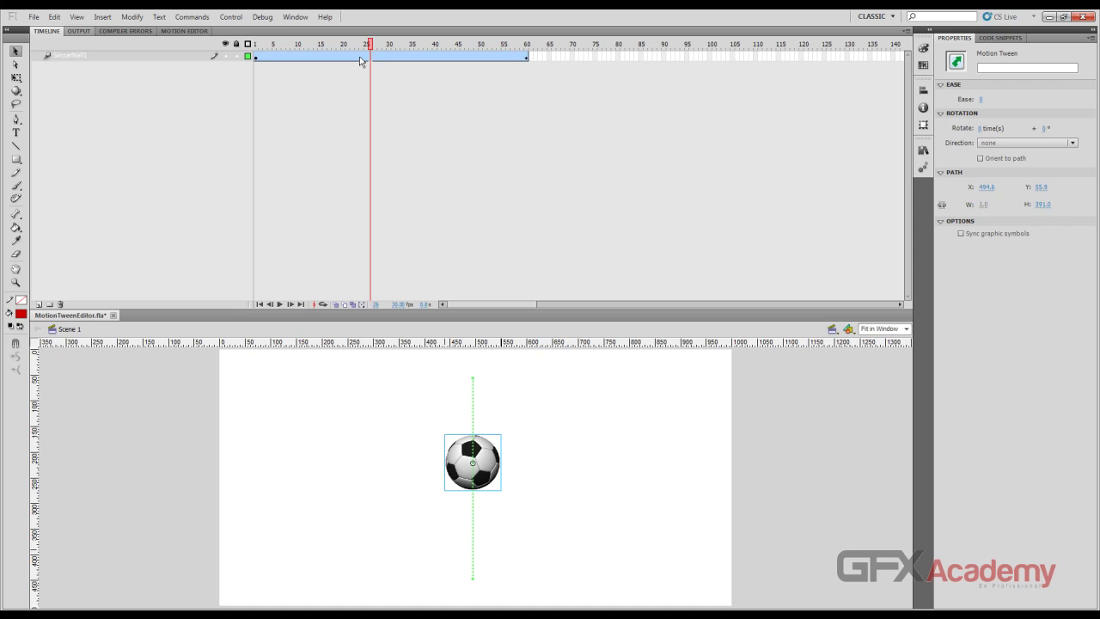
Preview the ball's extended tween in the Motion Editor by scrubbing to its end and playing the animation
left_click(184, 31)
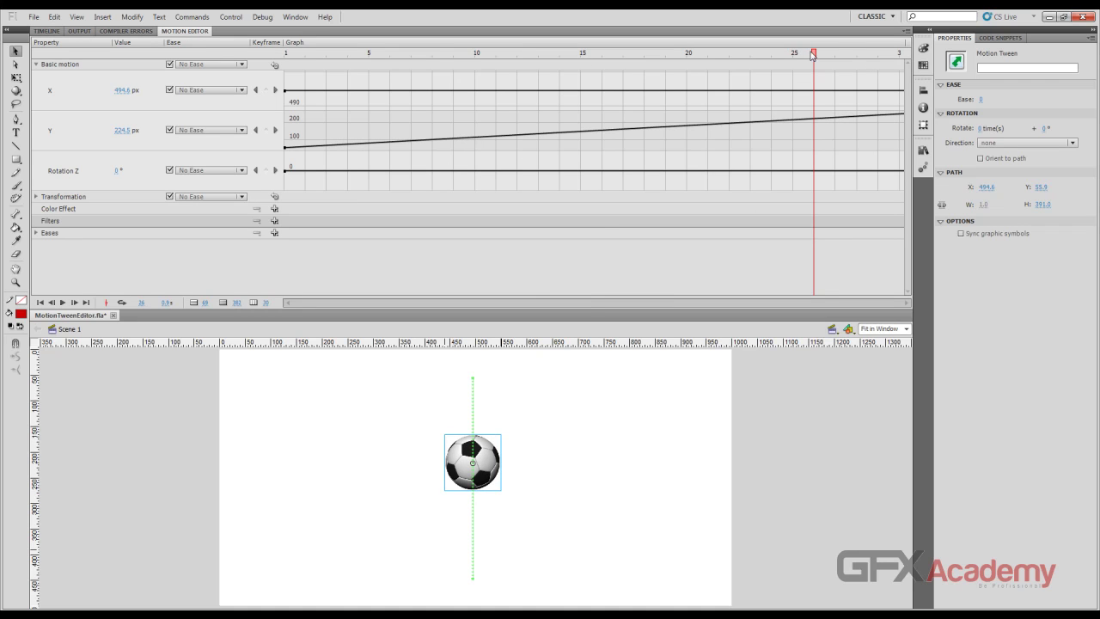
left_click_drag(813, 53, 904, 65)
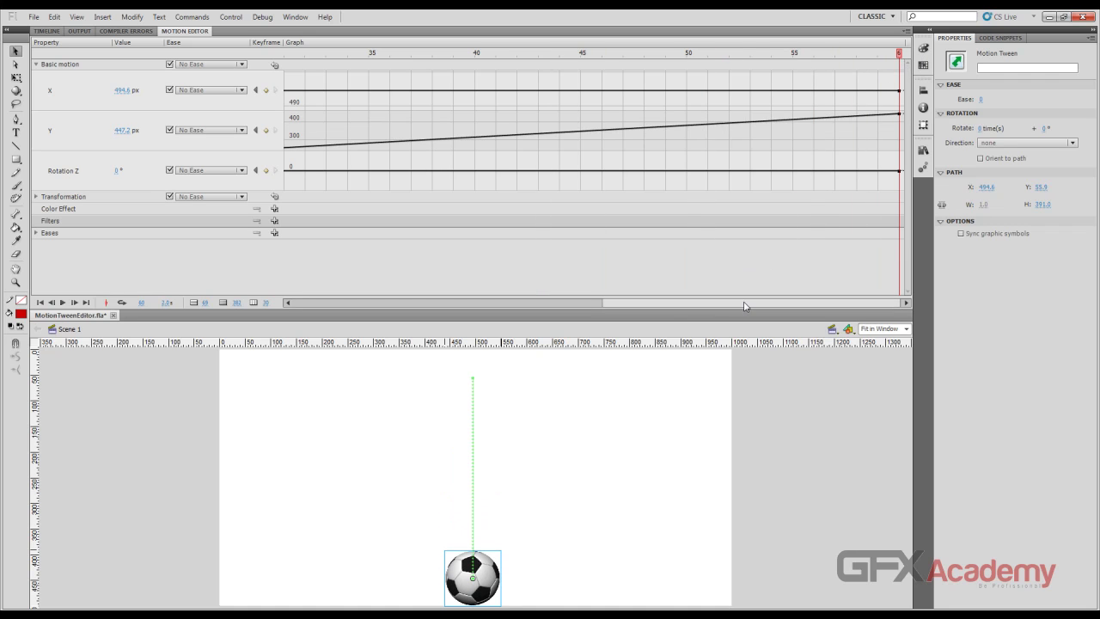
left_click_drag(746, 303, 617, 303)
left_click_drag(877, 53, 538, 54)
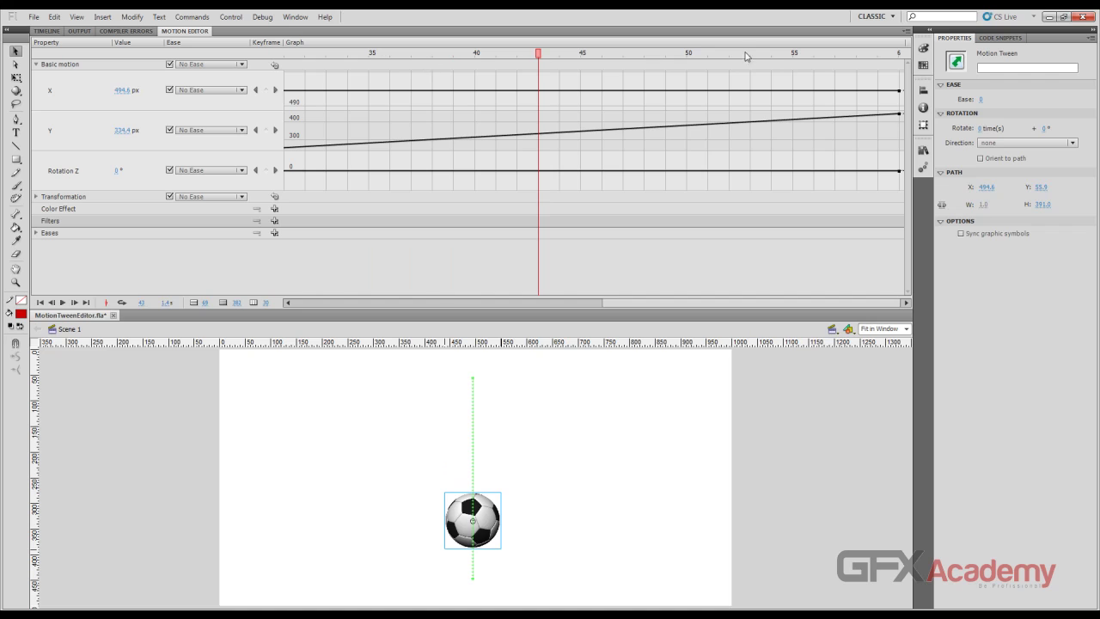
left_click(62, 303)
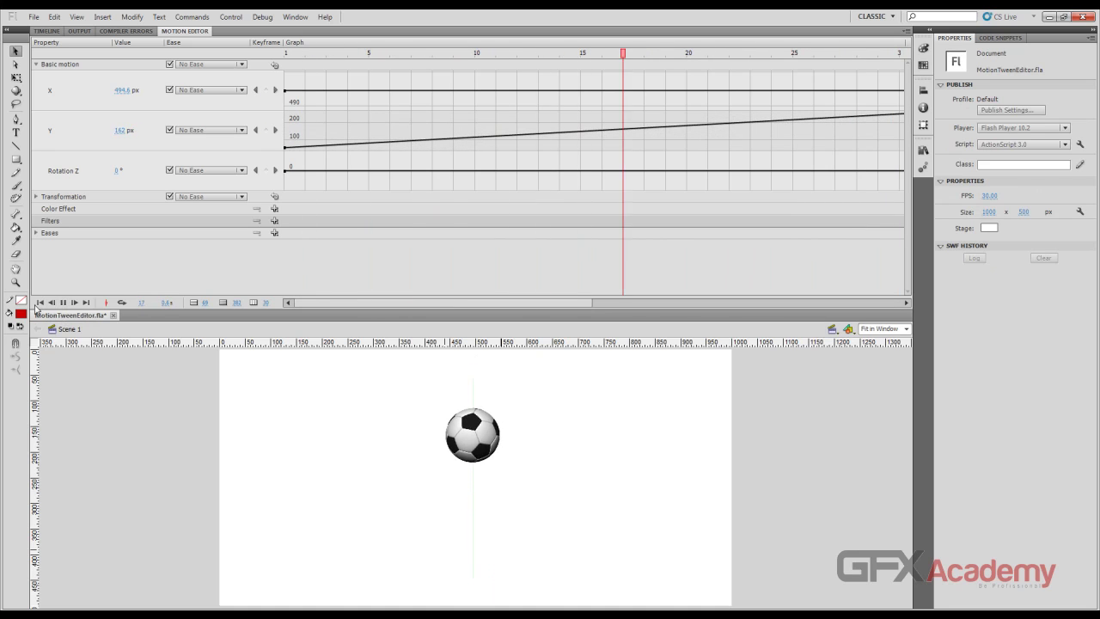
left_click(62, 302)
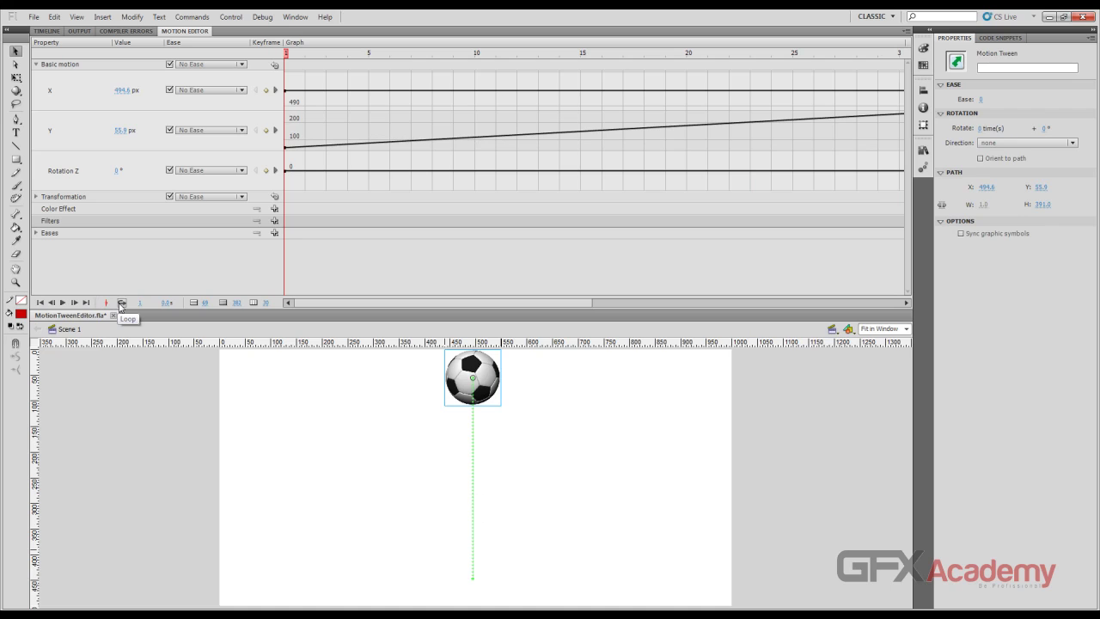
Preview the ball's motion as a loop over frames 1 to 25, stop at frame 1 and turn looping off
left_click(122, 304)
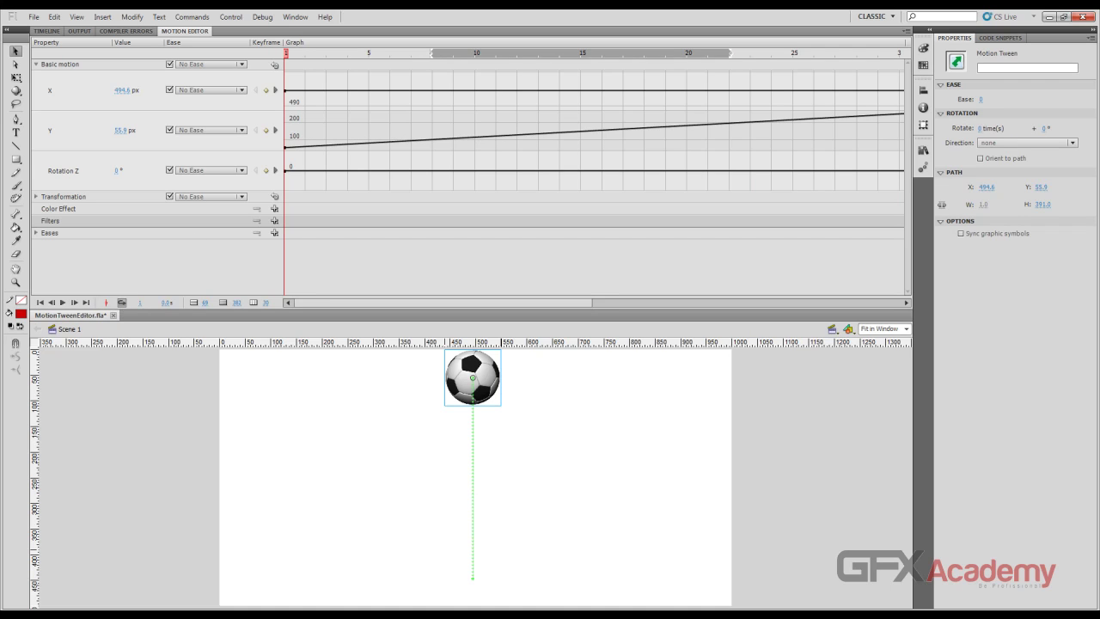
left_click_drag(430, 59, 287, 58)
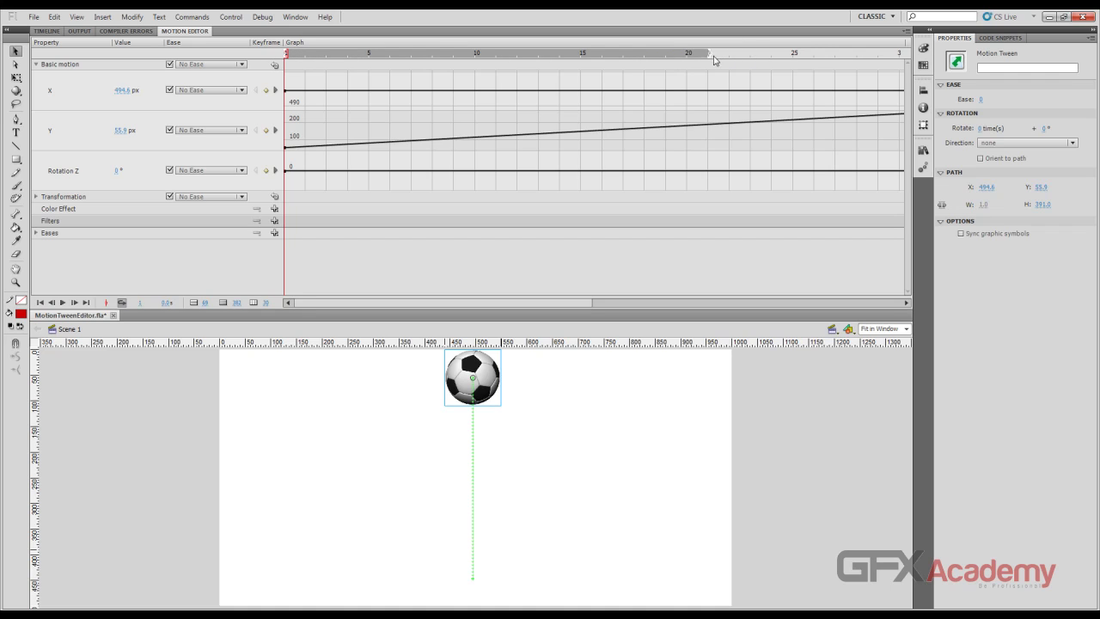
left_click_drag(727, 58, 796, 57)
left_click(62, 302)
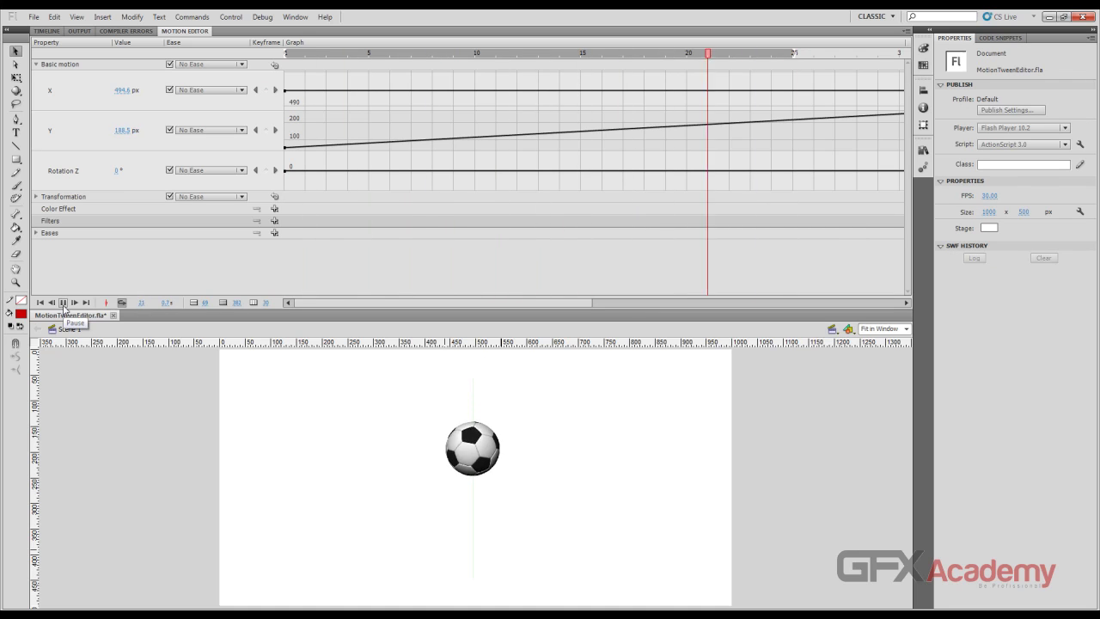
left_click(62, 303)
left_click(40, 303)
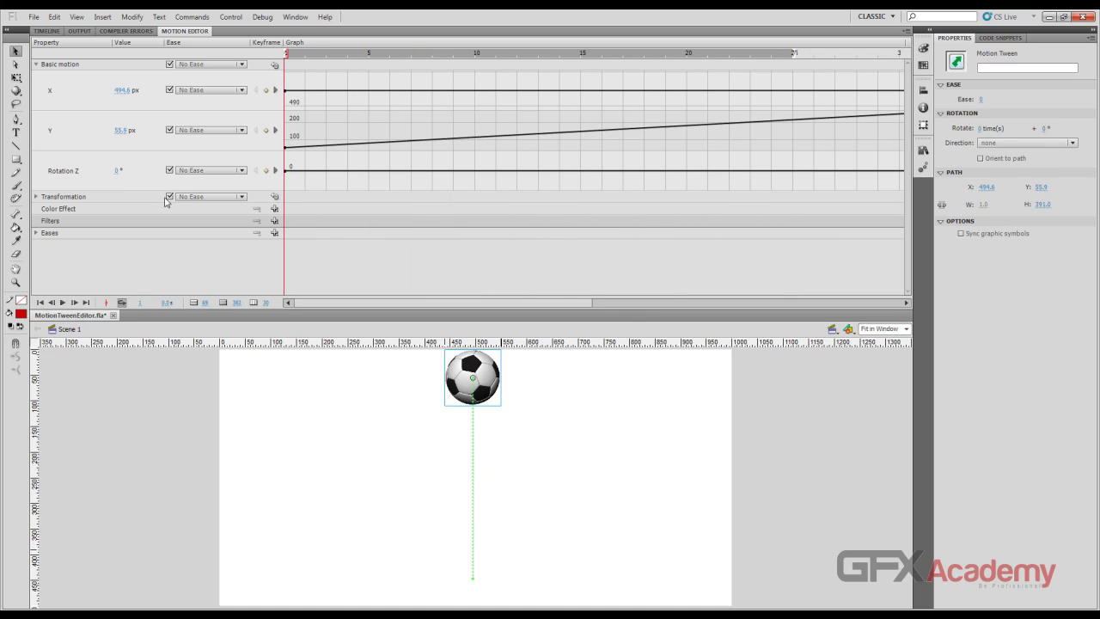
left_click(122, 303)
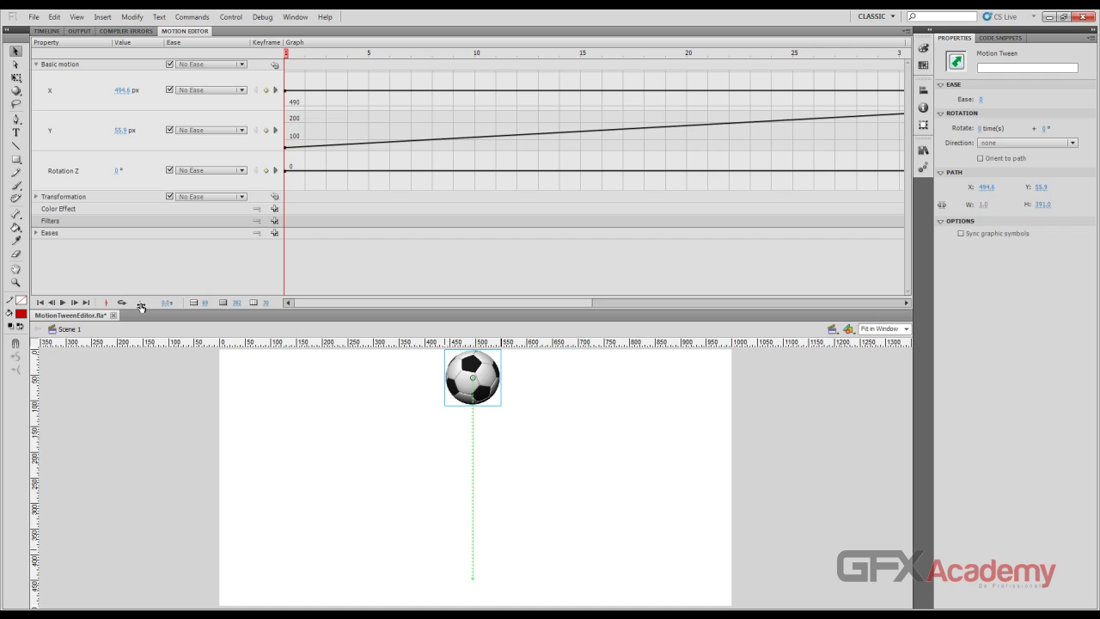
Go to frame 60 by entering its number and compare the tween's end in the timeline and the Motion Editor
left_click(141, 304)
type("60")
key("Return")
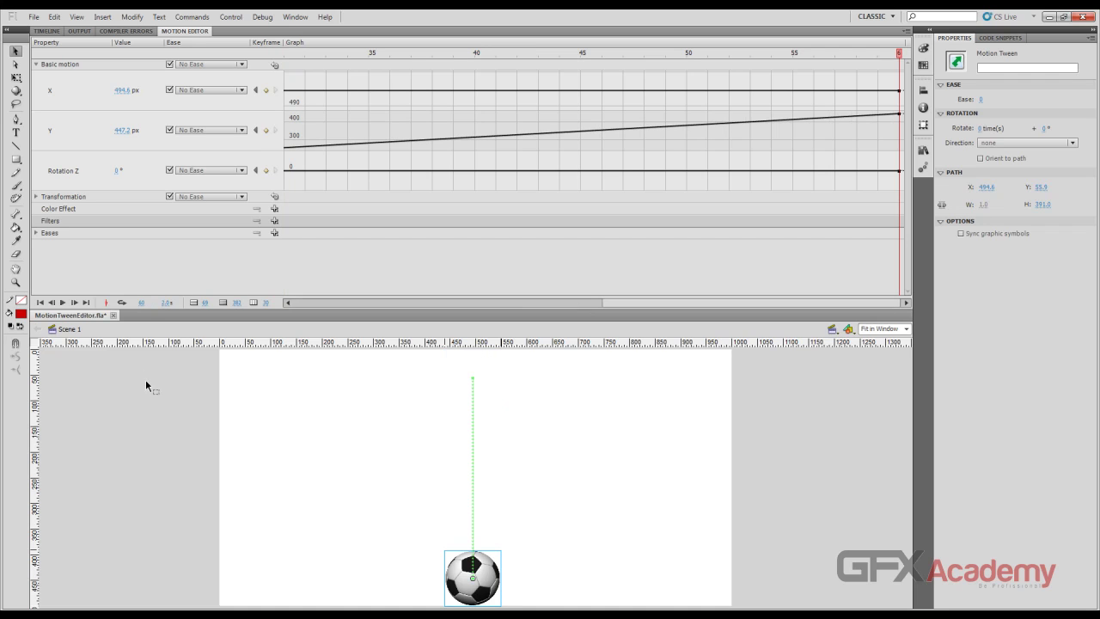
left_click(46, 31)
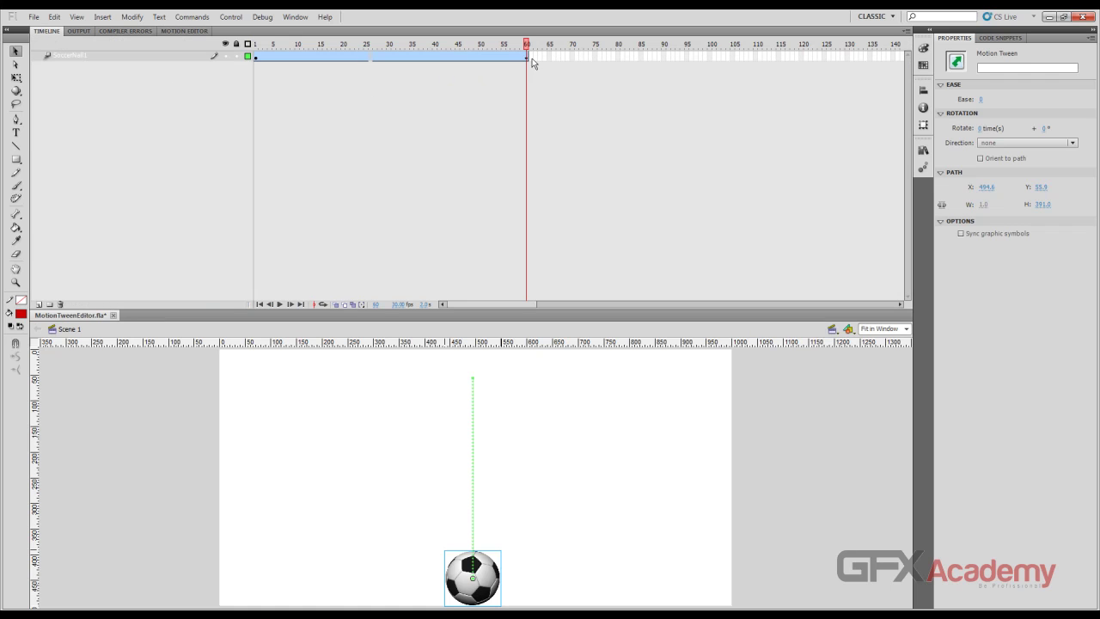
left_click(185, 31)
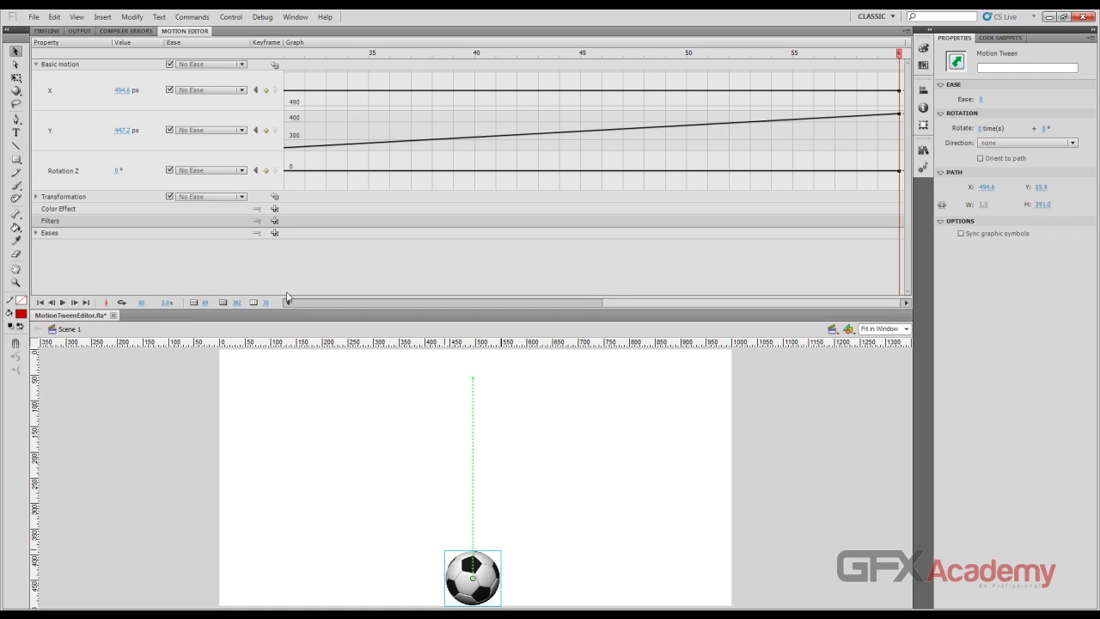
Extend the ball's tween span to frame 80 in the timeline and reopen the Motion Editor
left_click(47, 31)
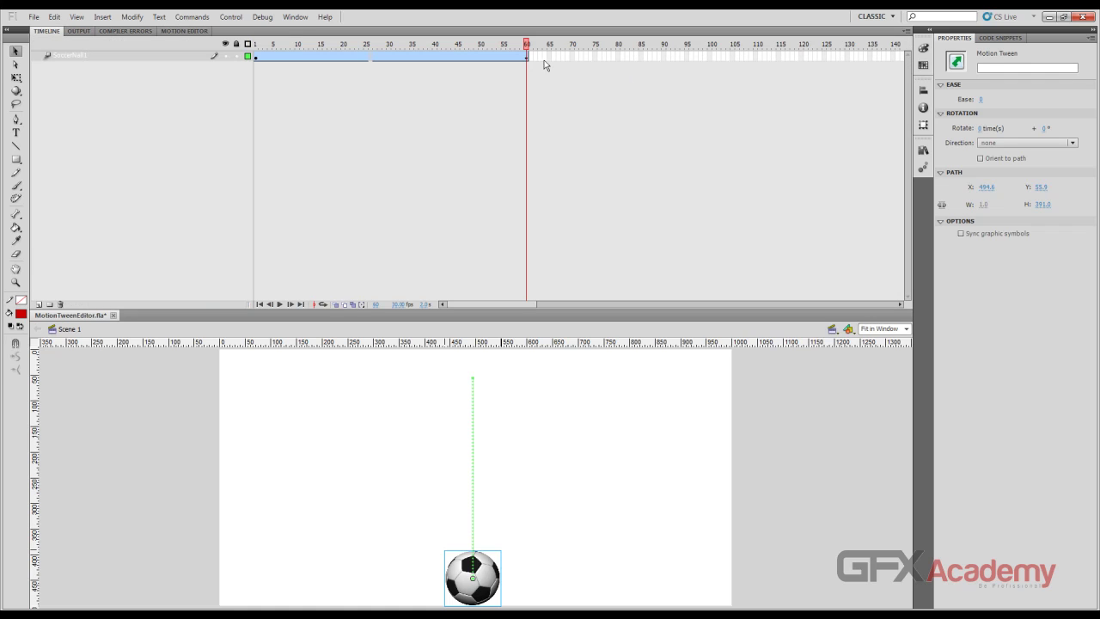
left_click_drag(528, 55, 821, 60)
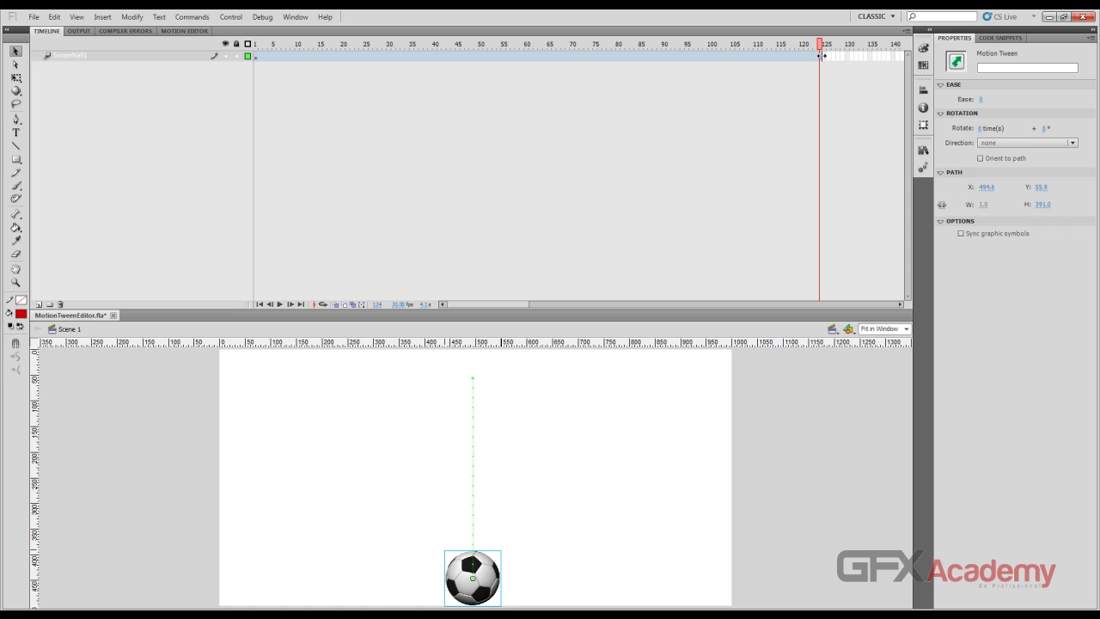
left_click_drag(821, 56, 620, 56)
left_click(183, 31)
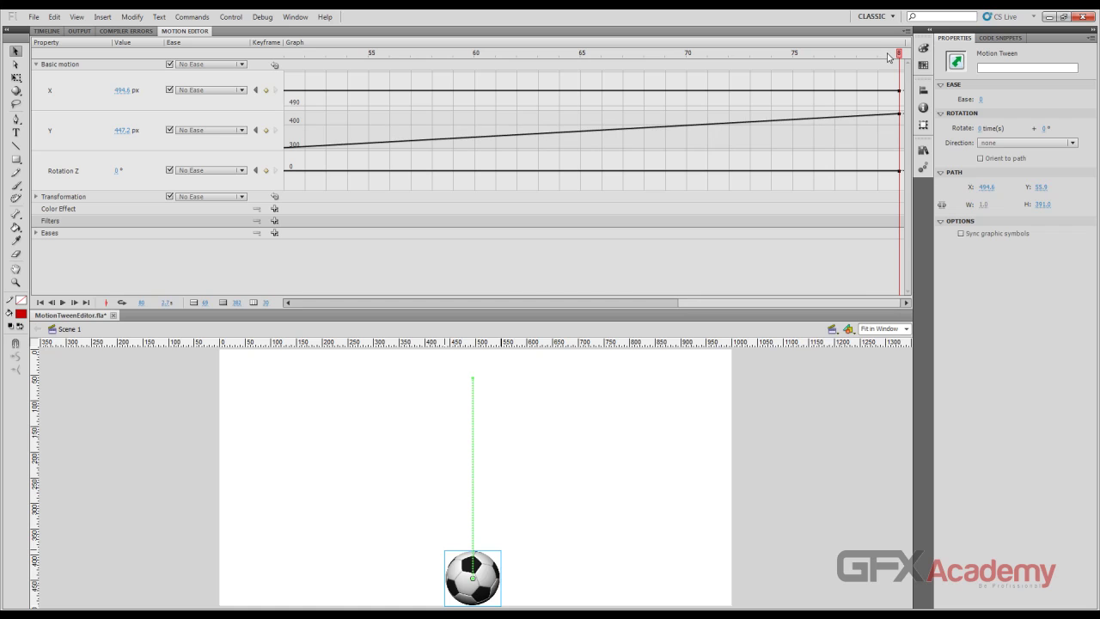
Move through the tween with the current-frame and elapsed-time values, and bring the playhead back near the start
left_click_drag(789, 303, 104, 325)
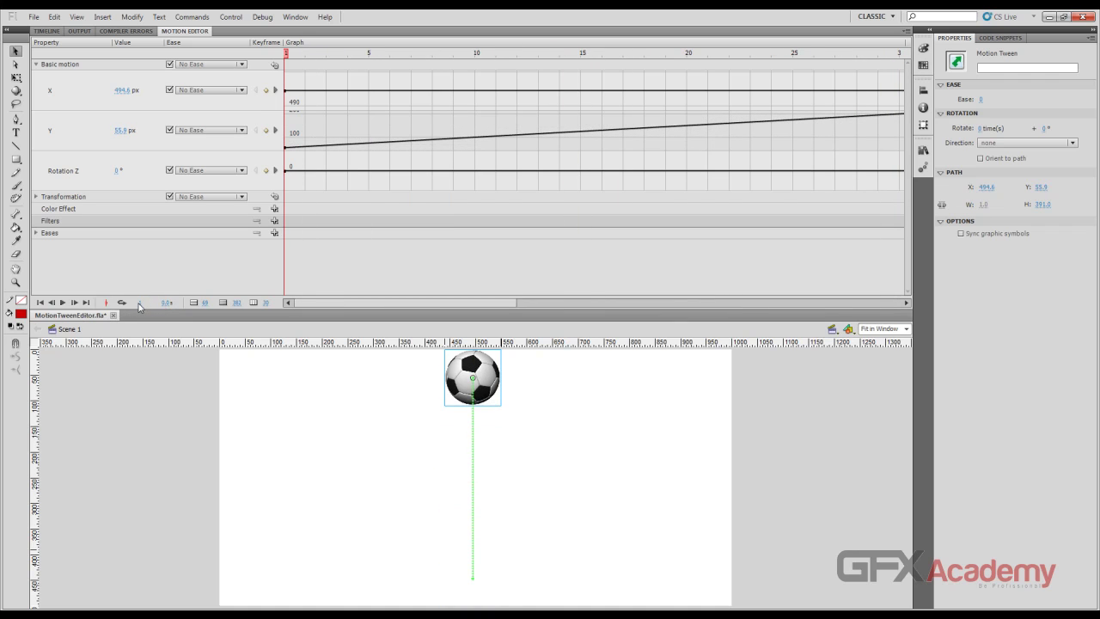
left_click_drag(141, 306, 169, 304)
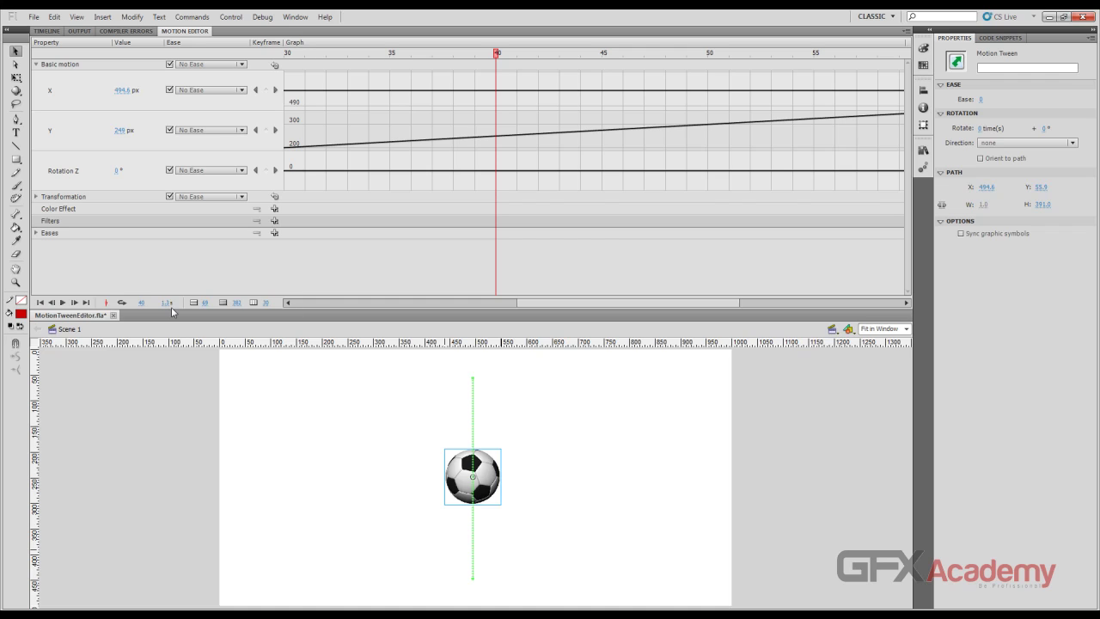
left_click_drag(167, 307, 144, 303)
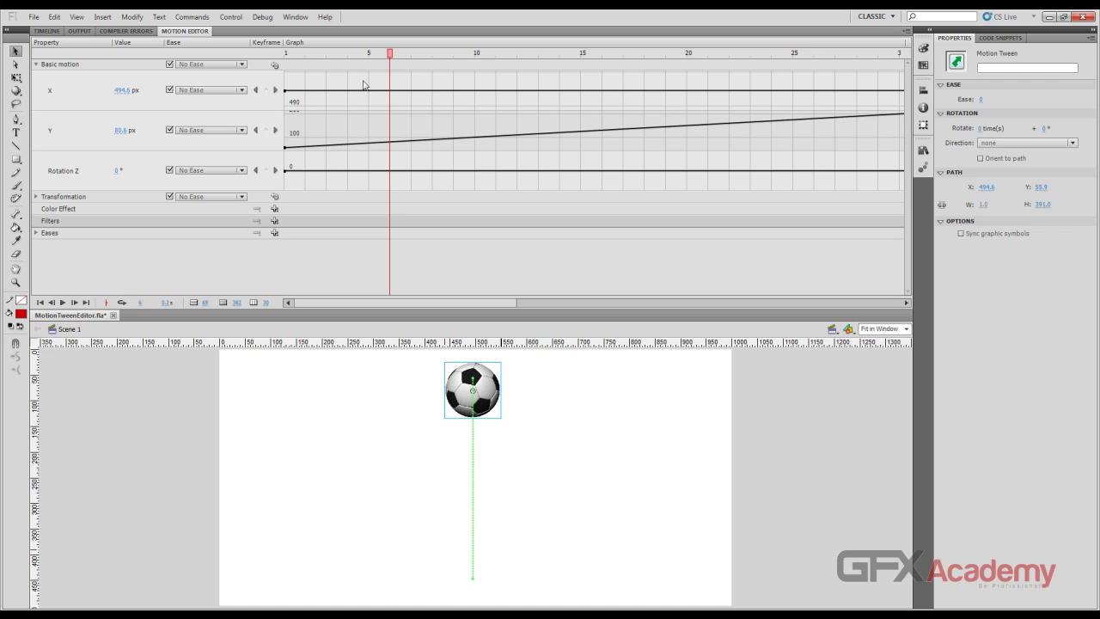
left_click_drag(390, 54, 330, 65)
Step the playhead forward one frame at a time to frame 13
left_click(74, 302)
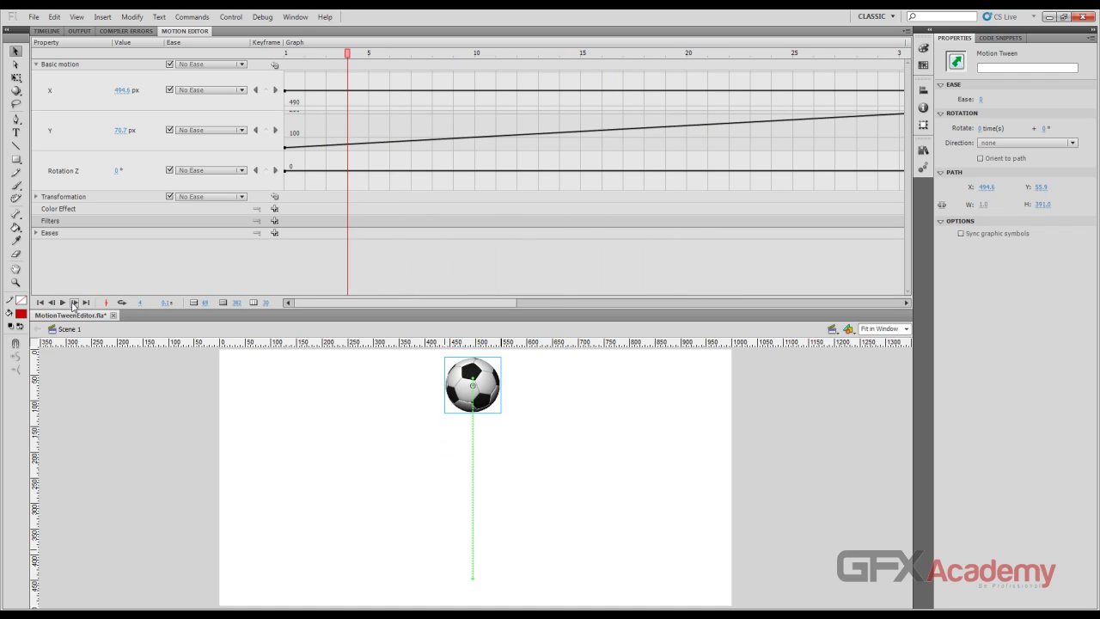
left_click(74, 302)
left_click(74, 303)
left_click(74, 302)
left_click(74, 303)
left_click(74, 303)
left_click(74, 303)
left_click(73, 303)
left_click(74, 303)
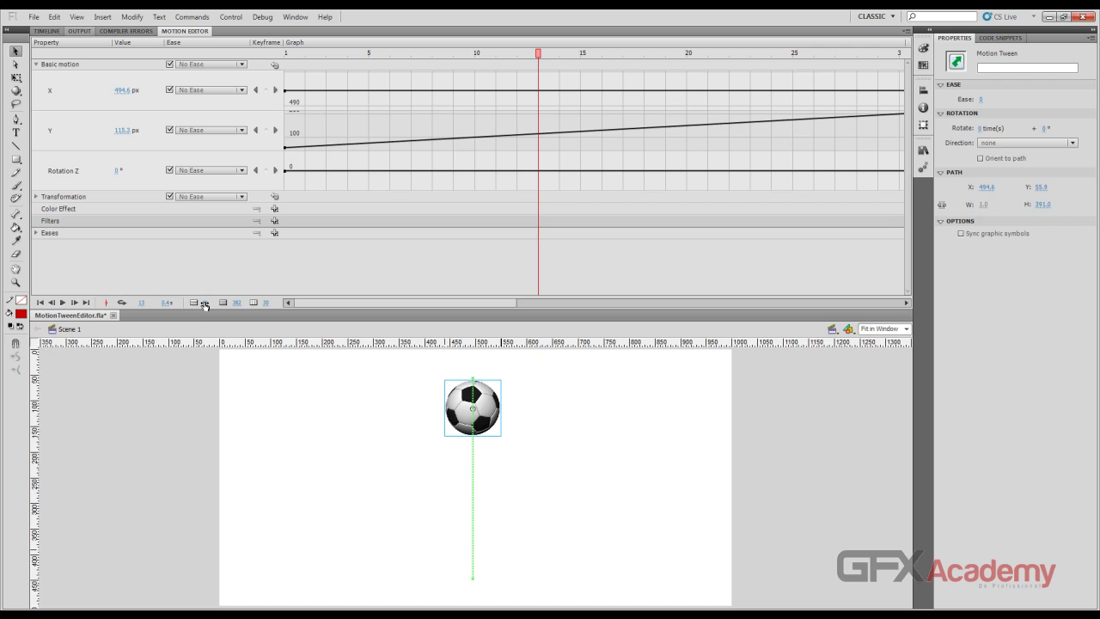
Set the Motion Editor's graph size to 101, viewable frames to 80 and expanded graph size to 390
left_click_drag(206, 305, 228, 309)
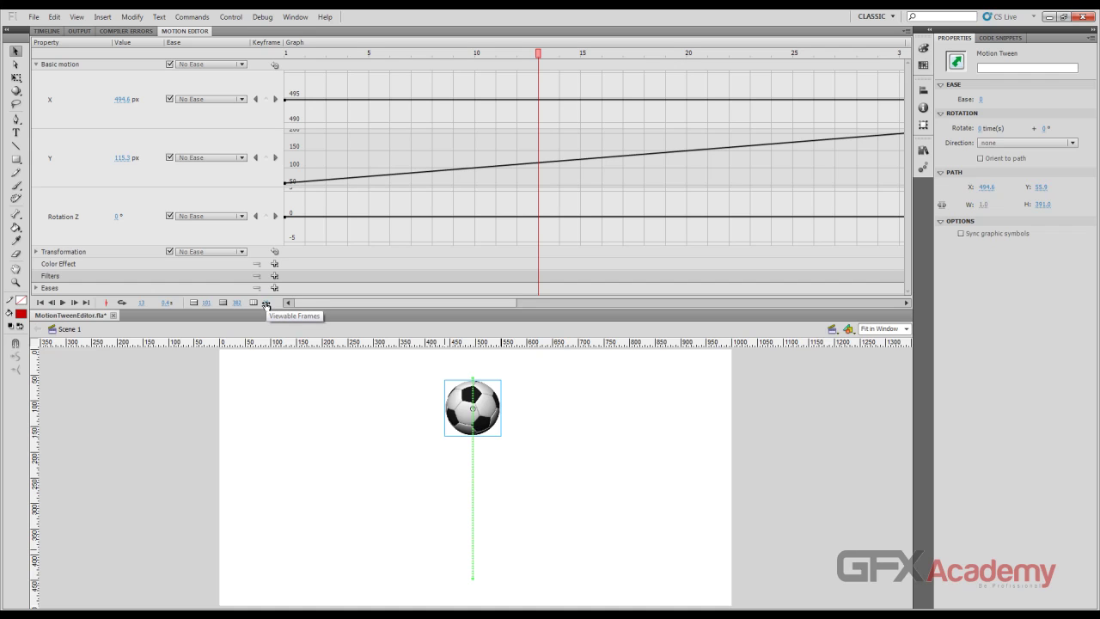
left_click_drag(266, 305, 327, 314)
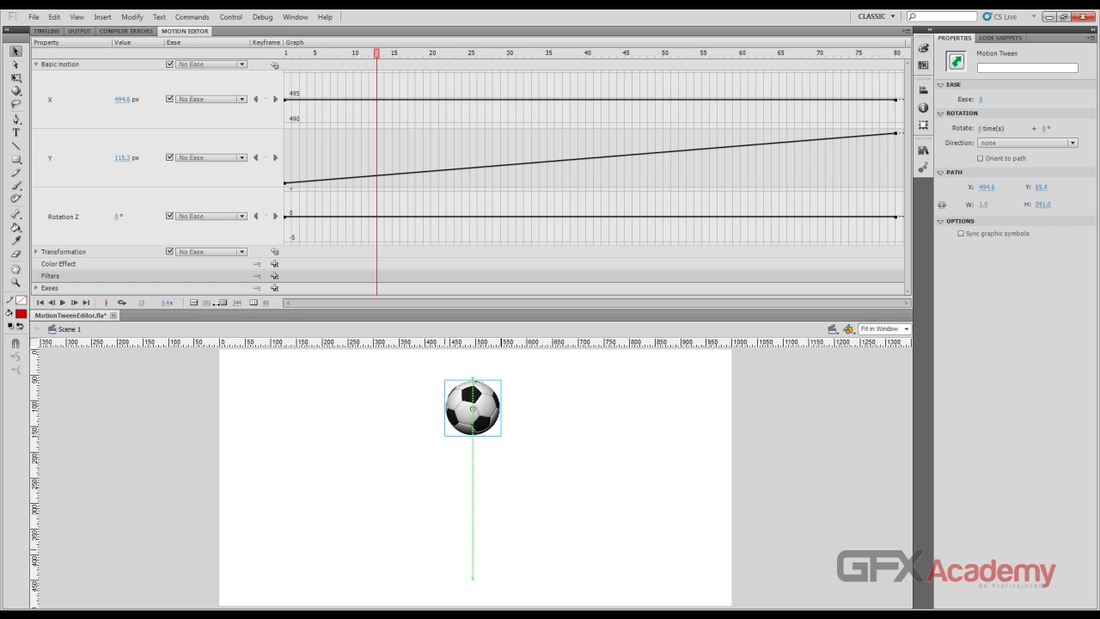
left_click(75, 104)
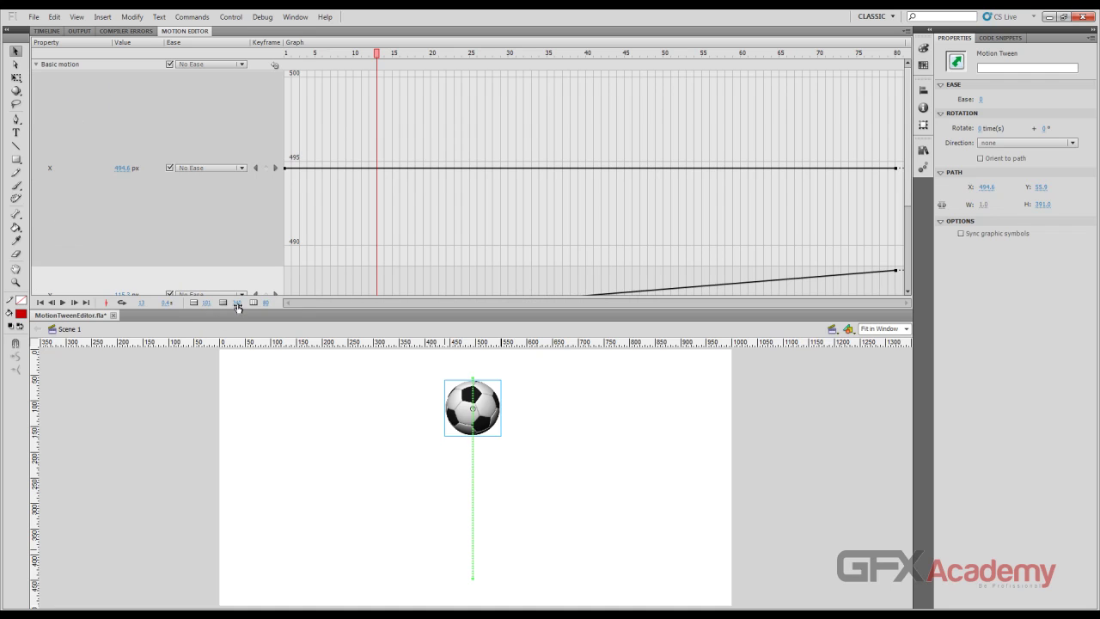
mouse_move(239, 306)
left_mouse_down()
mouse_move(136, 306)
mouse_move(253, 303)
left_mouse_up()
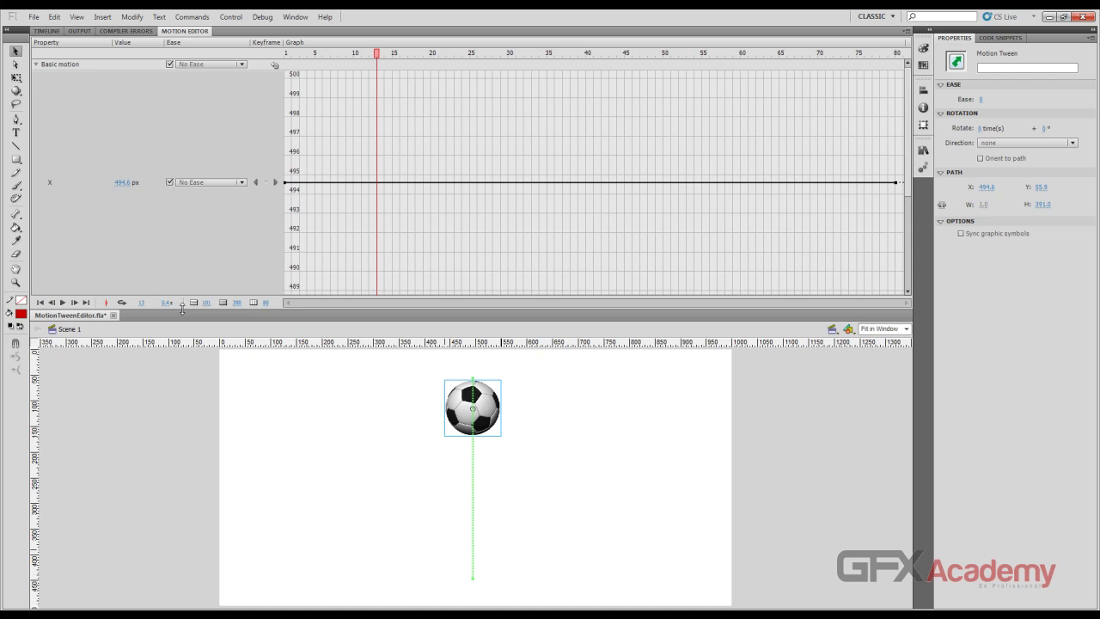
Expand and collapse the X and Y graphs in turn to examine their curves, leaving the Y graph expanded
left_click(62, 87)
left_click(61, 87)
left_click(62, 87)
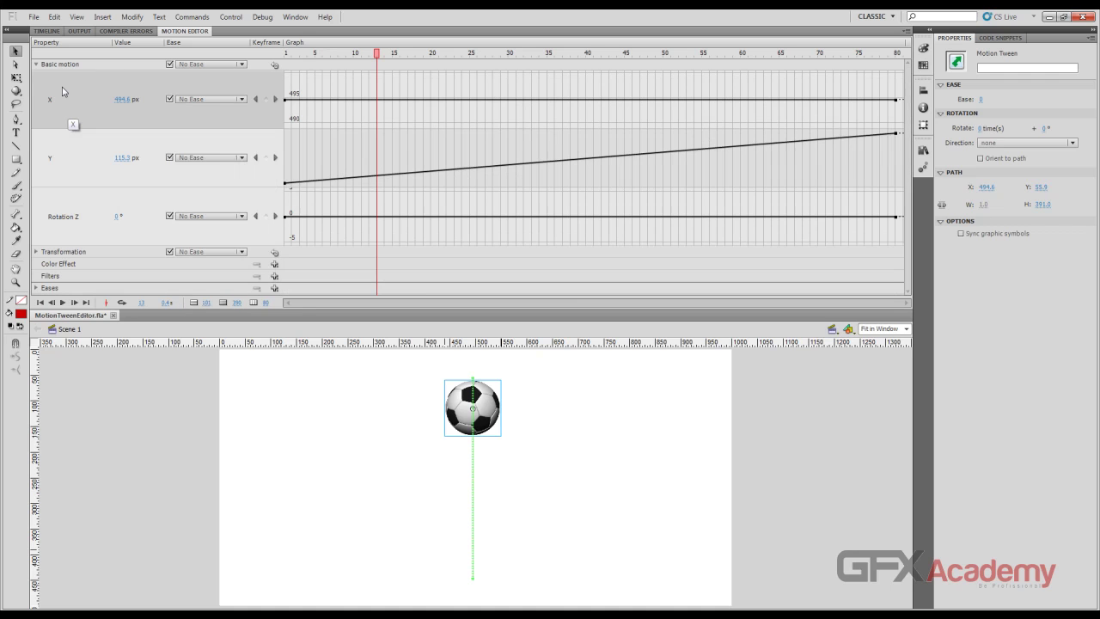
left_click(62, 87)
left_click(66, 147)
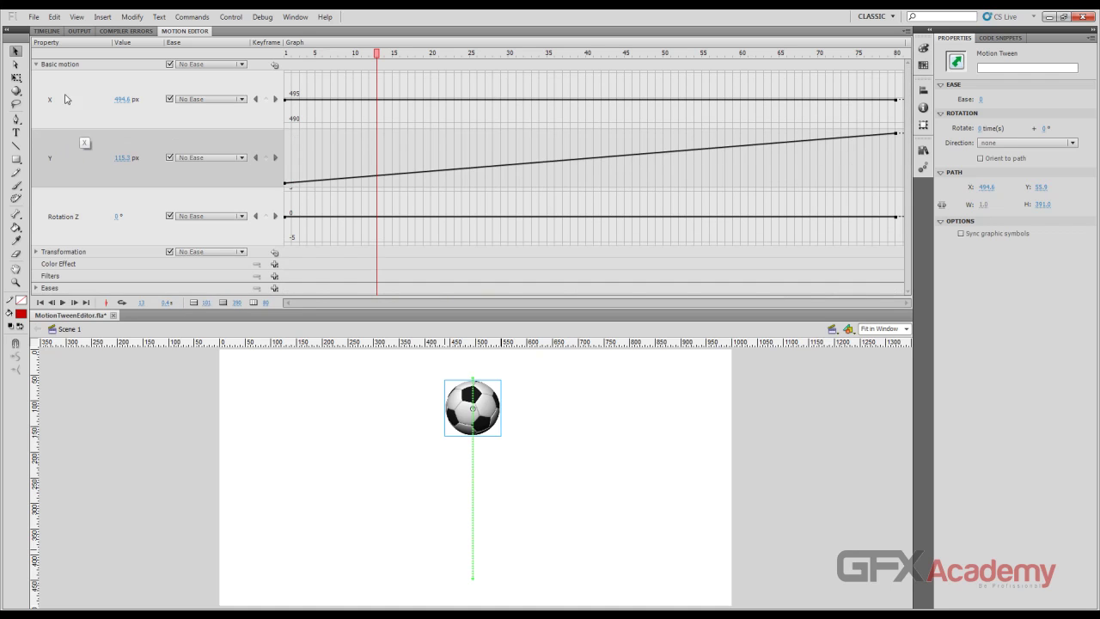
left_click(59, 88)
left_click(62, 102)
left_click(62, 153)
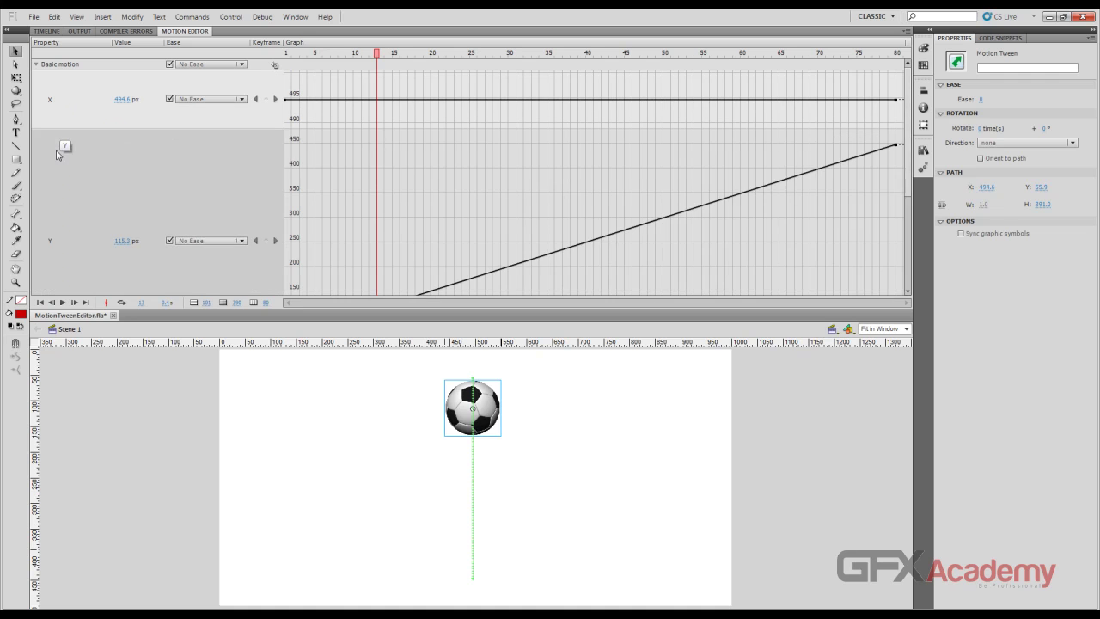
left_click(63, 155)
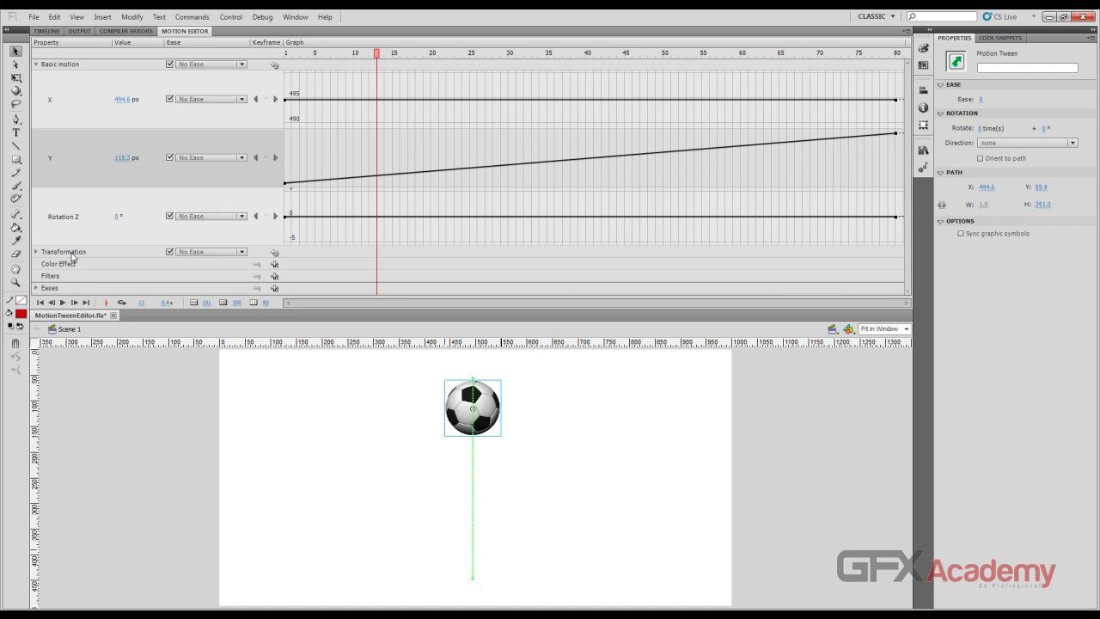
left_click(66, 108)
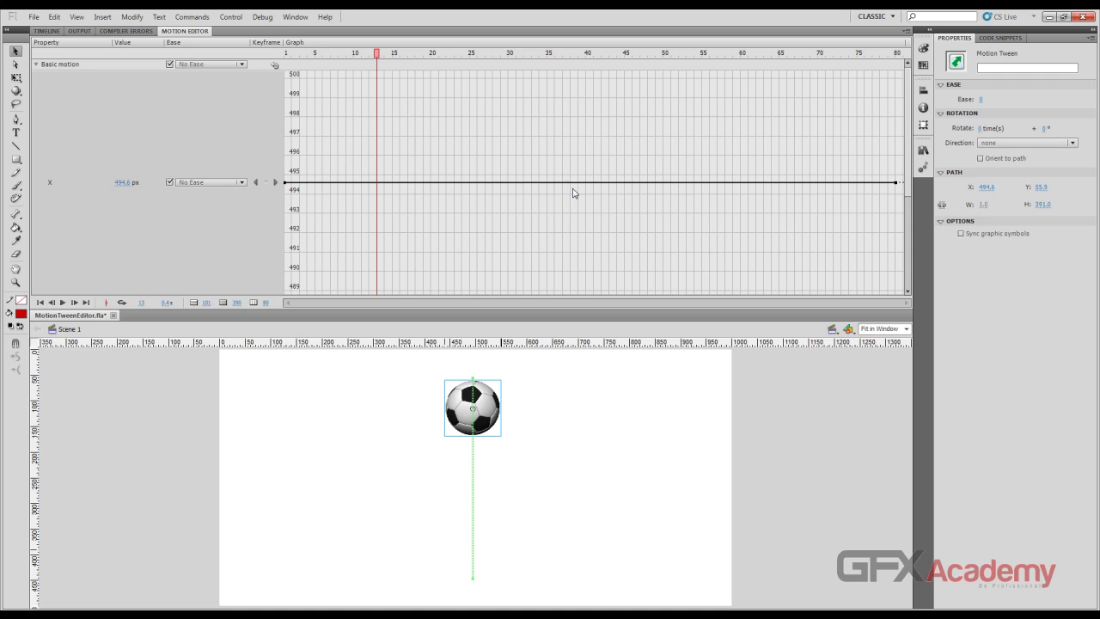
left_click(51, 130)
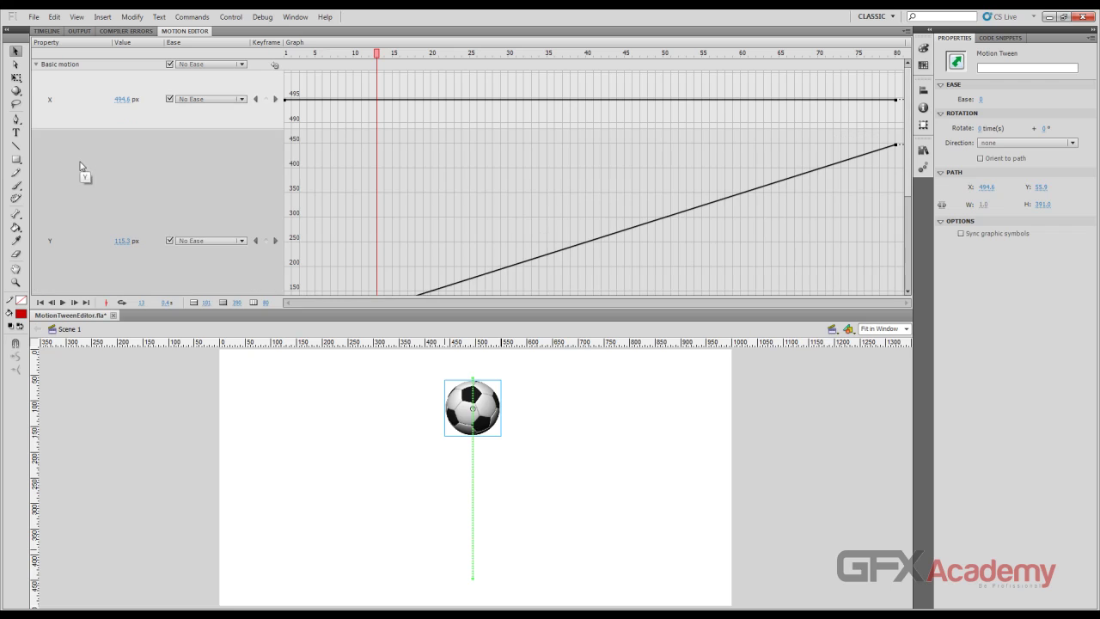
left_click(83, 176)
At frame 1, try a Y position of 0 px for the ball and readjust it to 55 px
left_click_drag(381, 60, 286, 56)
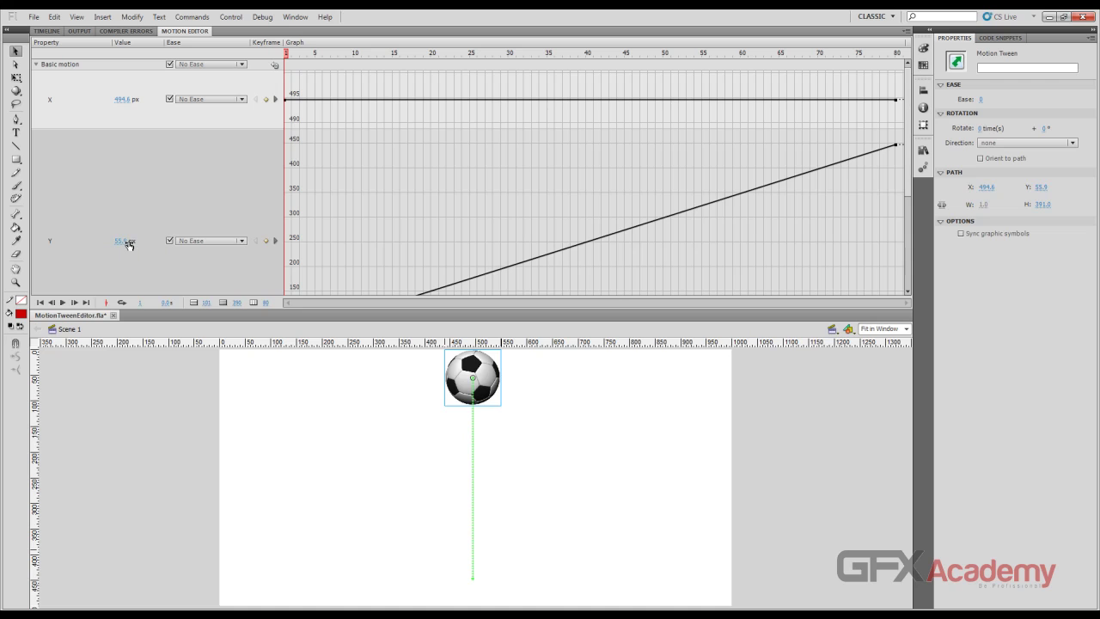
left_click(128, 241)
type("0")
key("Return")
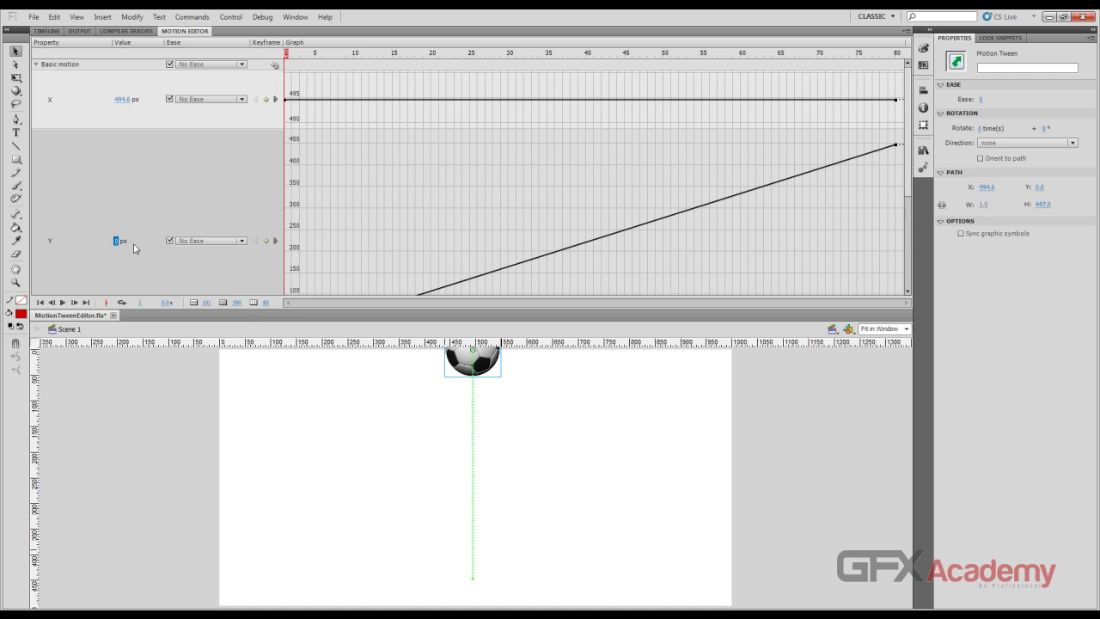
left_click(119, 242)
left_click_drag(122, 244, 158, 246)
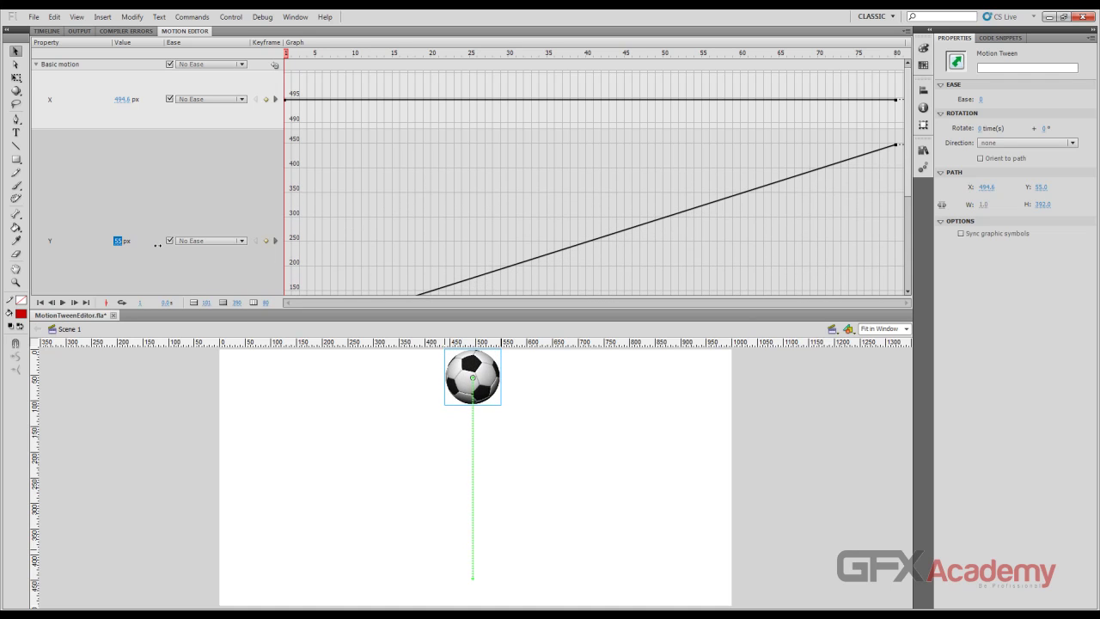
left_click(533, 389)
left_click(491, 384)
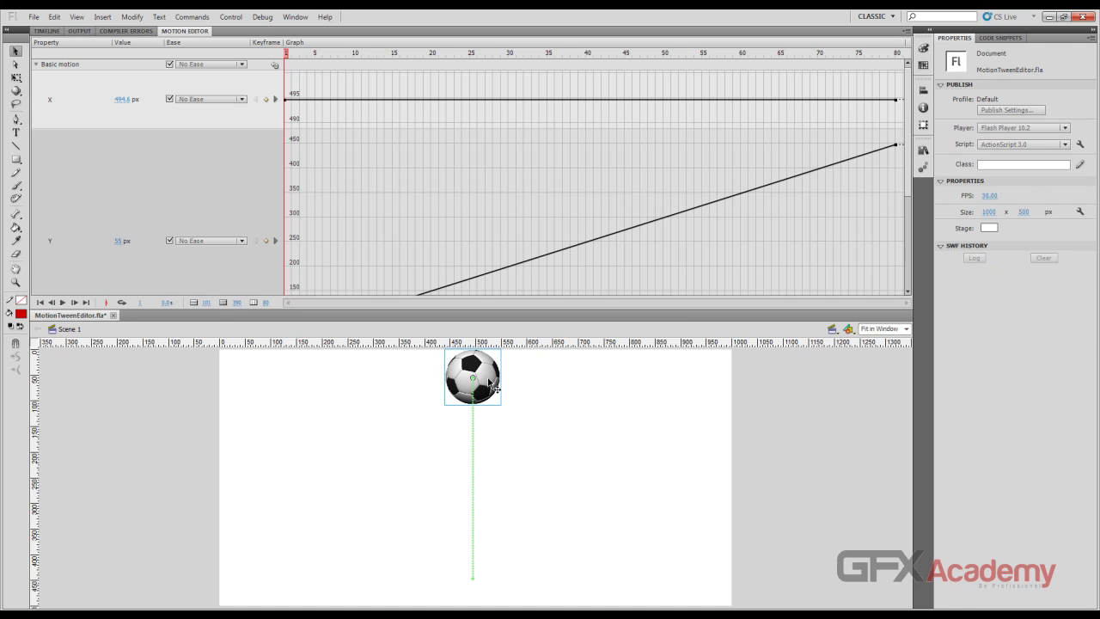
Set the ball's Y position at frame 1 to 53 px, reselecting the ball with the playhead at frame 1
left_click(118, 241)
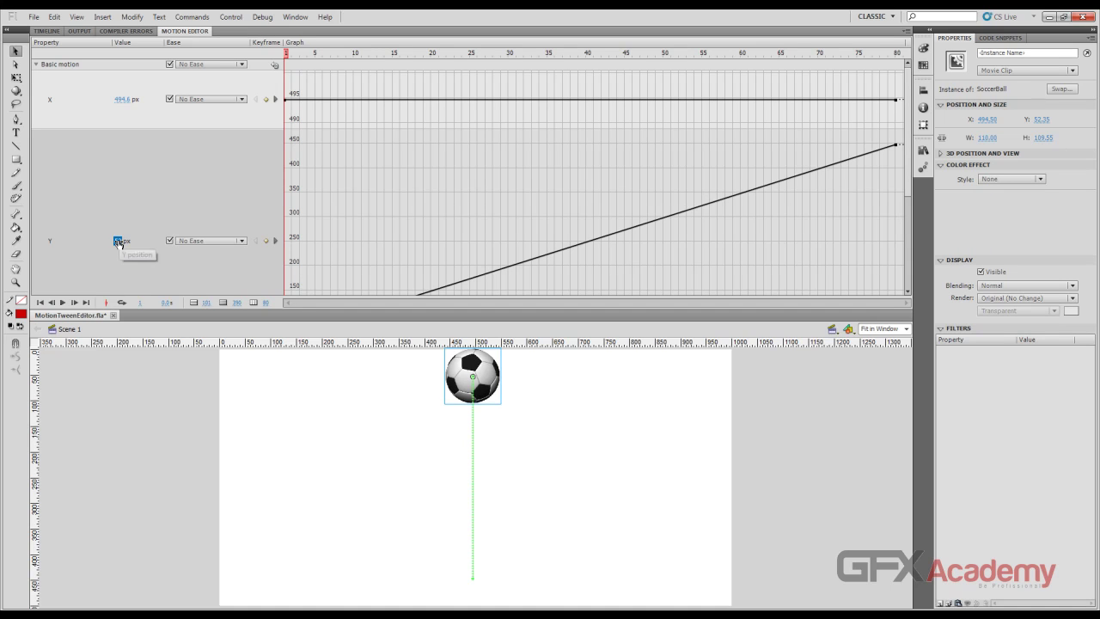
left_click(636, 383)
left_click(498, 378)
left_click_drag(311, 59, 286, 60)
Try the Simple (Slow) ease on the Y property, restore No Ease, and review the available ease options
scroll(322, 164, "down", 3)
scroll(318, 186, "up", 2)
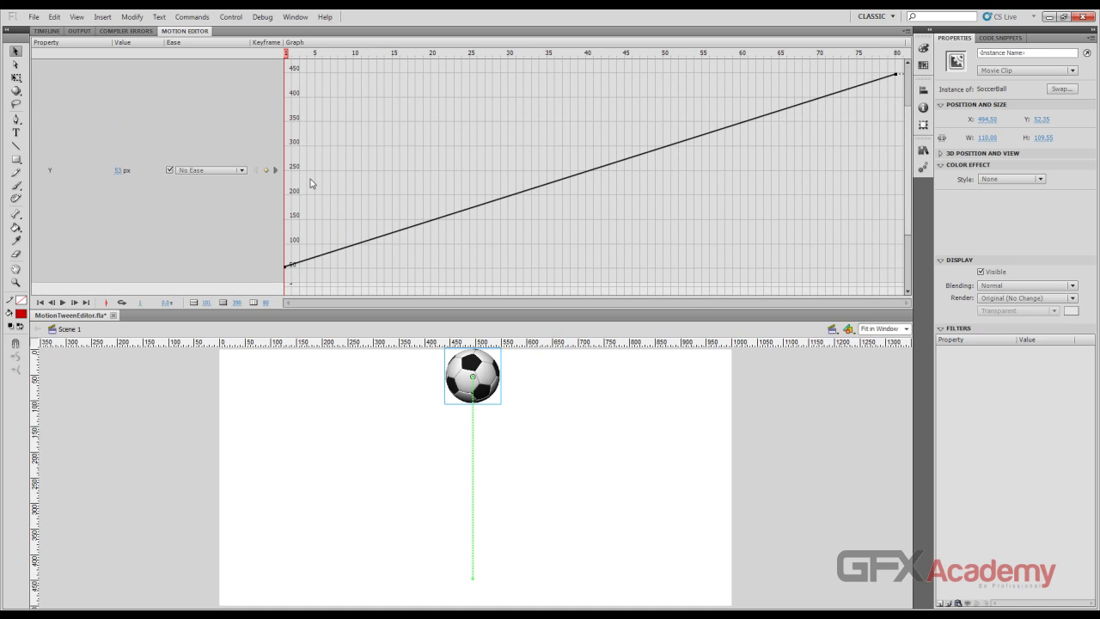
scroll(311, 183, "up", 1)
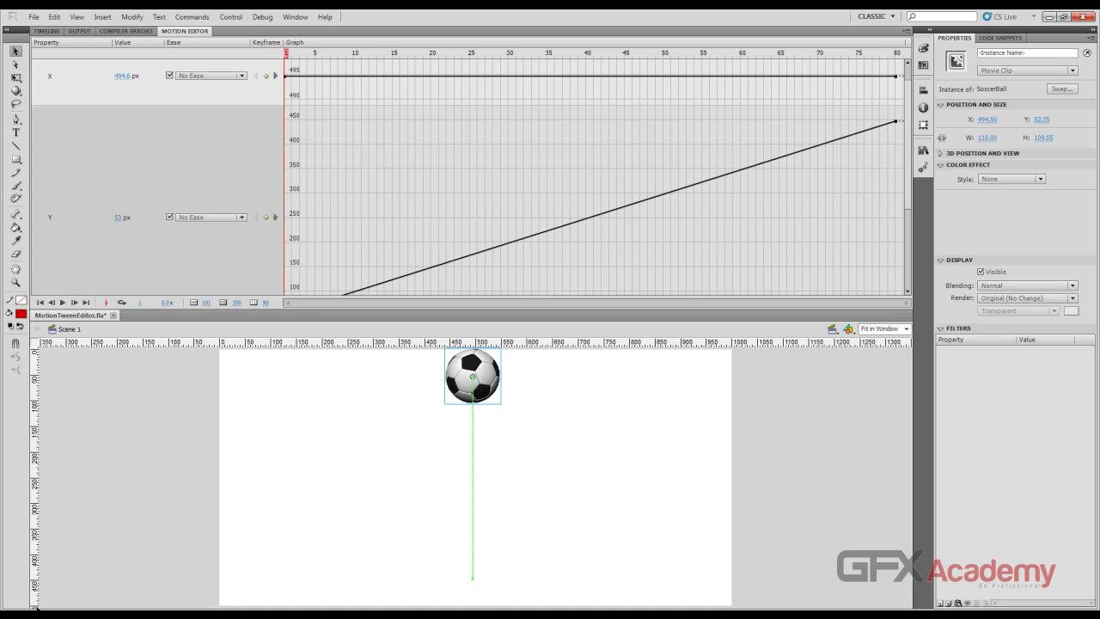
scroll(619, 184, "up", 1)
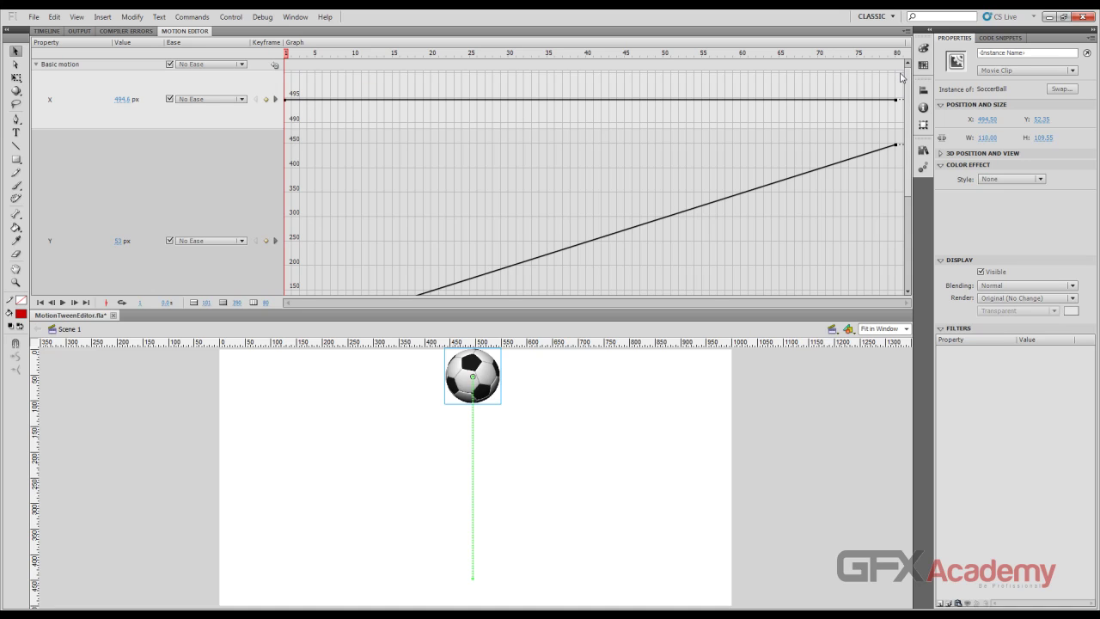
scroll(273, 205, "down", 2)
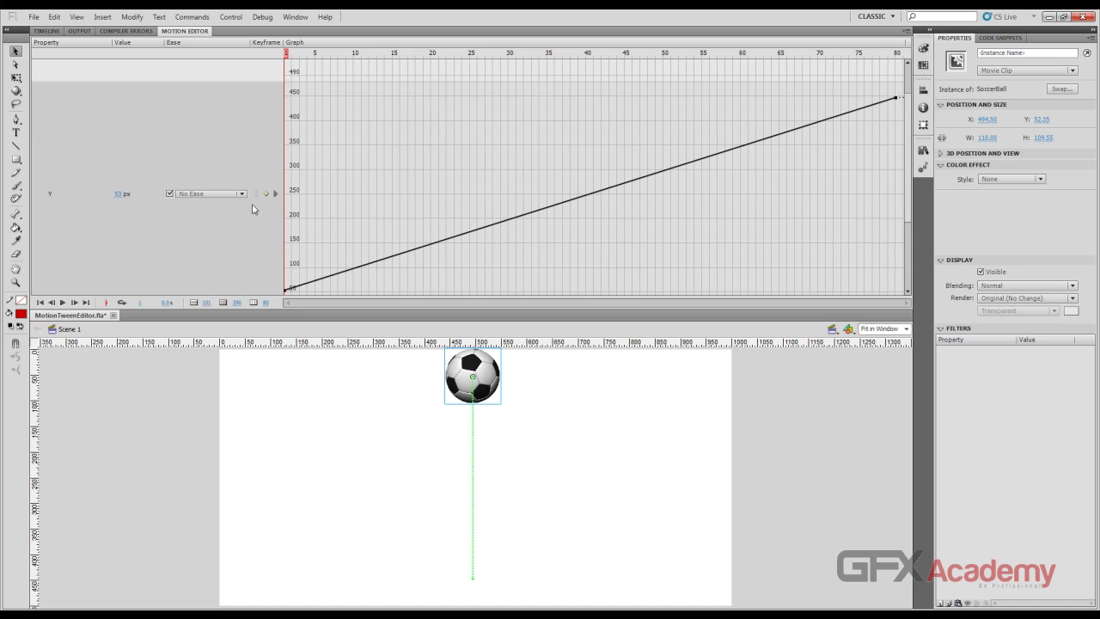
left_click(243, 194)
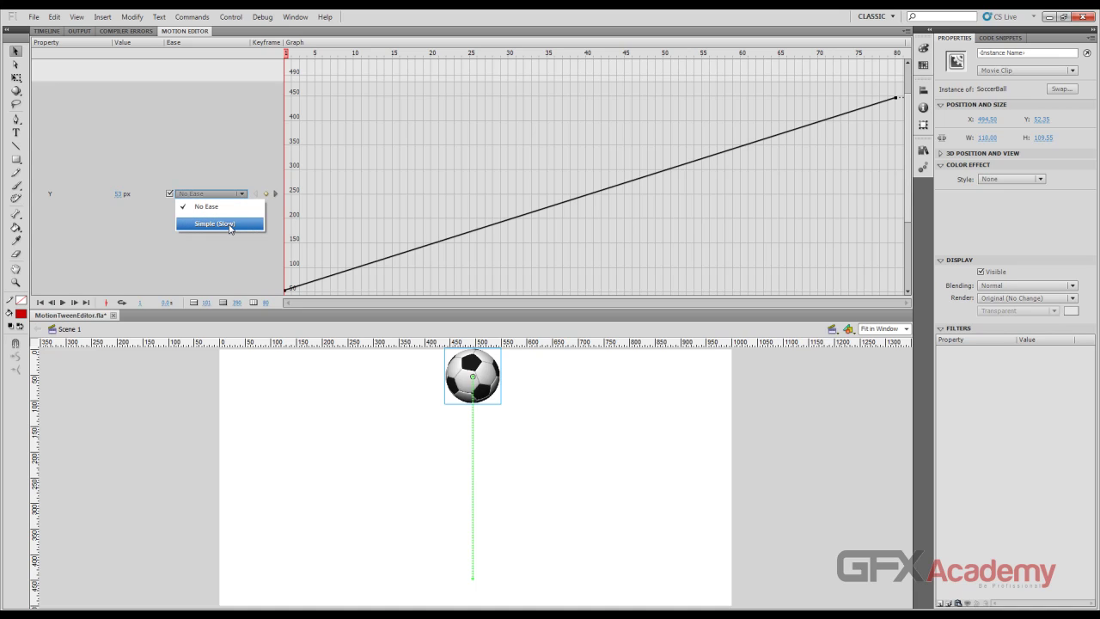
left_click(230, 223)
left_click(242, 195)
left_click(240, 208)
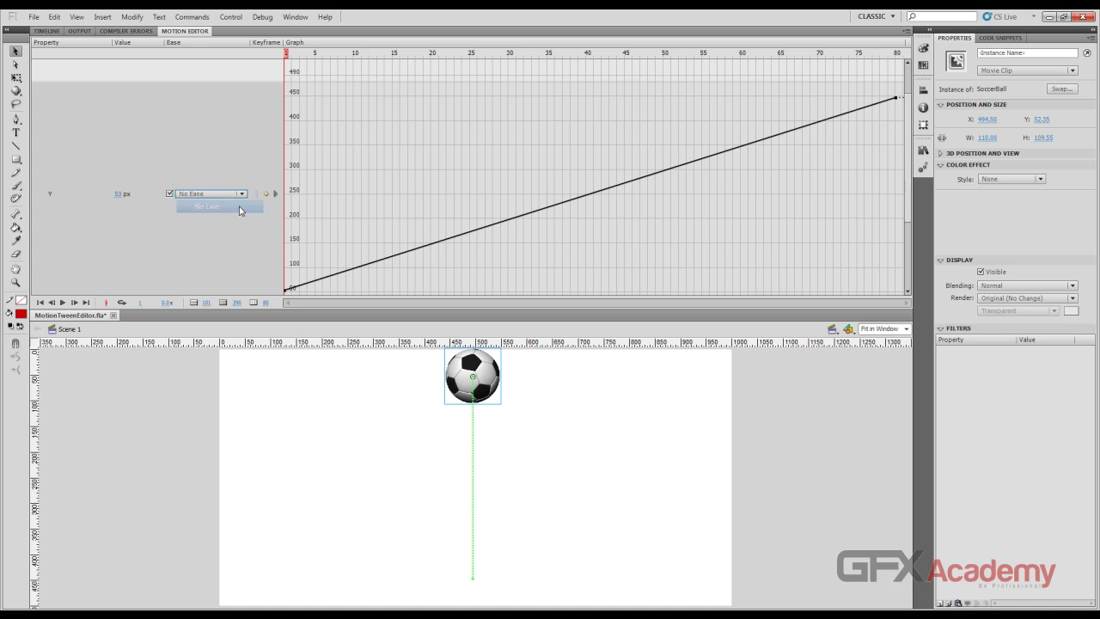
left_click(238, 192)
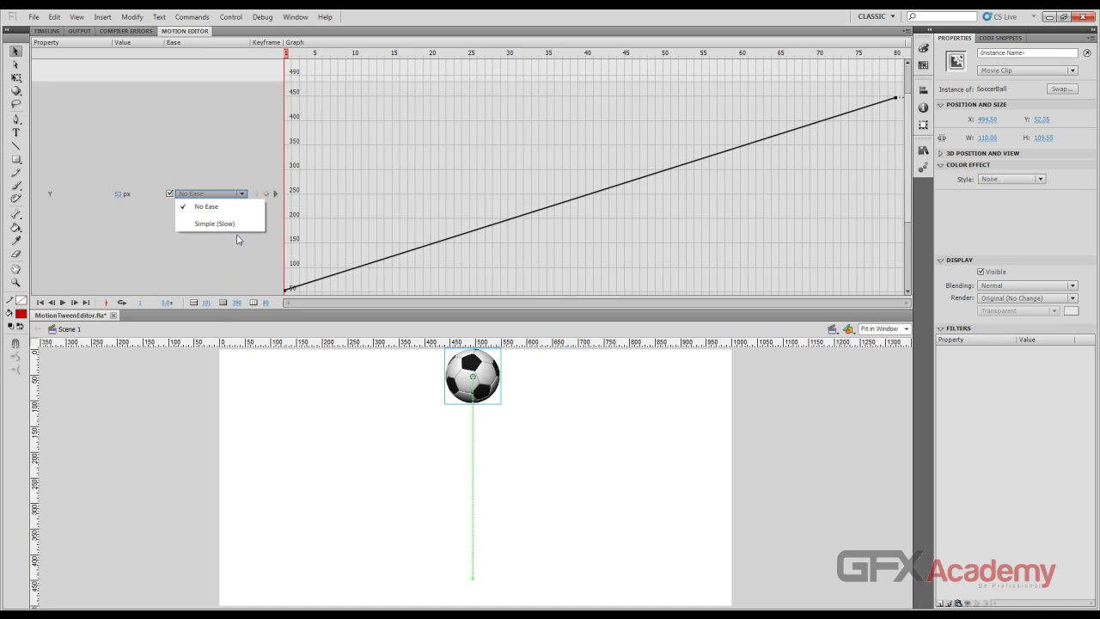
left_click(242, 194)
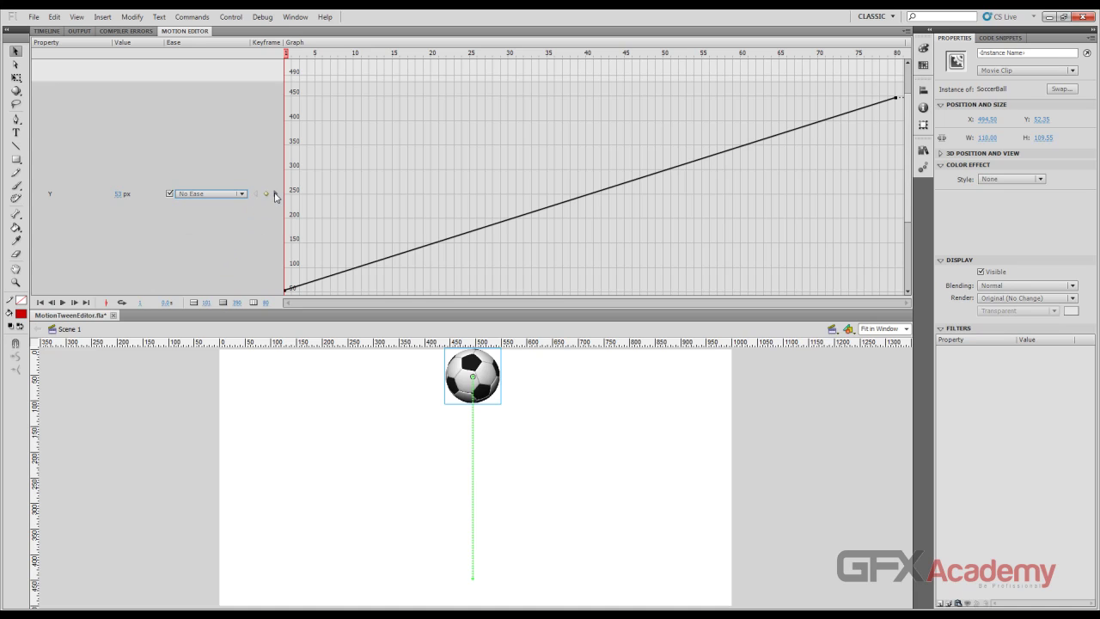
Jump repeatedly between the Y property's keyframes at frames 1 and 80, and compare them with the tween span in the Timeline
left_click(275, 194)
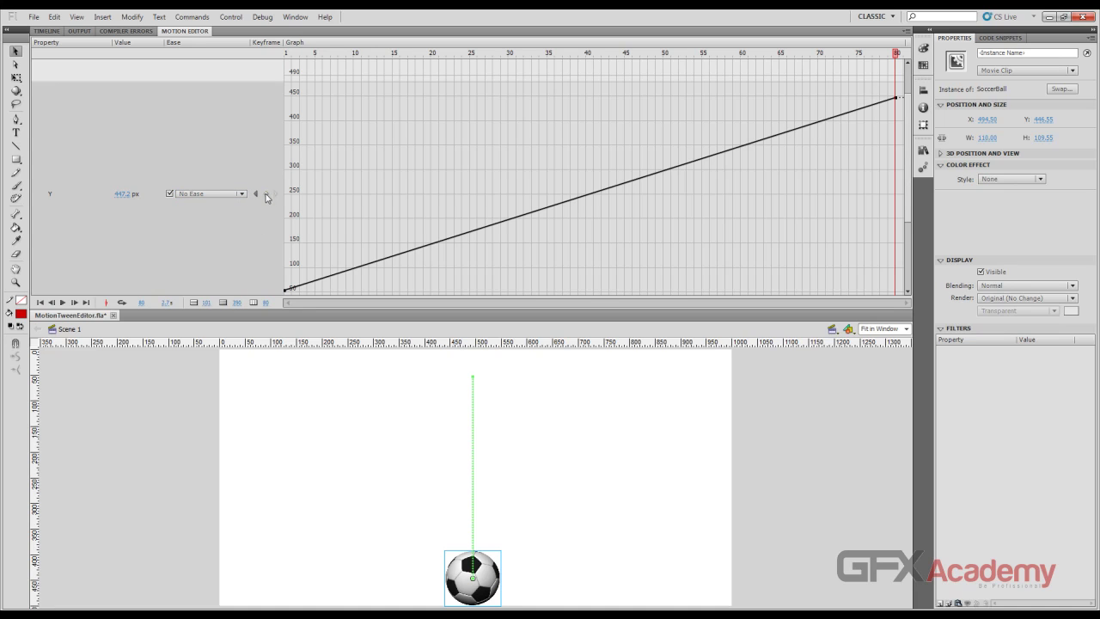
left_click(256, 195)
left_click(275, 195)
left_click(255, 195)
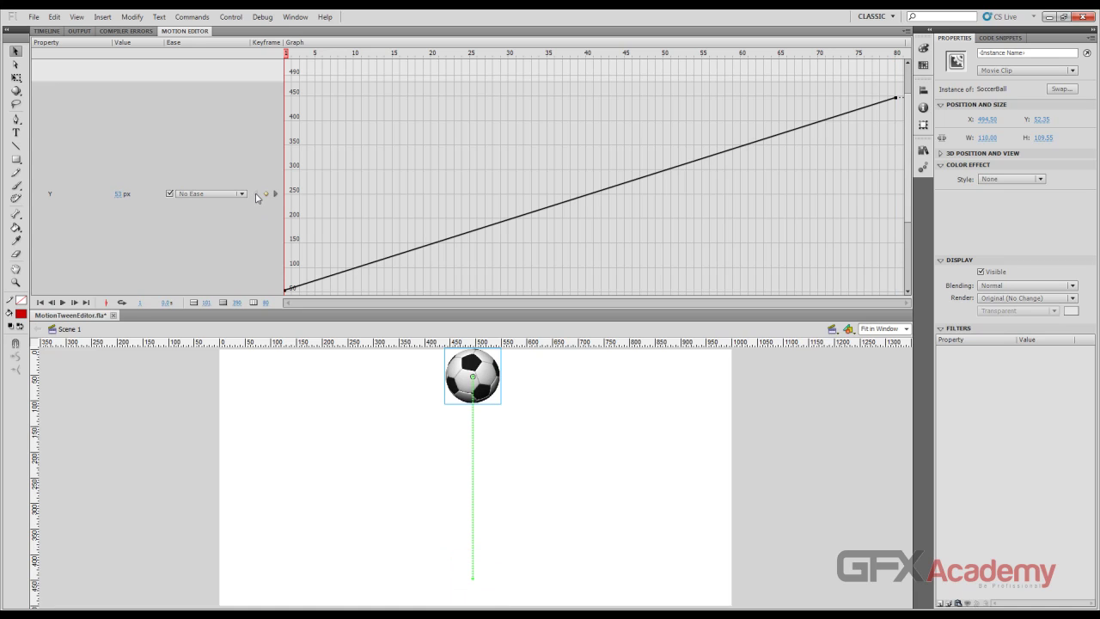
left_click(276, 194)
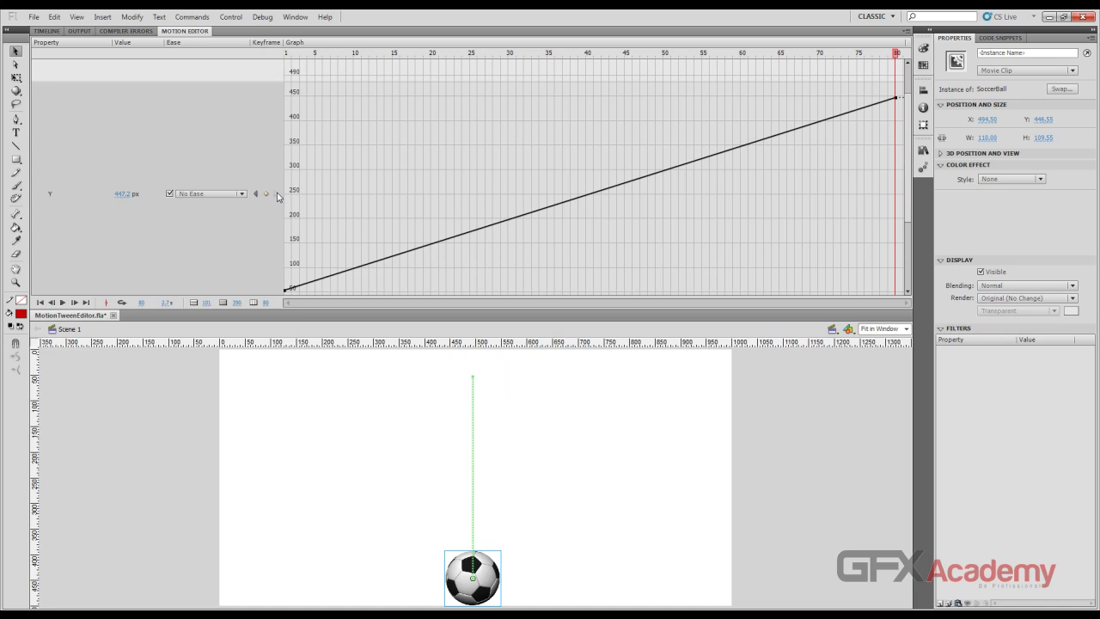
left_click(256, 194)
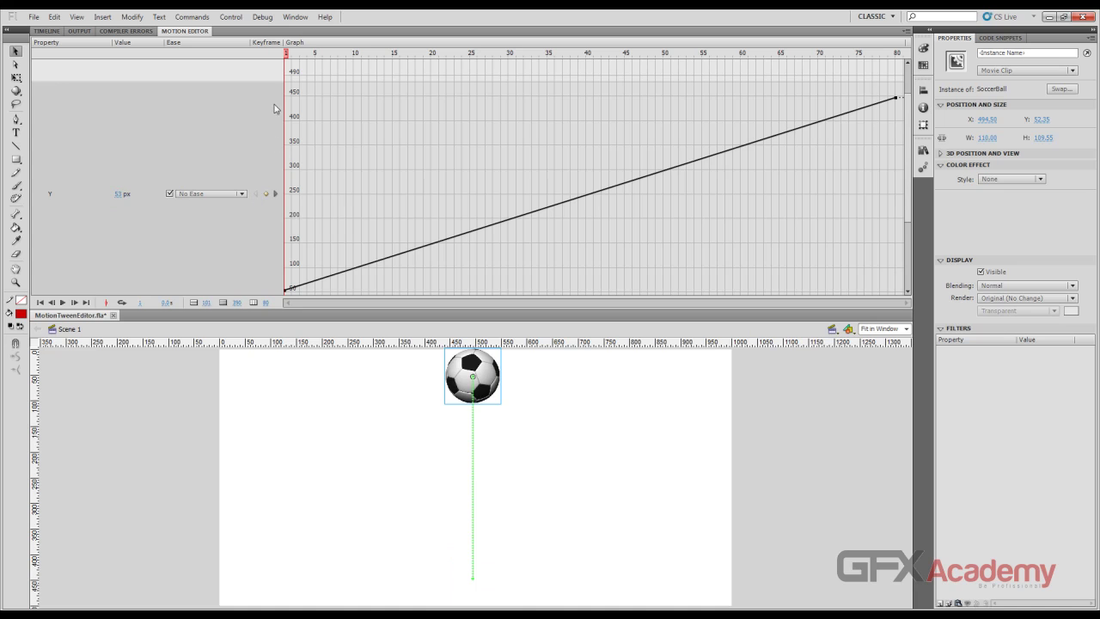
mouse_move(286, 55)
left_mouse_down()
mouse_move(370, 65)
mouse_move(287, 56)
left_mouse_up()
left_click(46, 31)
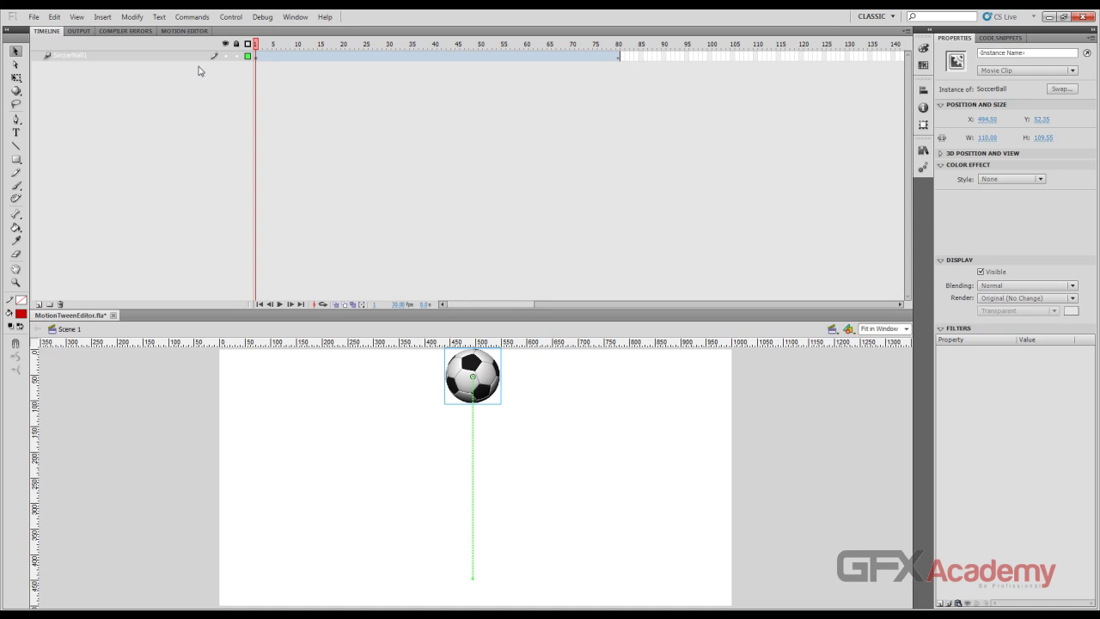
left_click(179, 33)
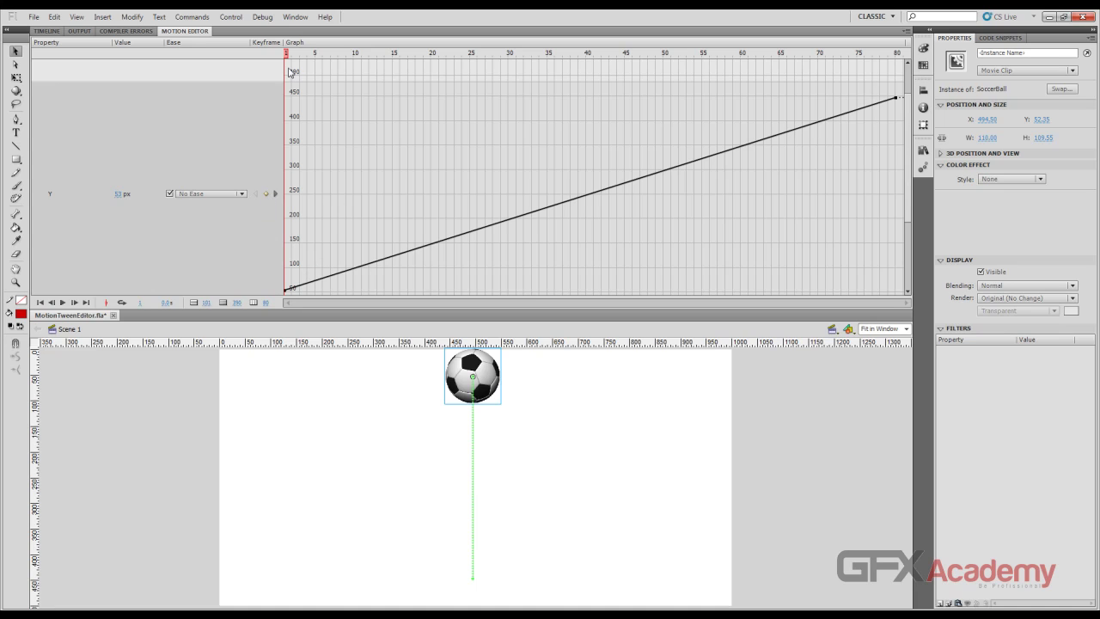
Try adding a Y keyframe at frame 40 and moving it to frame 39 at about 278 px, and undo it
left_click_drag(286, 56, 593, 57)
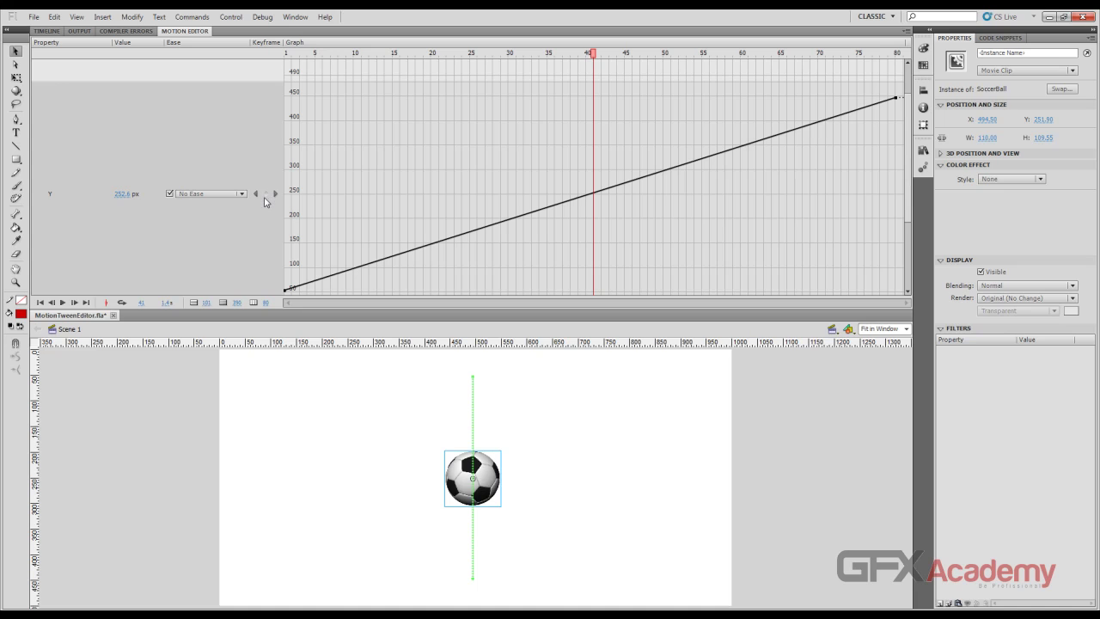
left_click(592, 57)
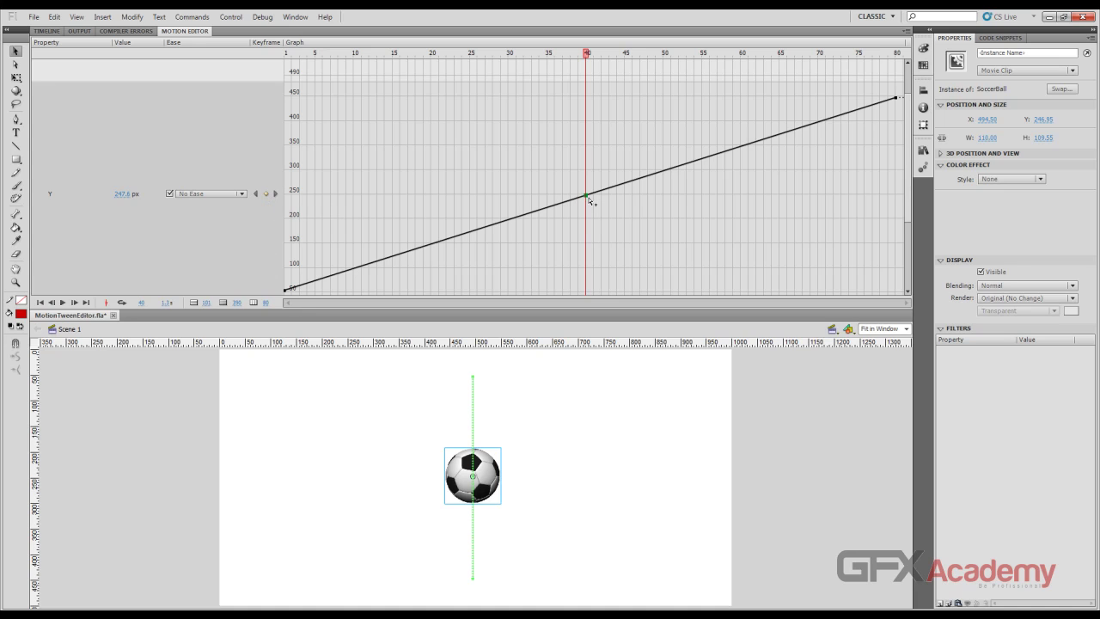
mouse_move(588, 197)
left_mouse_down()
mouse_move(593, 232)
mouse_move(671, 241)
mouse_move(644, 206)
mouse_move(531, 252)
mouse_move(602, 176)
mouse_move(579, 183)
left_mouse_up()
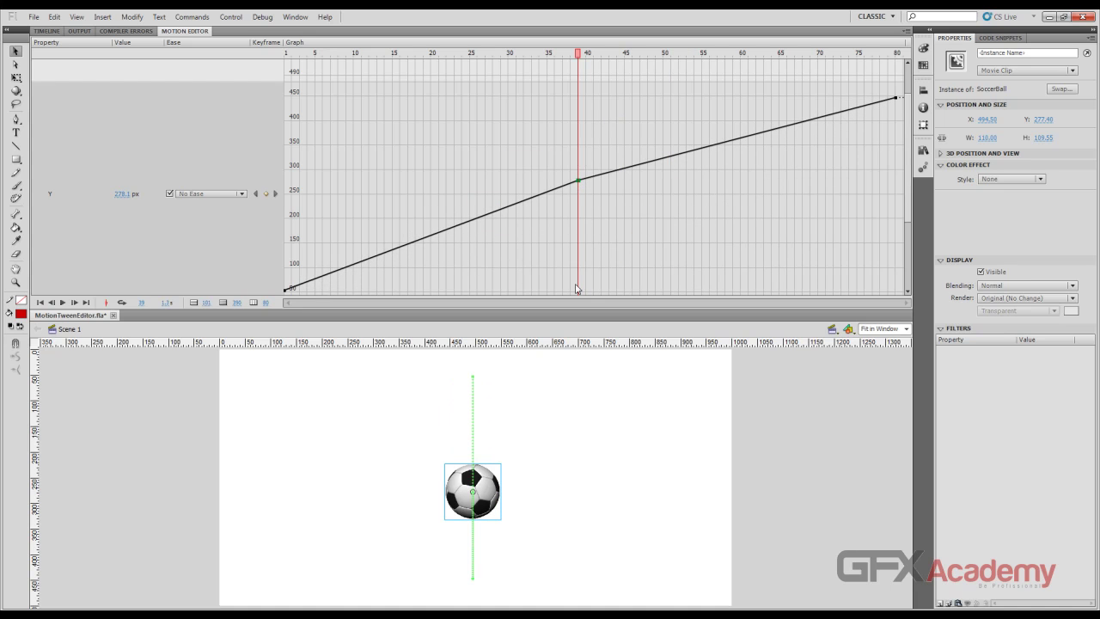
key("ctrl+z")
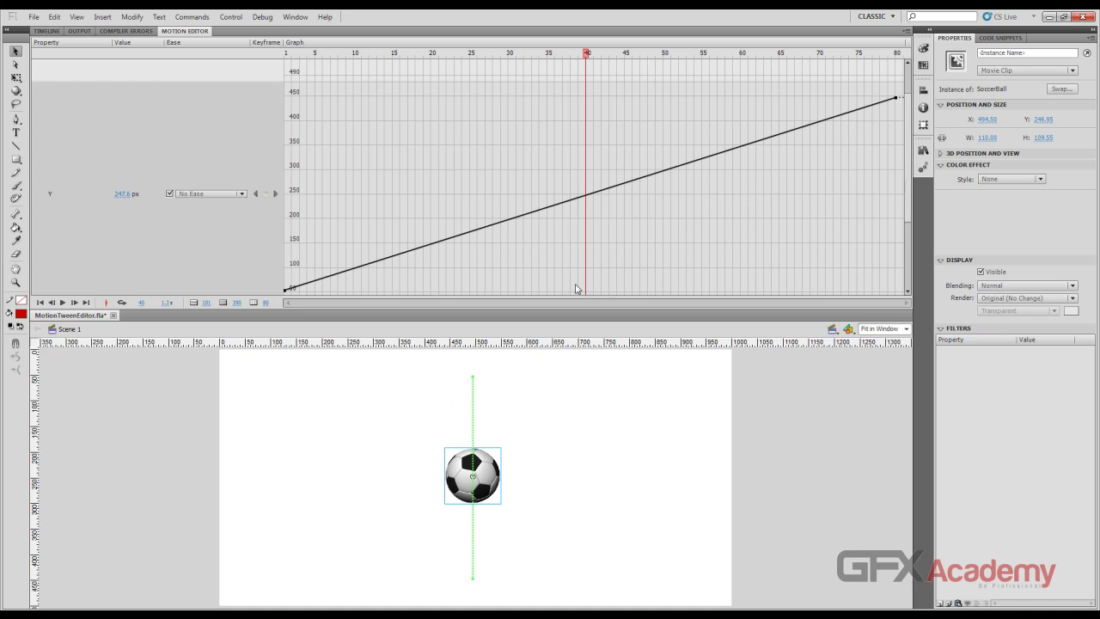
Scrub the playhead to frame 24, collapse and re-expand the Y graph, and examine its first keyframe
left_click(445, 53)
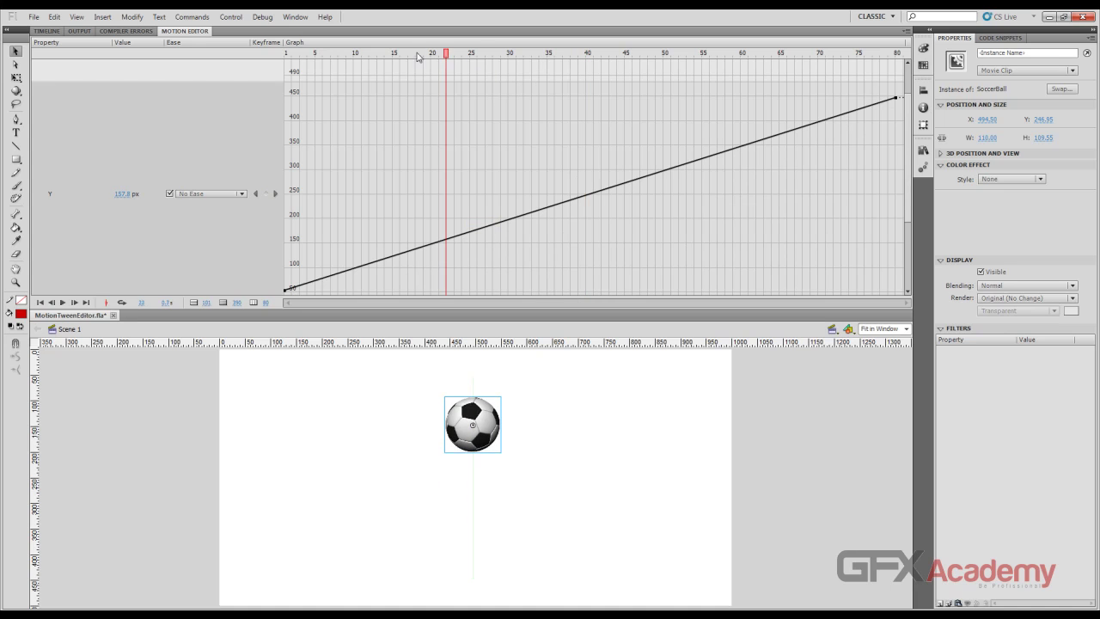
left_click_drag(314, 54, 460, 56)
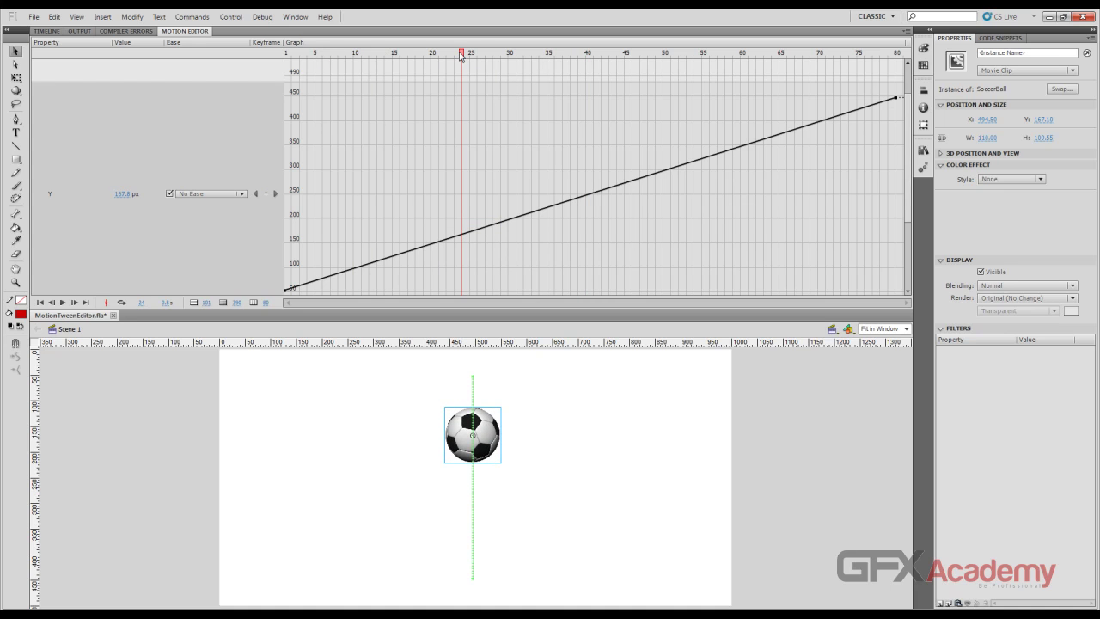
left_click(52, 150)
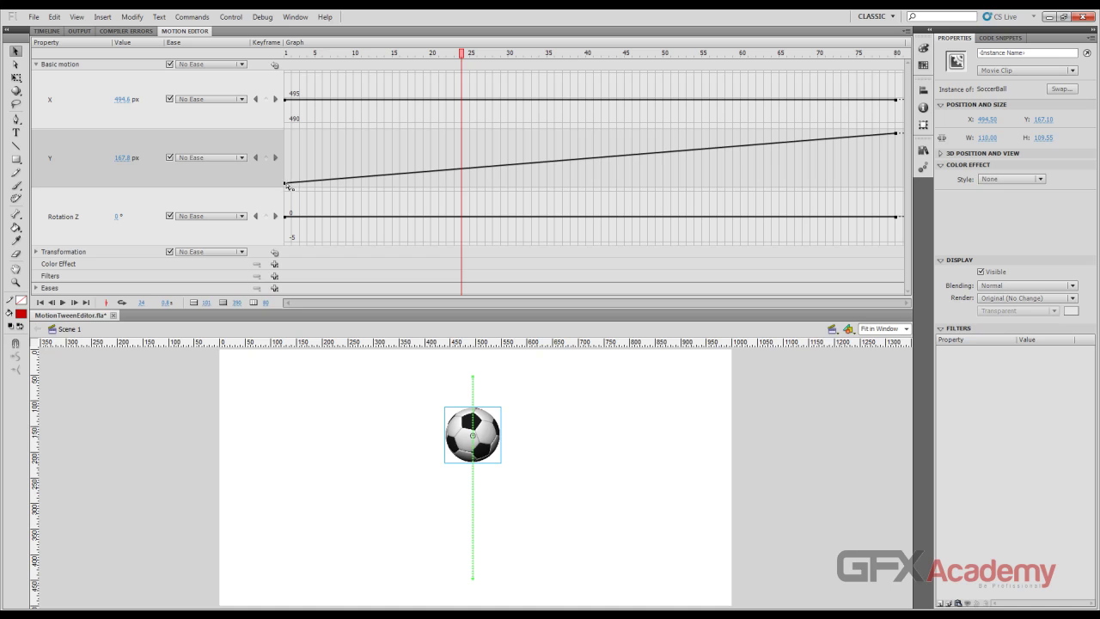
left_click(76, 172)
scroll(112, 187, "down", 3)
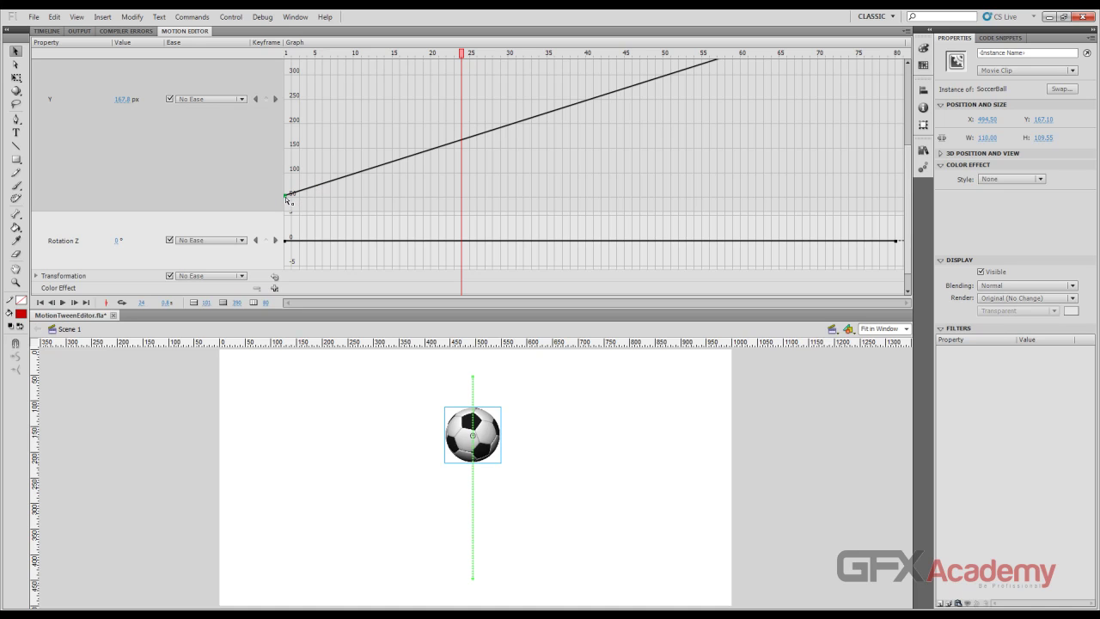
left_click_drag(288, 200, 310, 197)
Place a vertical guide through the ball's centre and, at frame 80, a horizontal guide through its centre at about 446 px
left_click_drag(38, 361, 473, 550)
scroll(566, 284, "up", 3)
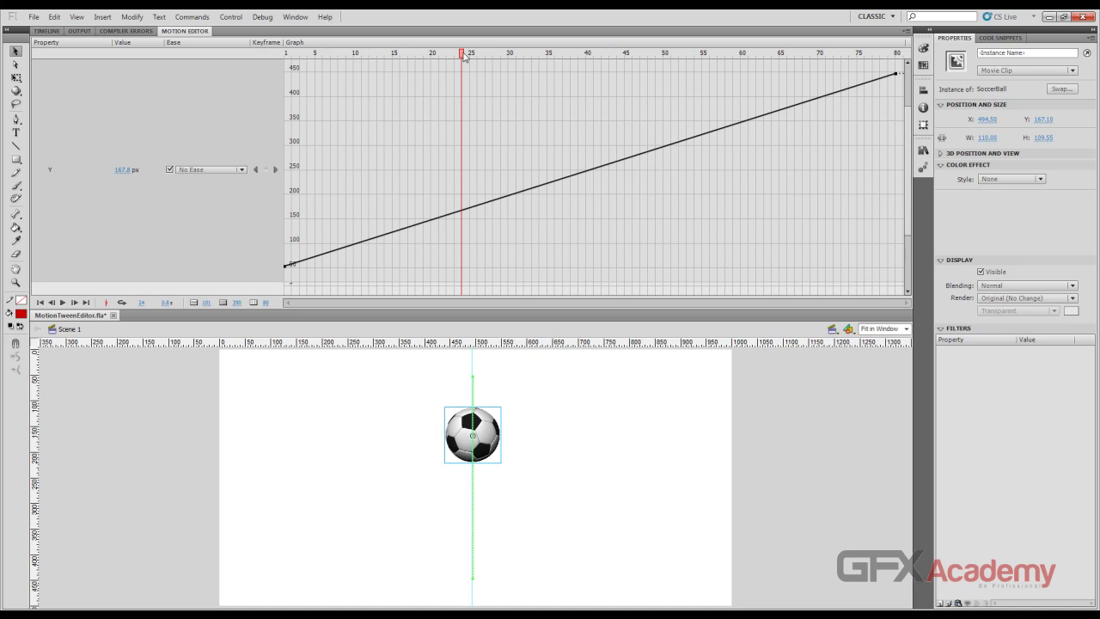
left_click_drag(465, 53, 904, 63)
scroll(584, 277, "down", 3)
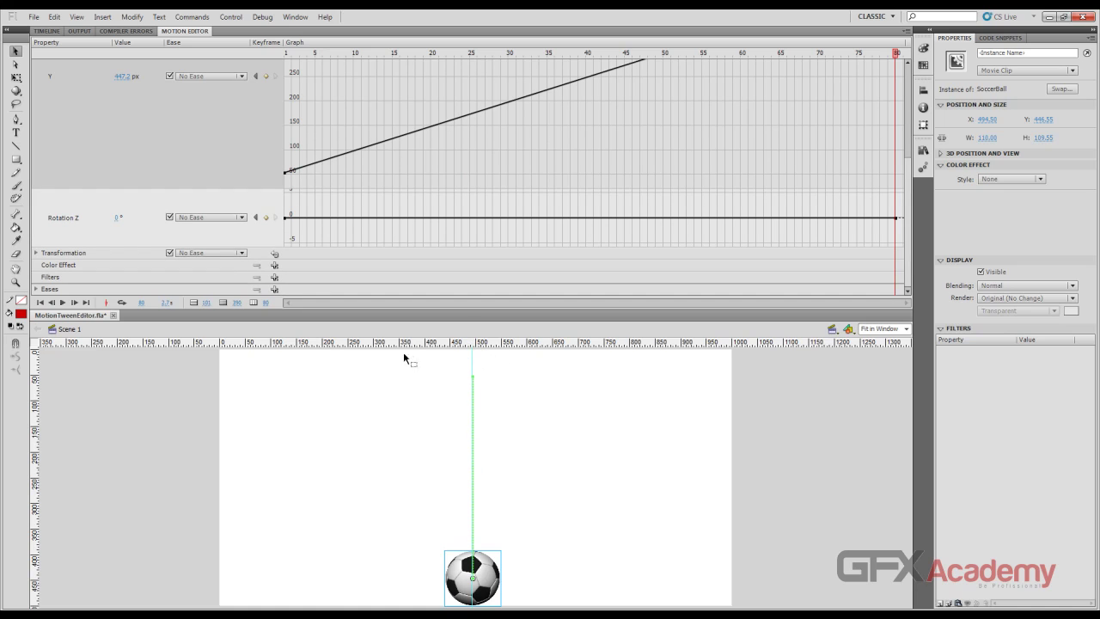
left_click_drag(393, 343, 357, 582)
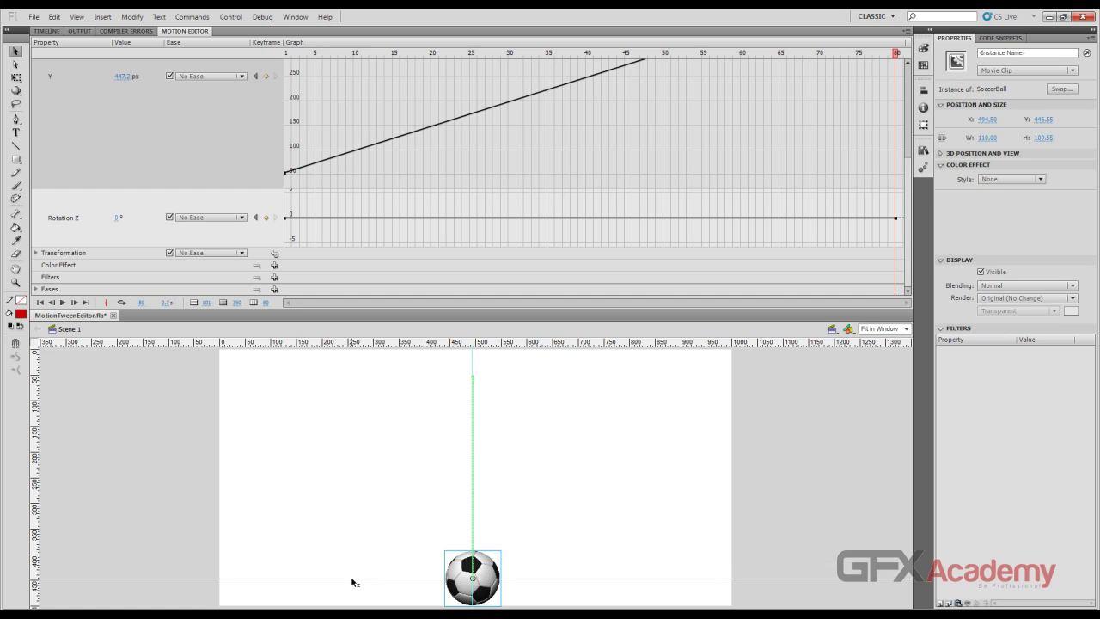
left_click_drag(351, 581, 351, 582)
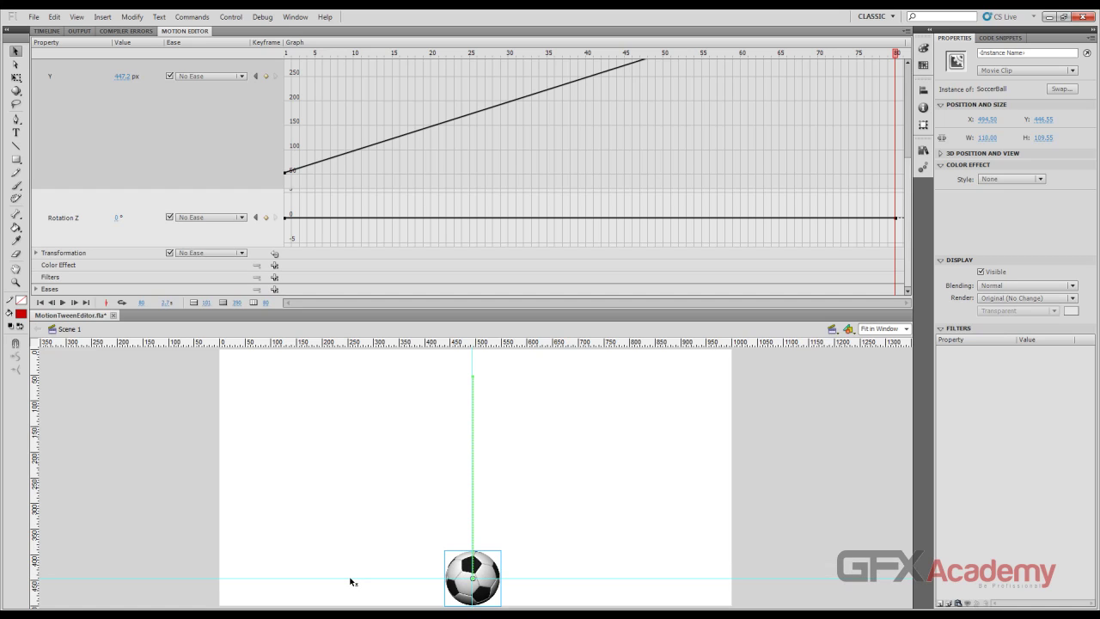
Check the horizontal guide's exact pixel position and cancel without moving it
double_click(281, 580)
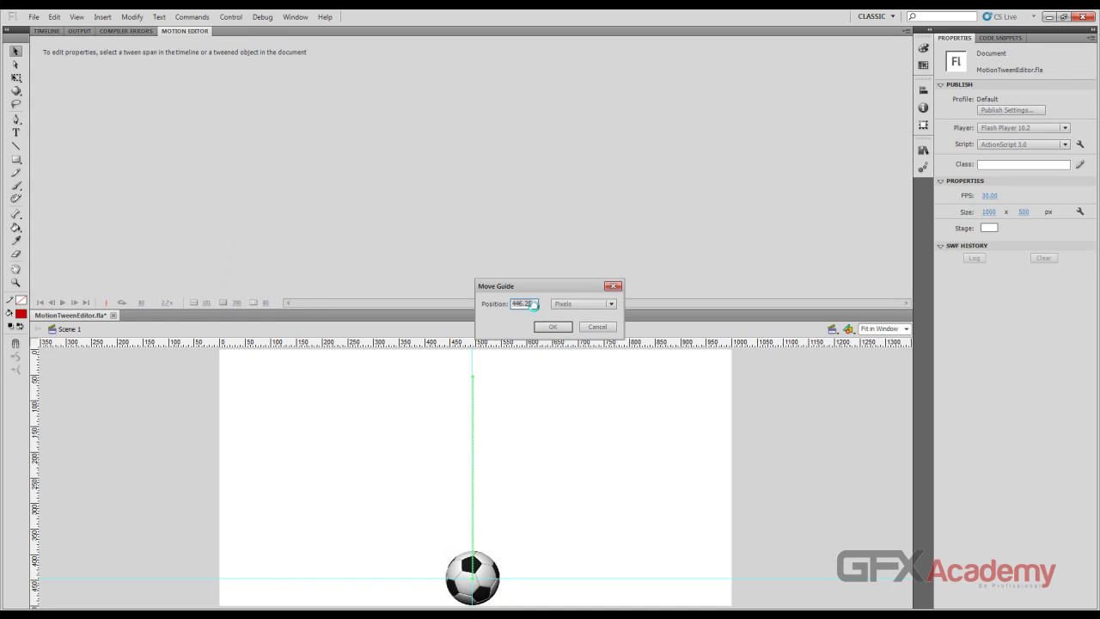
left_click(522, 306)
left_click(598, 327)
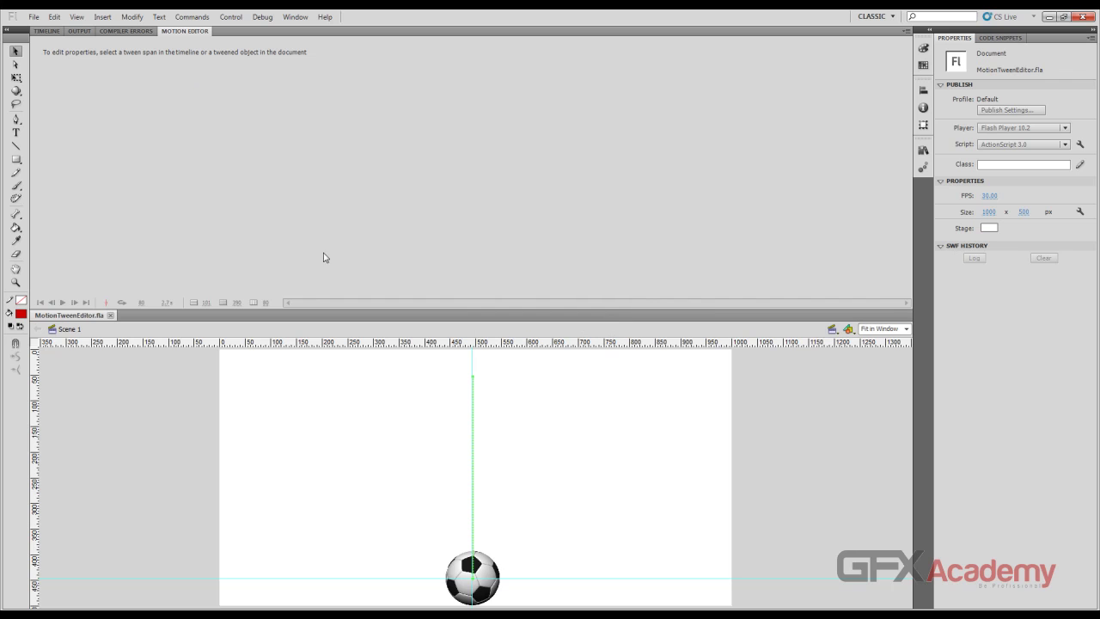
Select the ball's tween span at frame 35 in the Timeline and show its properties in the Motion Editor again
left_click(44, 31)
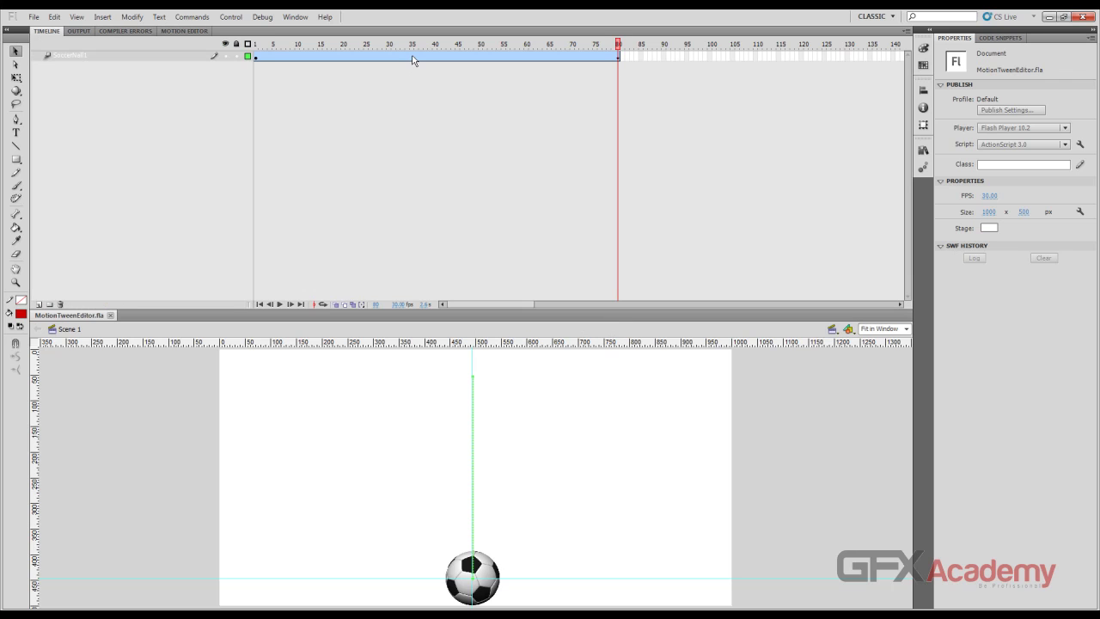
left_click(412, 58)
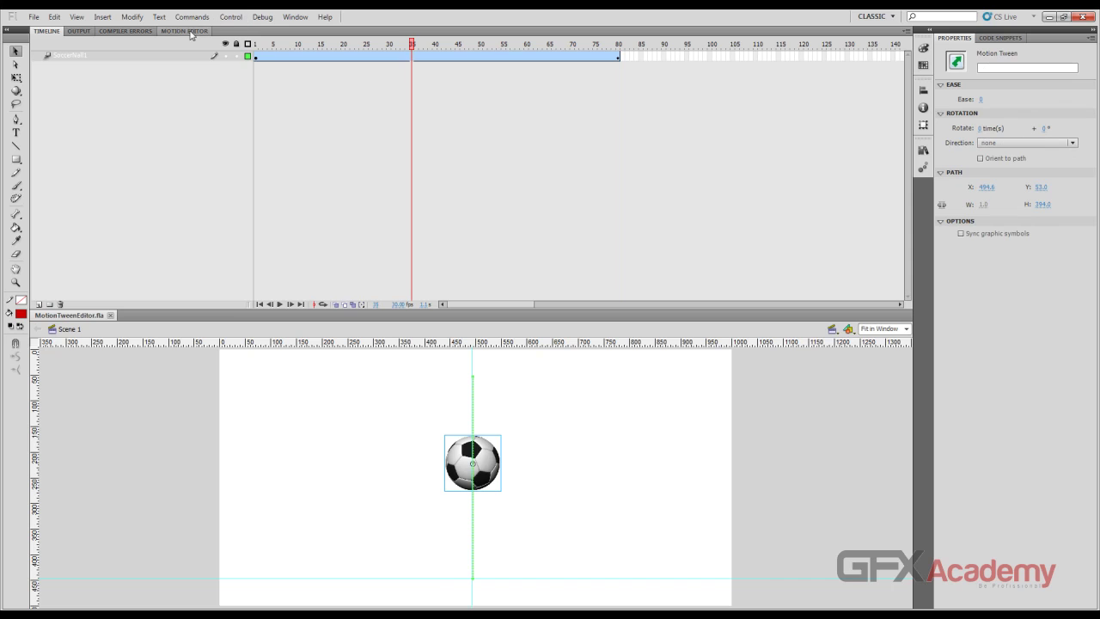
left_click(190, 33)
left_click(712, 177)
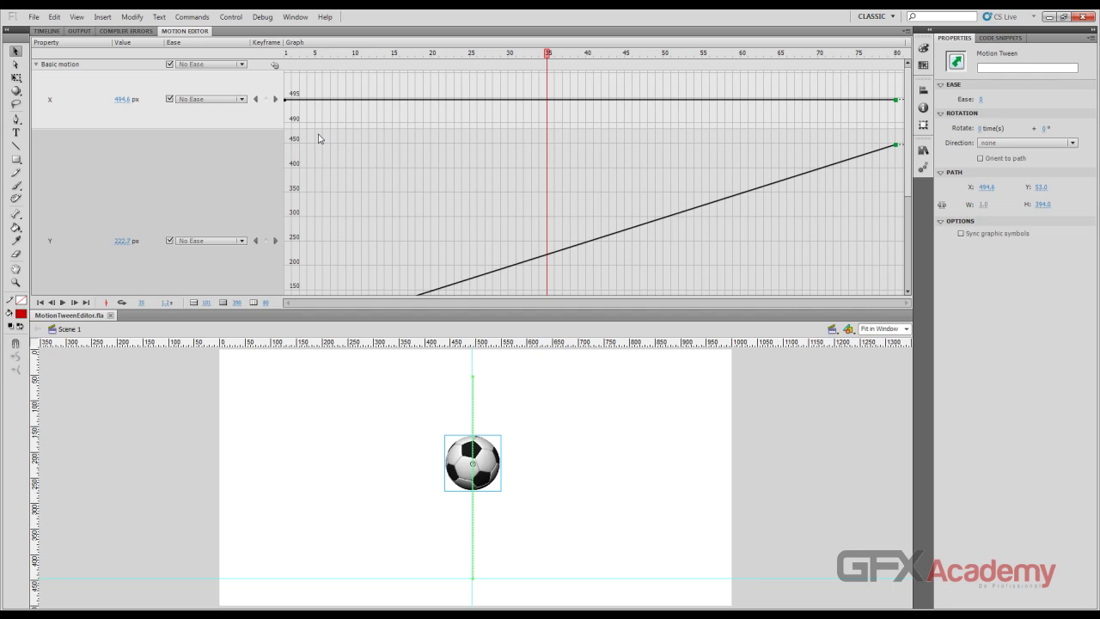
Return the playhead to frame 1, select the ball, and examine the first and last keyframes of the Y graph
scroll(320, 139, "down", 2)
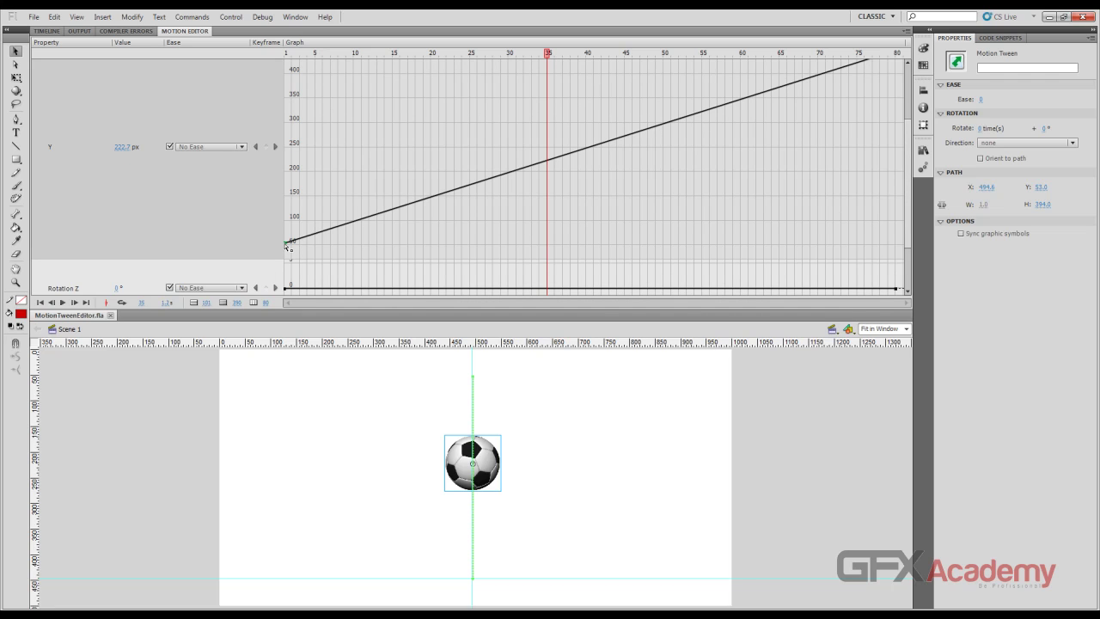
left_click_drag(303, 53, 280, 55)
left_click(491, 370)
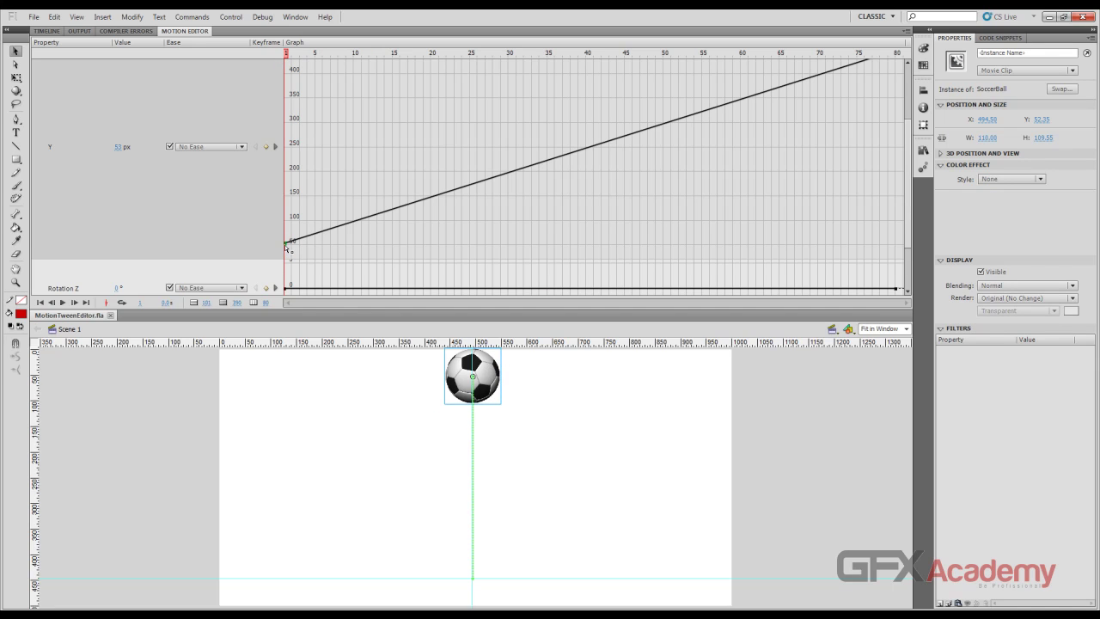
mouse_move(289, 251)
scroll(871, 286, "up", 3)
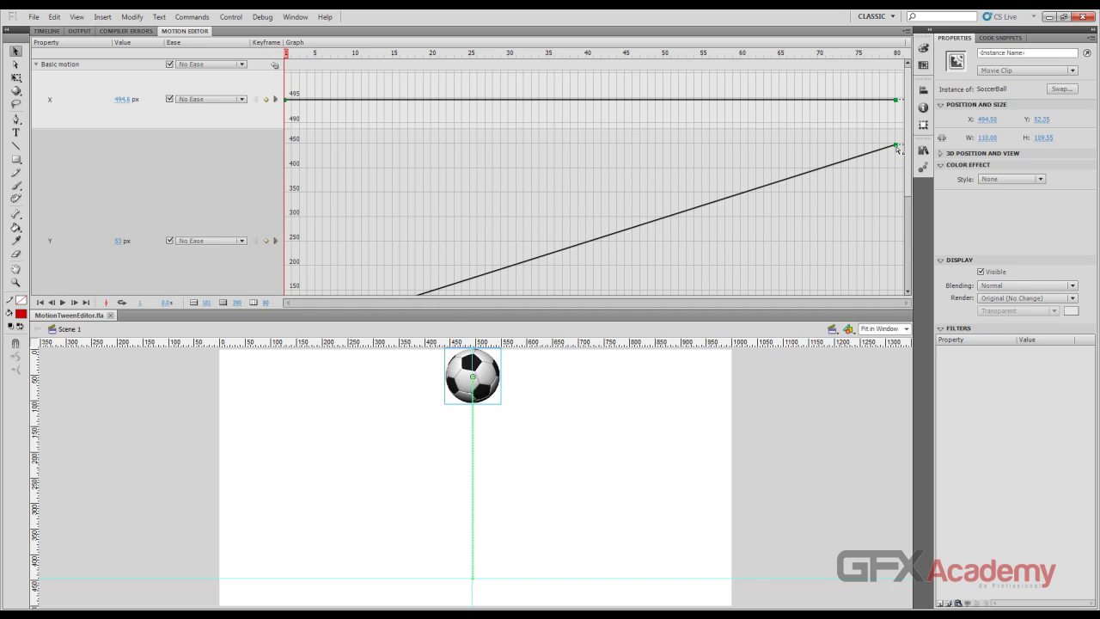
Remove the vertical and horizontal guides that cross at the end of the ball's motion path
mouse_move(901, 149)
left_click(287, 56)
scroll(210, 216, "down", 3)
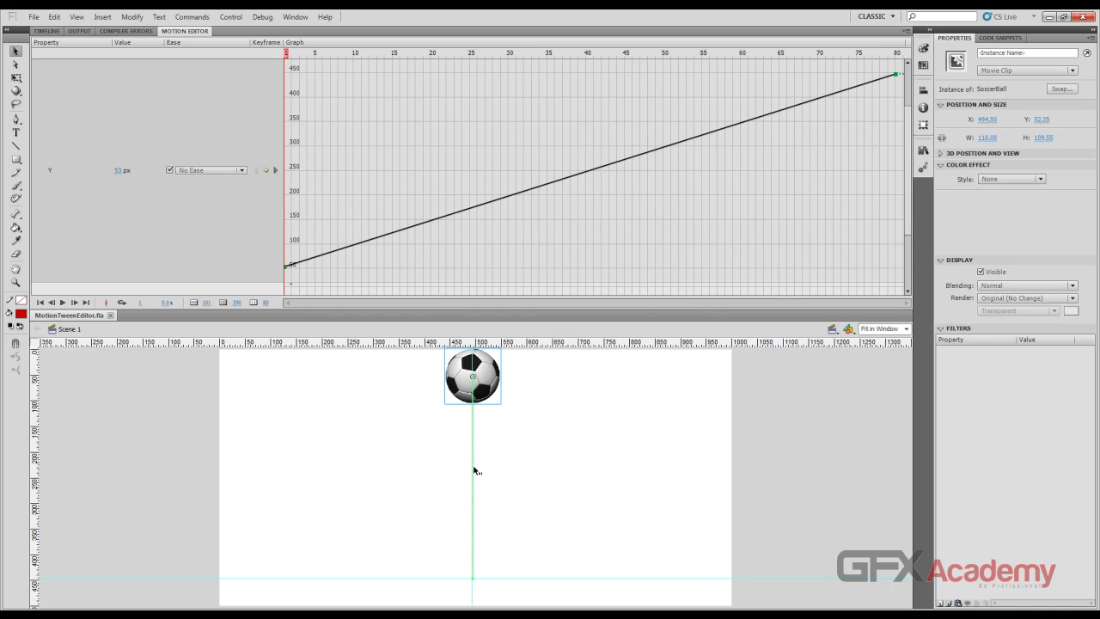
left_click_drag(475, 470, 35, 469)
left_click_drag(317, 582, 339, 207)
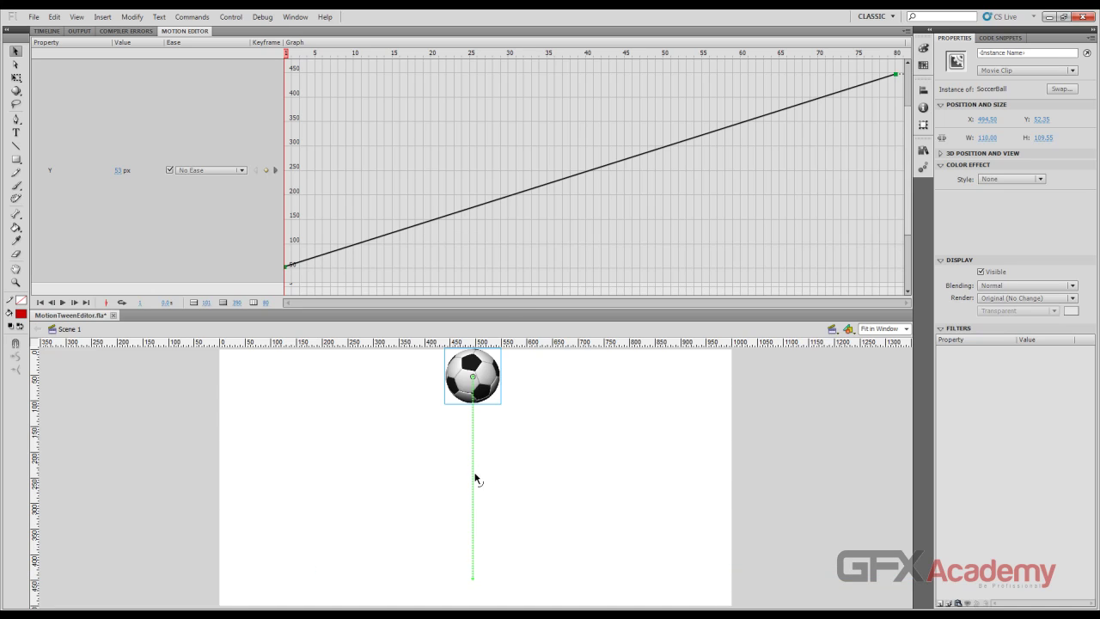
Bend the straight motion path rightward into an arc reaching about x = 750 px, and scrub the playhead to preview the motion
left_click_drag(474, 474, 611, 487)
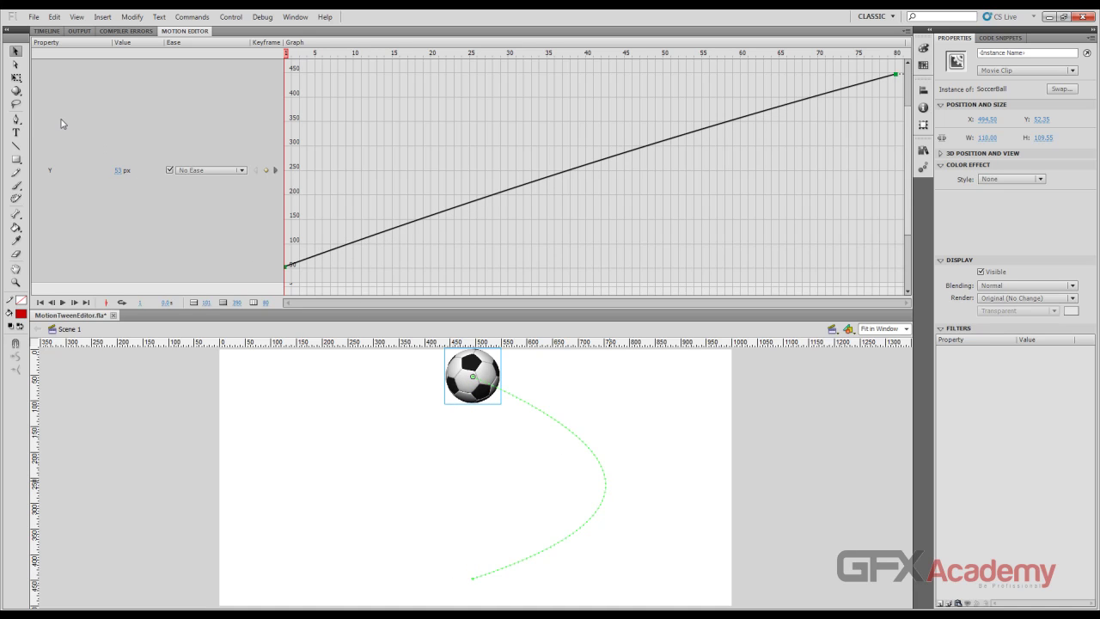
left_click(62, 127)
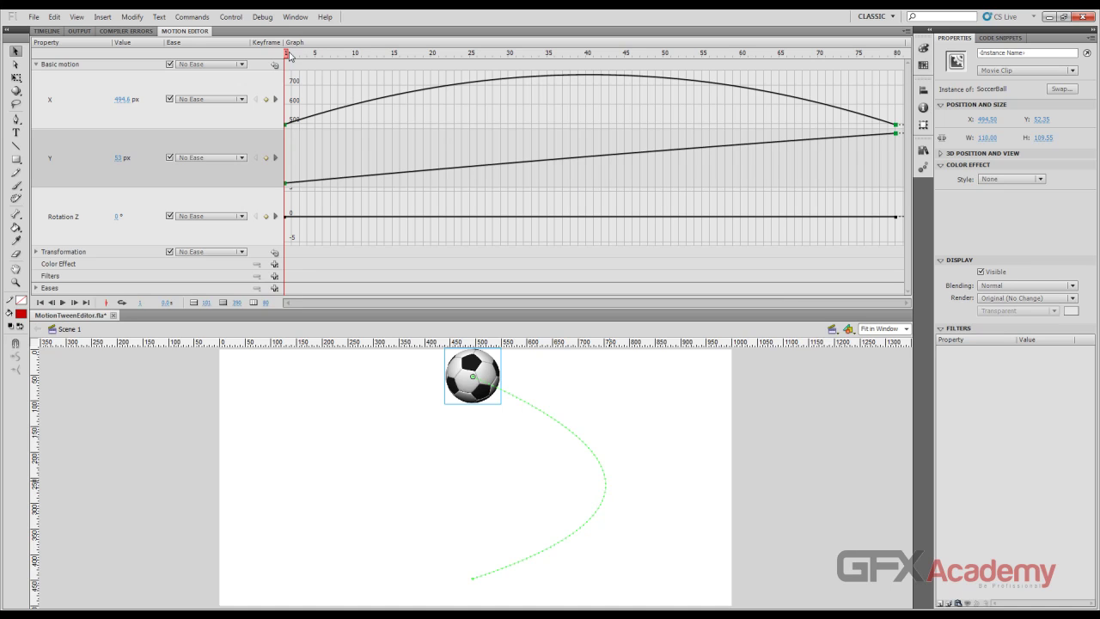
left_click_drag(288, 53, 857, 56)
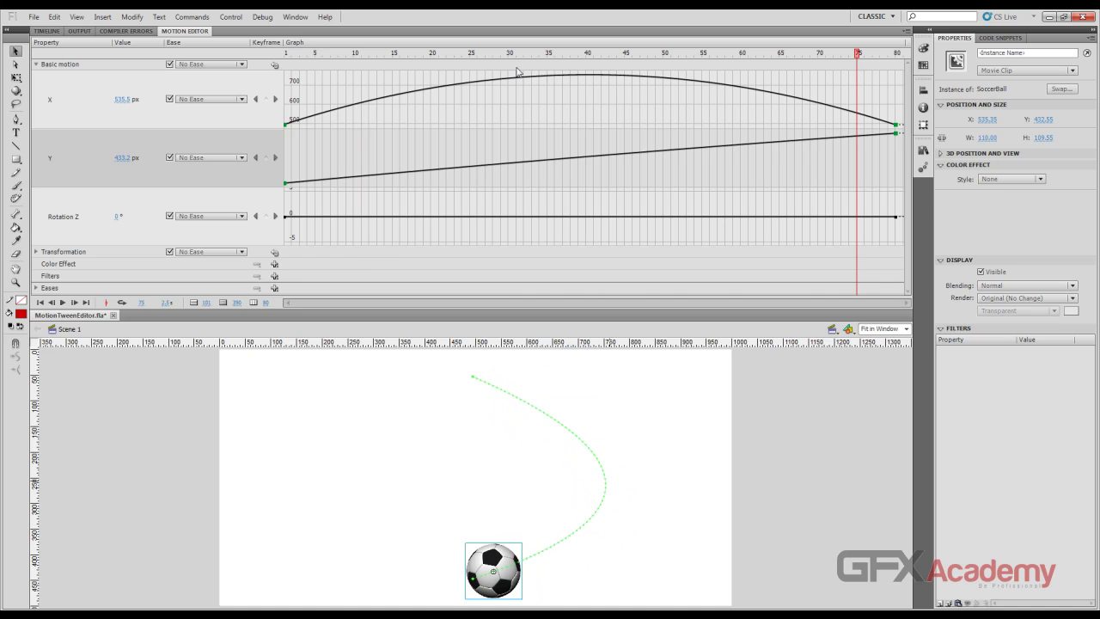
left_click_drag(543, 56, 369, 57)
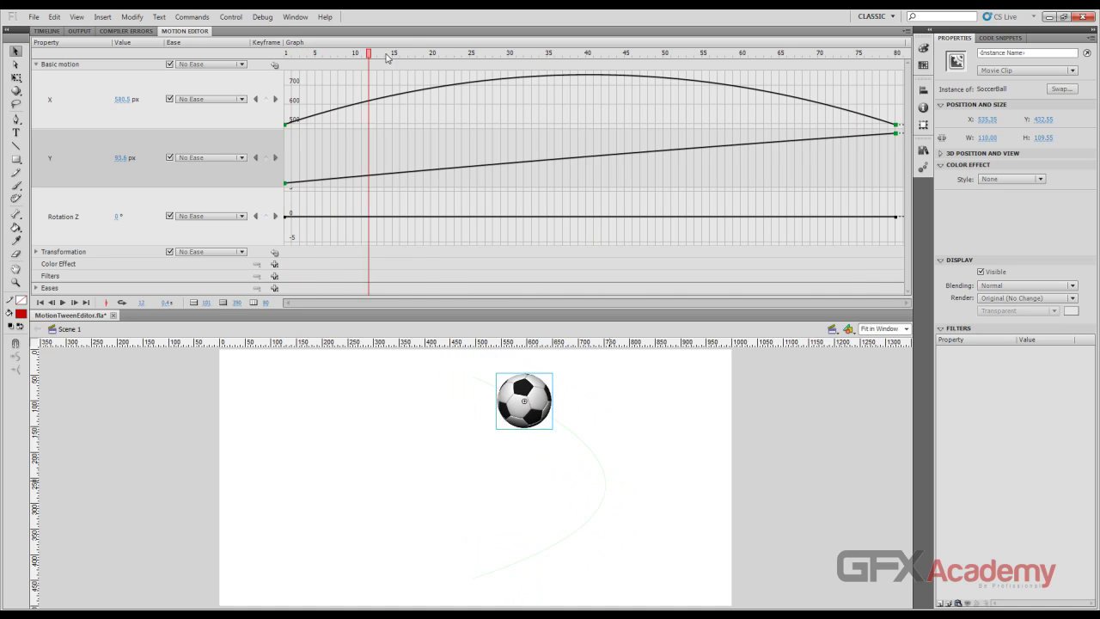
left_click(423, 55)
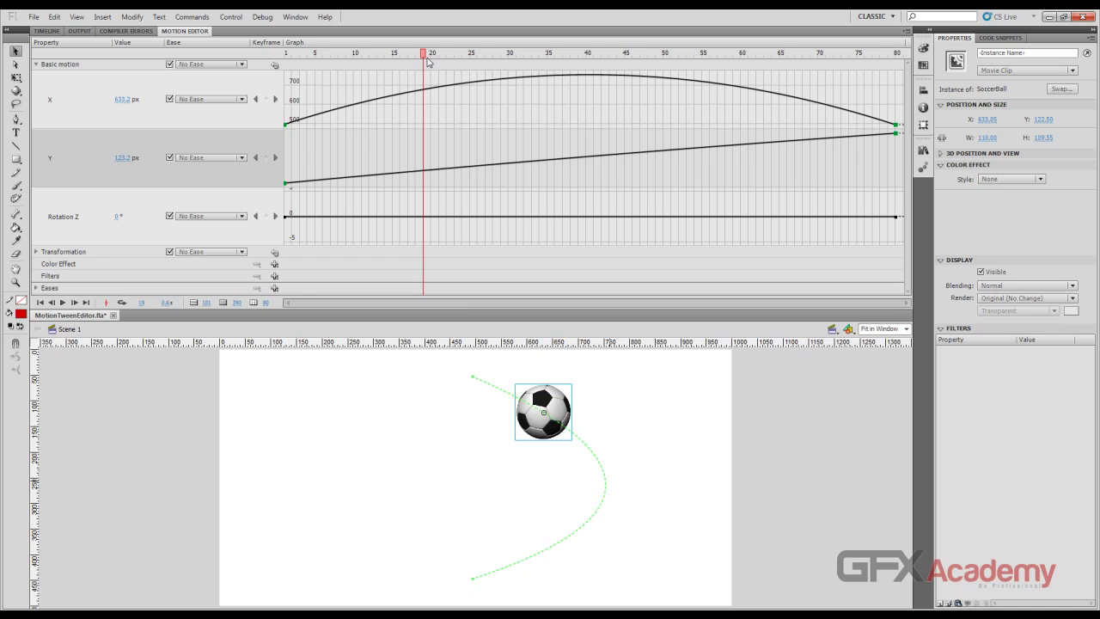
left_click_drag(426, 55, 275, 69)
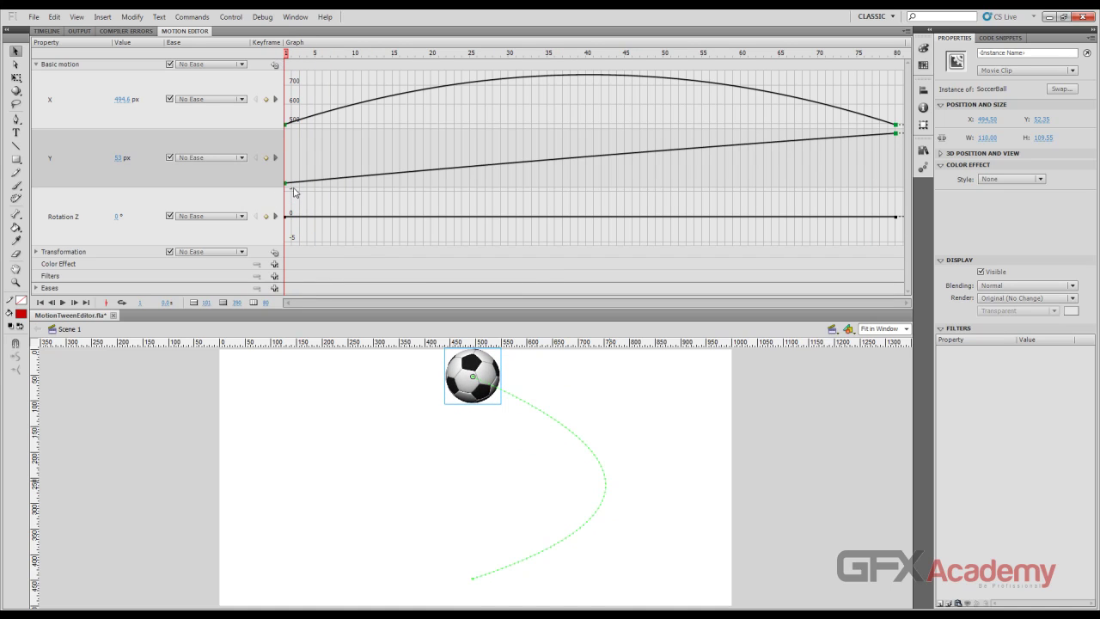
Expand the Y graph and raise its first keyframe to about 351 px
left_click(80, 176)
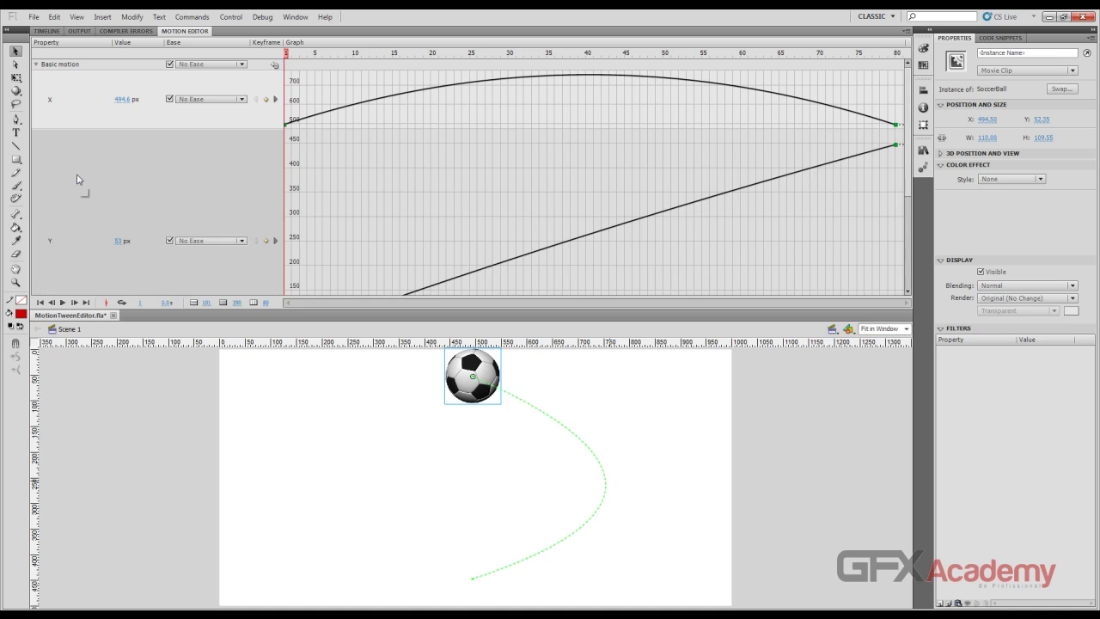
scroll(314, 236, "down", 3)
scroll(283, 198, "up", 1)
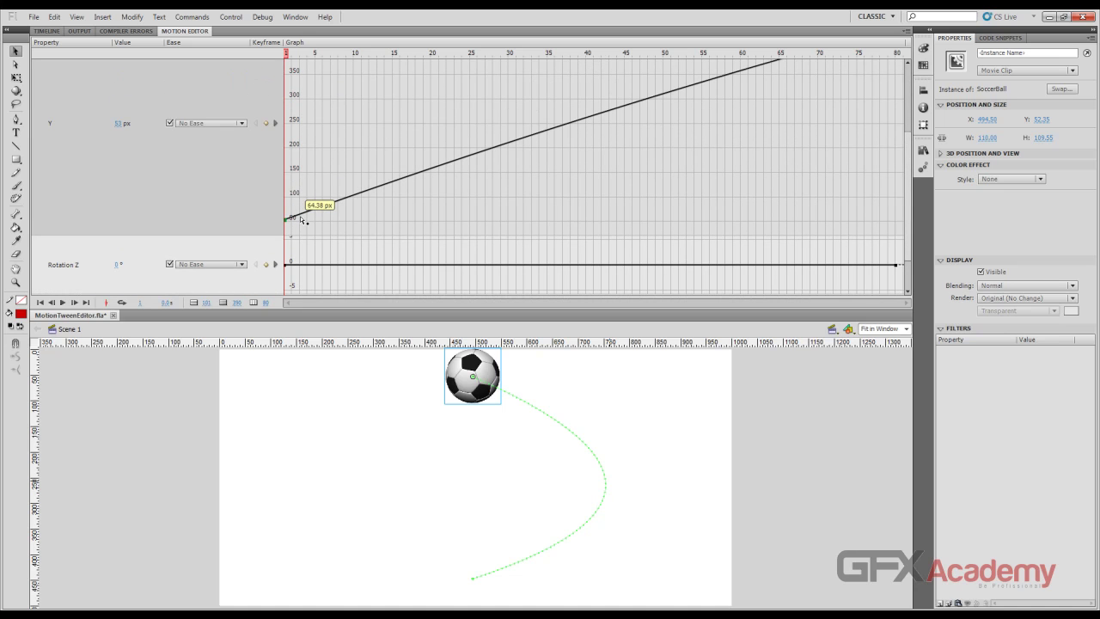
left_click_drag(286, 222, 287, 151)
left_click_drag(395, 157, 305, 80)
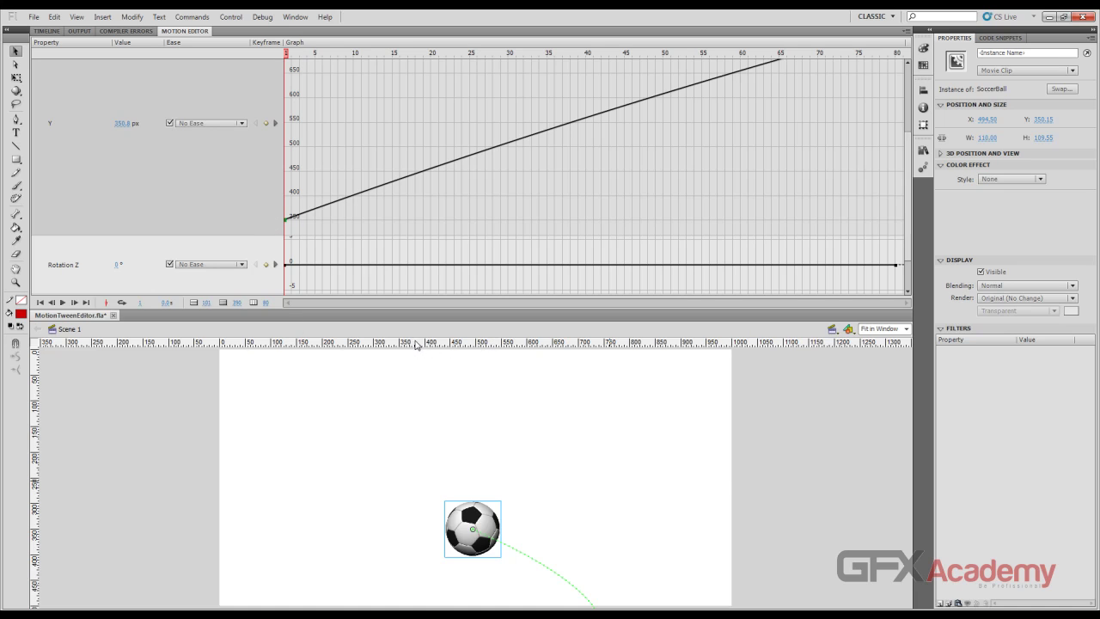
Place a horizontal and a vertical guide crossing at the ball's centre at frame 1
left_click_drag(417, 345, 376, 533)
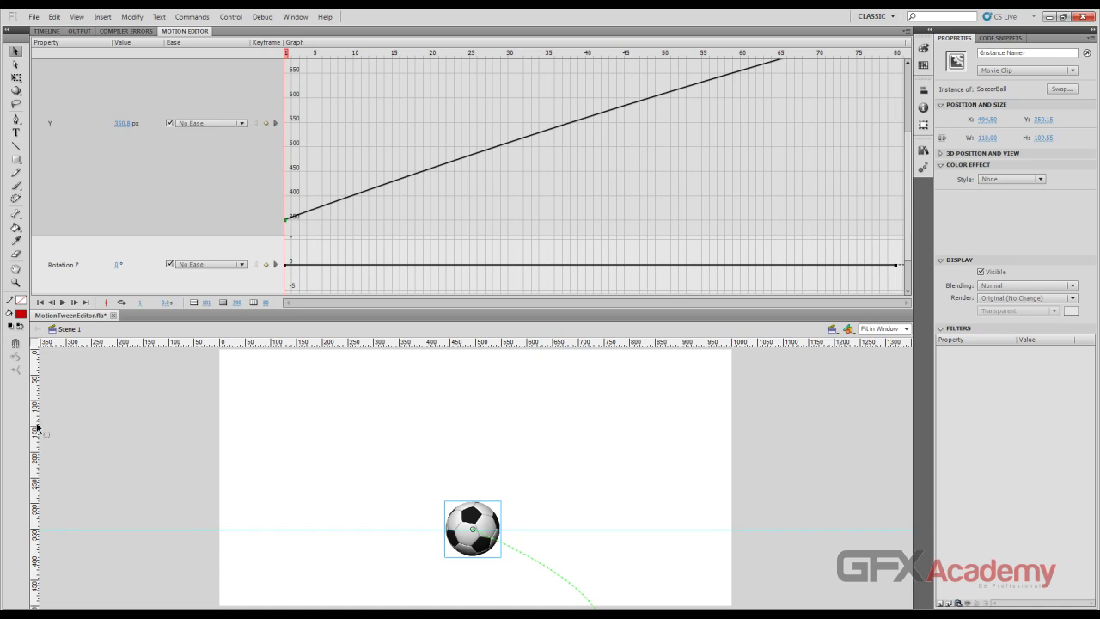
left_click_drag(37, 426, 474, 593)
scroll(769, 140, "up", 3)
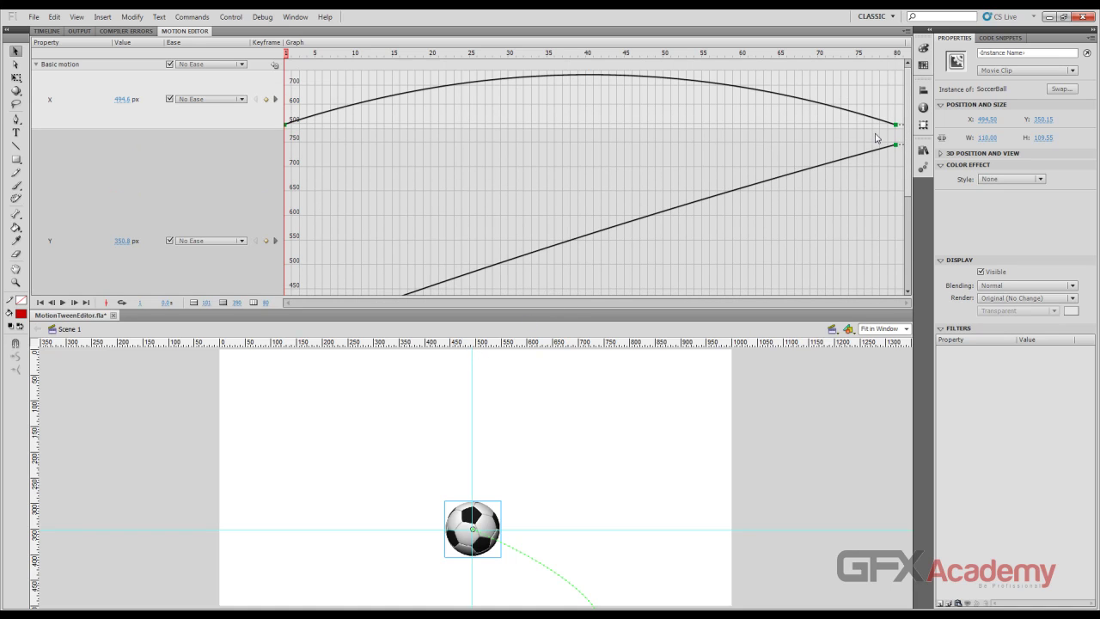
Lower the first keyframe of the Y graph to about 46 px
mouse_move(900, 130)
scroll(306, 252, "down", 3)
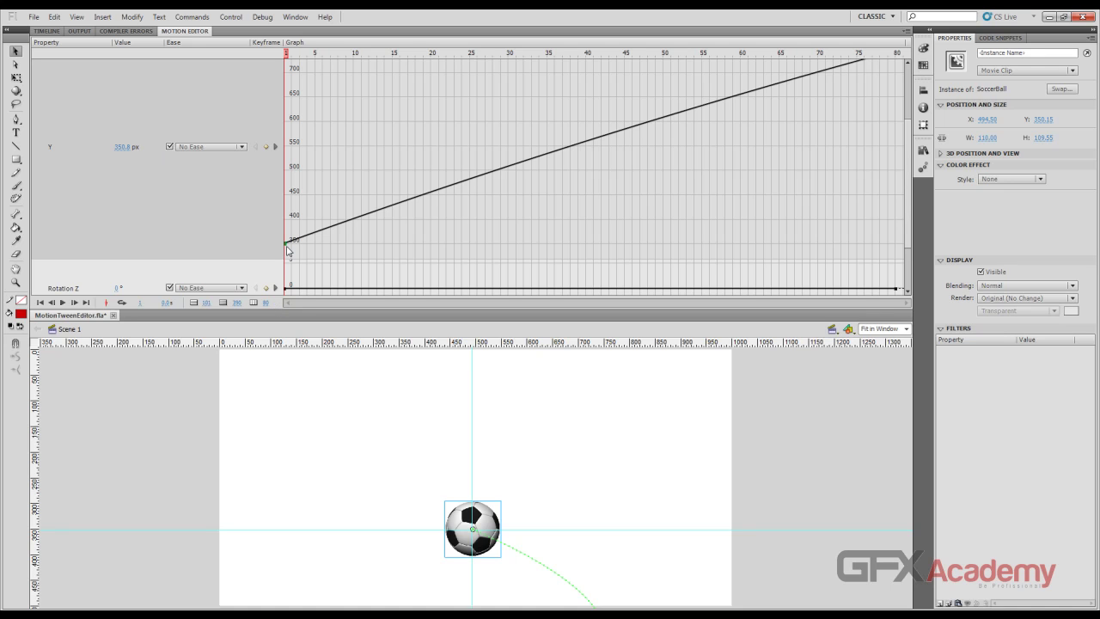
scroll(286, 247, "down", 3)
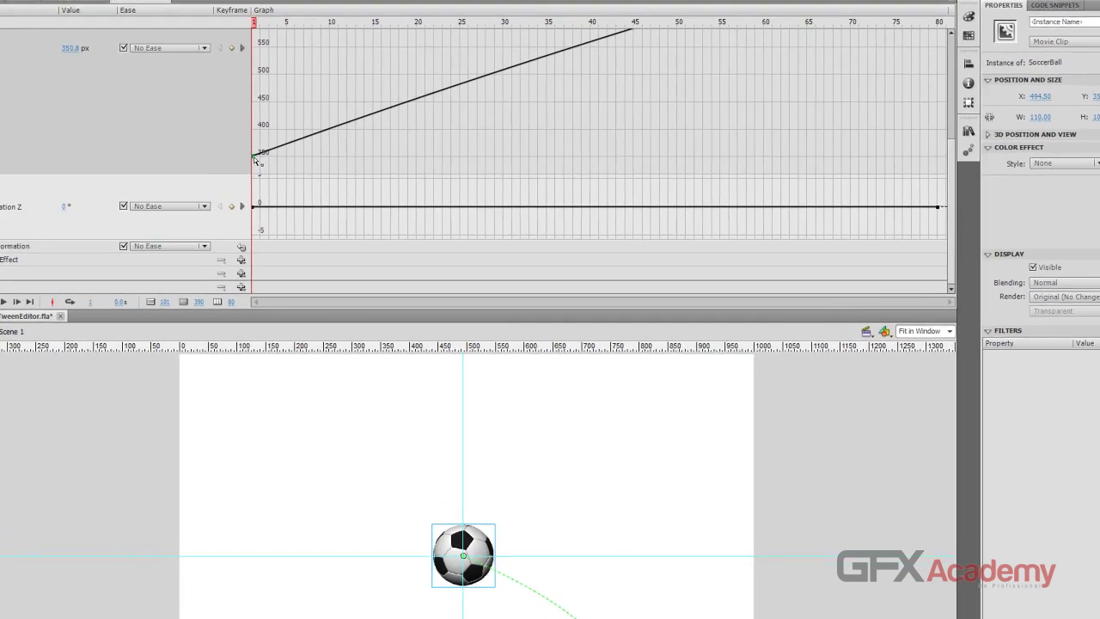
left_click_drag(287, 179, 288, 207)
left_click_drag(144, 152, 153, 123)
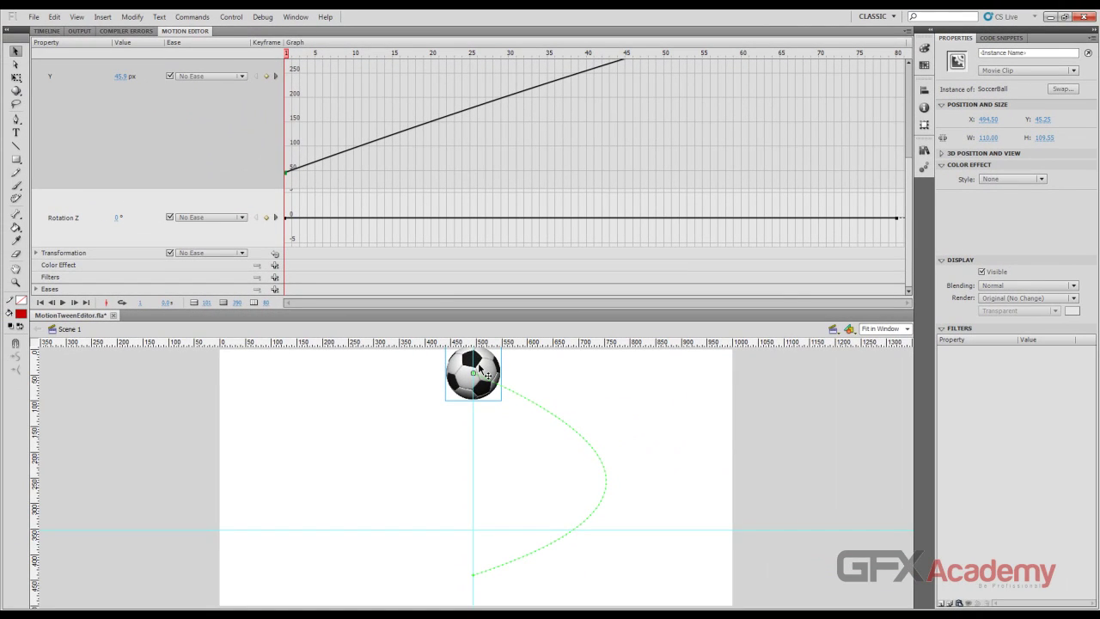
Add a keyframe on the Y graph at frame 20 and raise it to about 495 px
scroll(94, 132, "up", 3)
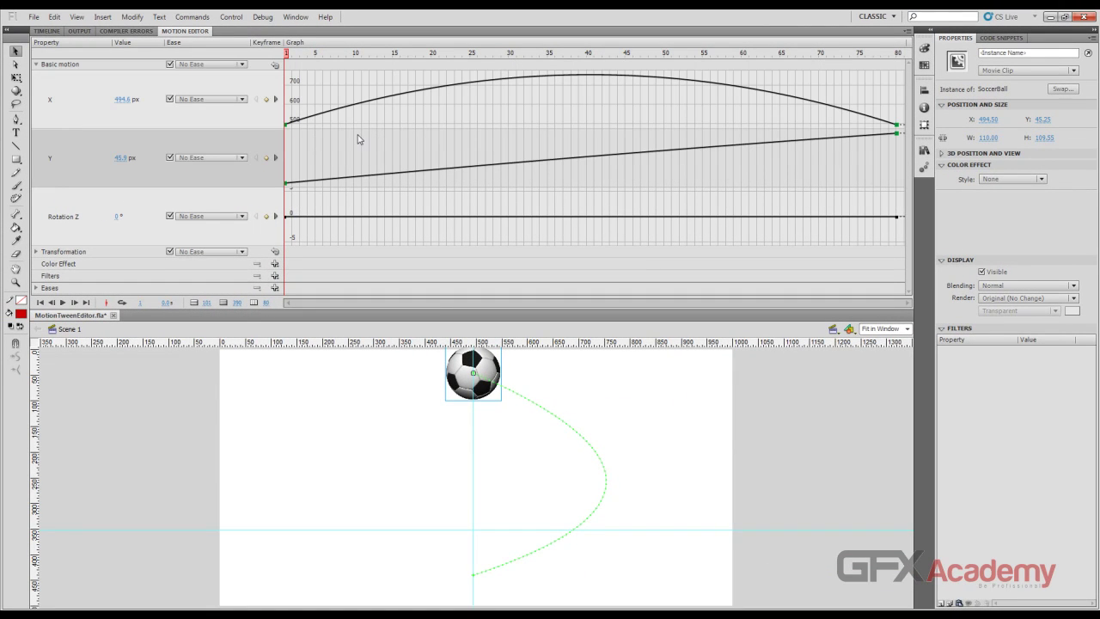
left_click_drag(287, 53, 432, 57)
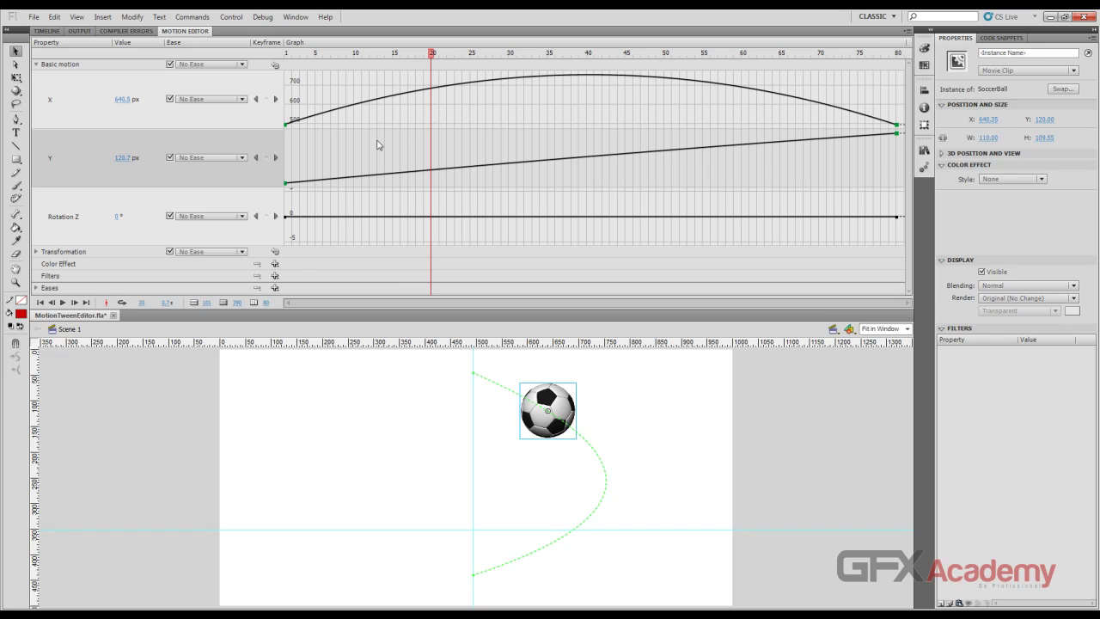
left_click(266, 160)
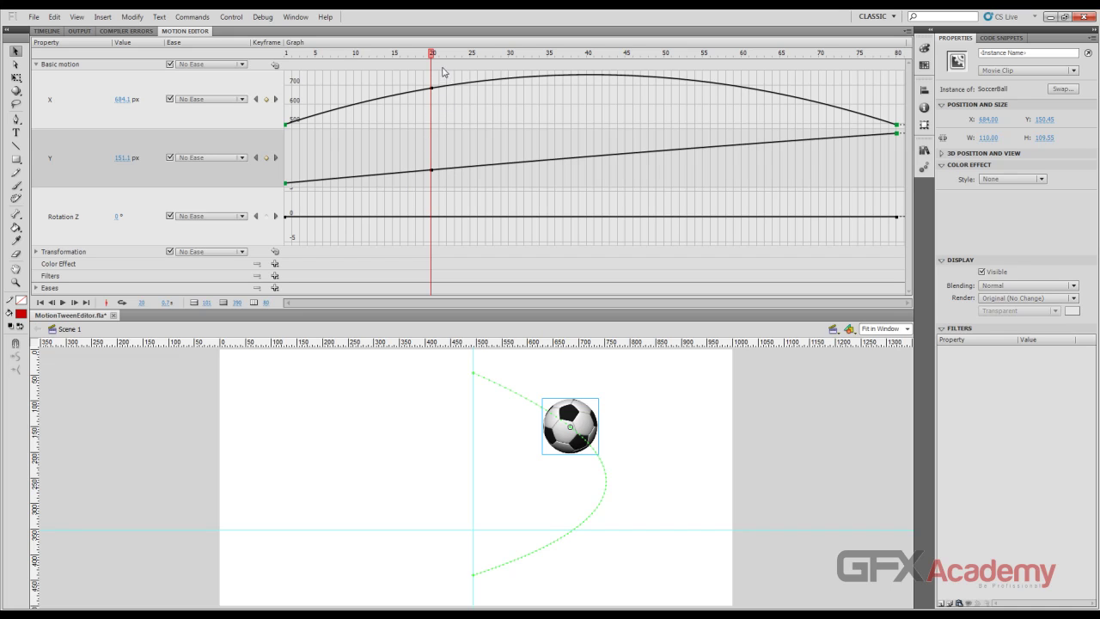
mouse_move(434, 57)
left_mouse_down()
mouse_move(446, 56)
mouse_move(432, 57)
left_mouse_up()
mouse_move(433, 172)
left_mouse_down()
mouse_move(461, 191)
mouse_move(501, 151)
mouse_move(537, 169)
mouse_move(547, 194)
mouse_move(555, 137)
mouse_move(556, 154)
mouse_move(550, 142)
mouse_move(537, 169)
mouse_move(518, 151)
mouse_move(432, 157)
left_mouse_up()
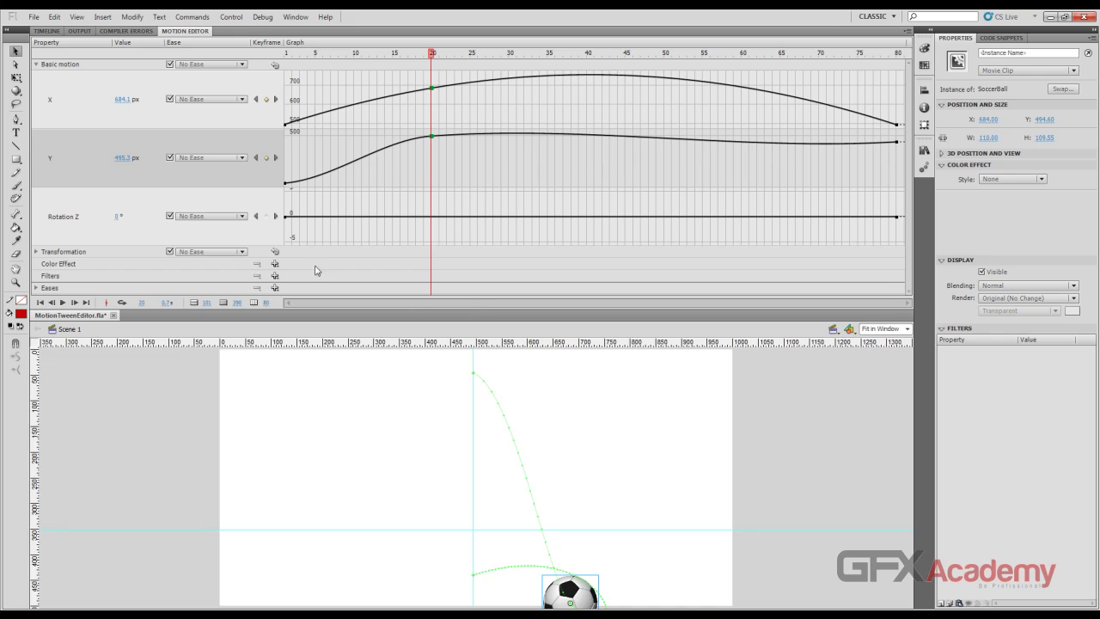
Preview the drop between frames 1 and 20, and move both guides to cross at the ball's centre at frame 20
left_click_drag(401, 55, 293, 62)
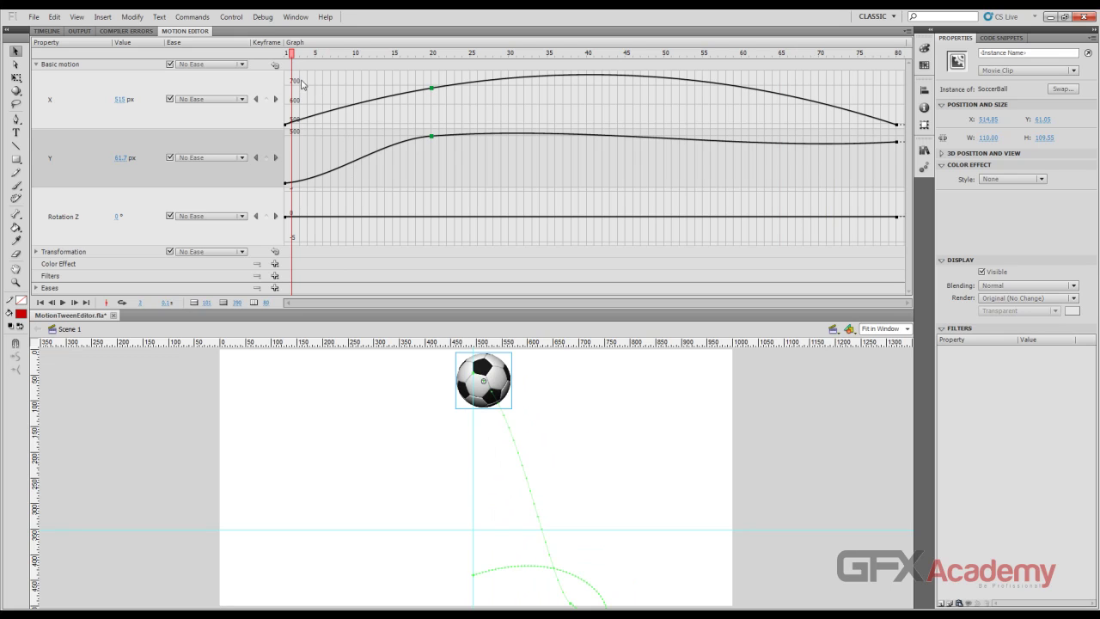
mouse_move(296, 58)
left_mouse_down()
mouse_move(841, 54)
mouse_move(289, 55)
mouse_move(303, 60)
left_mouse_up()
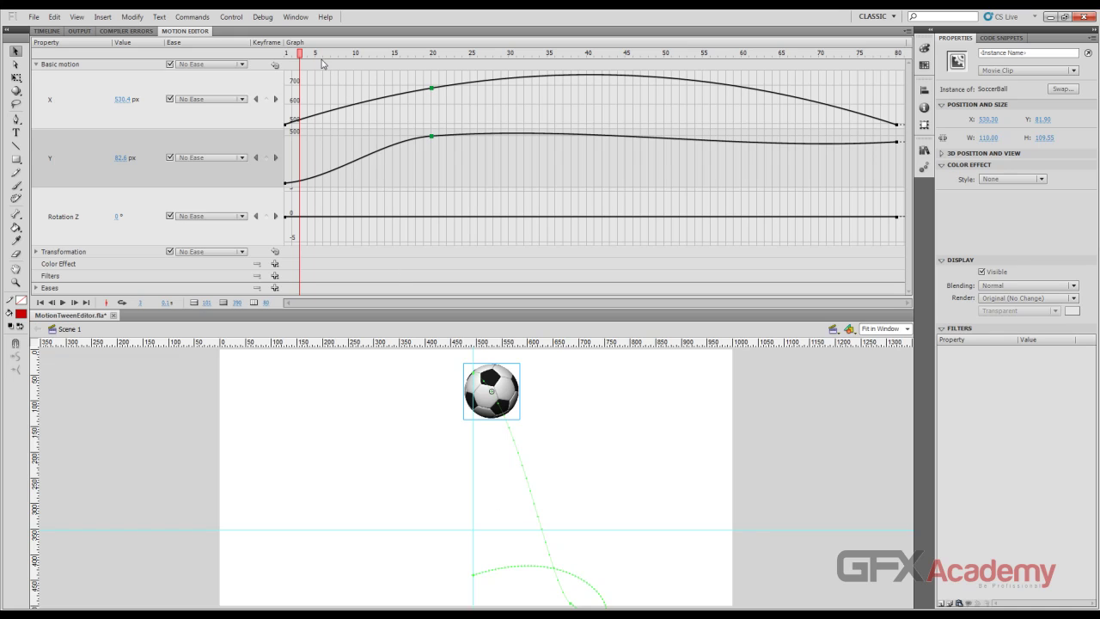
left_click_drag(301, 56, 281, 60)
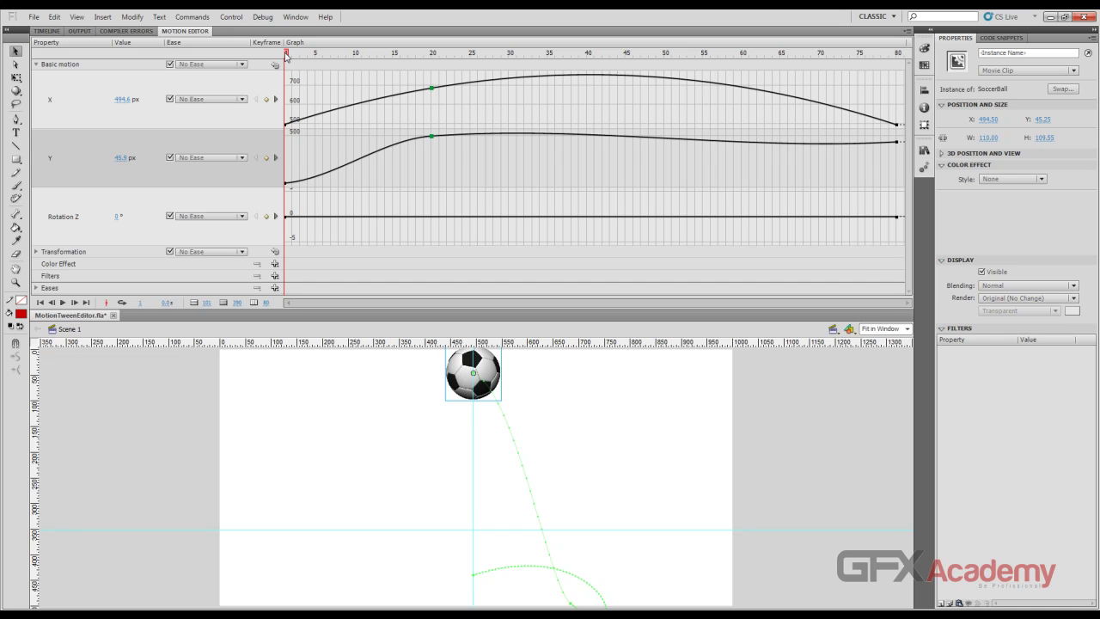
left_click_drag(287, 55, 432, 67)
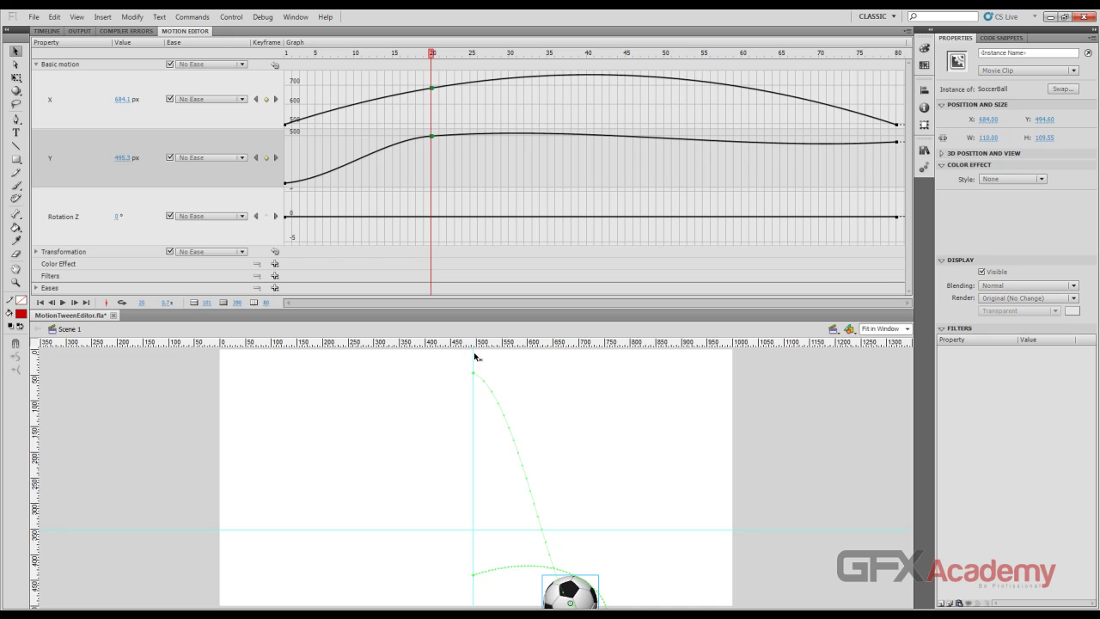
mouse_move(438, 140)
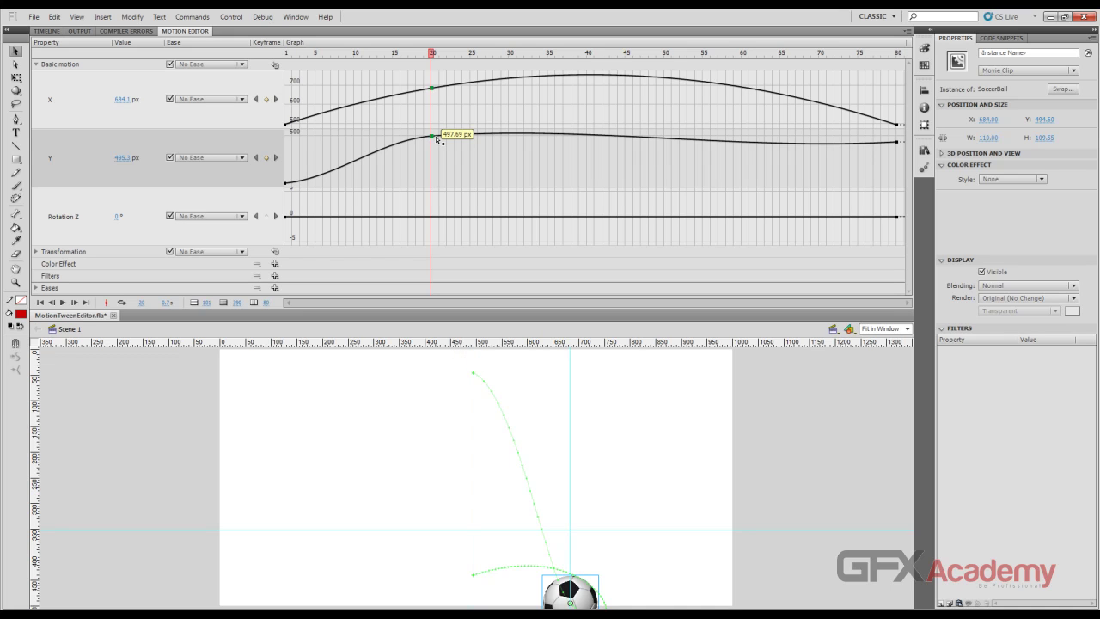
left_click(435, 136)
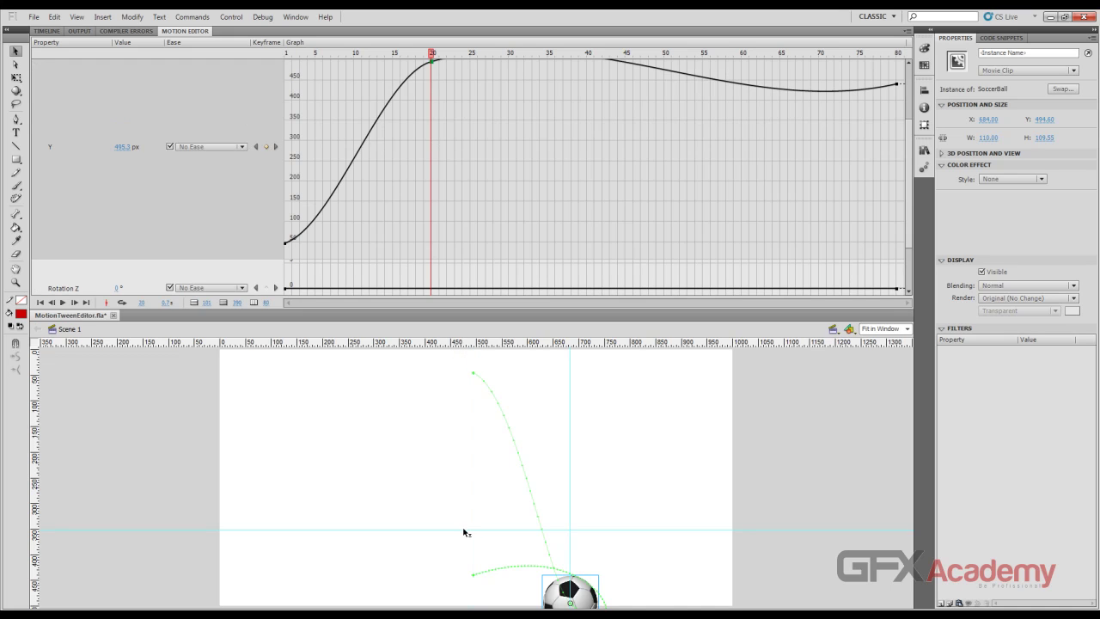
left_click_drag(464, 529, 456, 607)
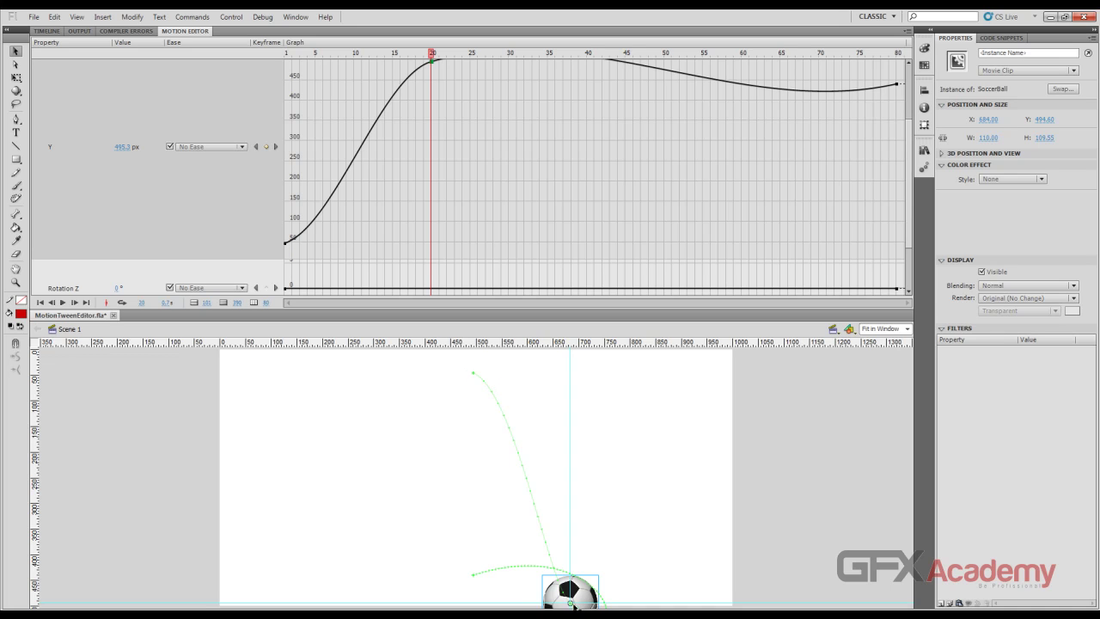
Lower the X keyframe at frame 20 and remove that keyframe from the ball's tween
scroll(502, 283, "up", 3)
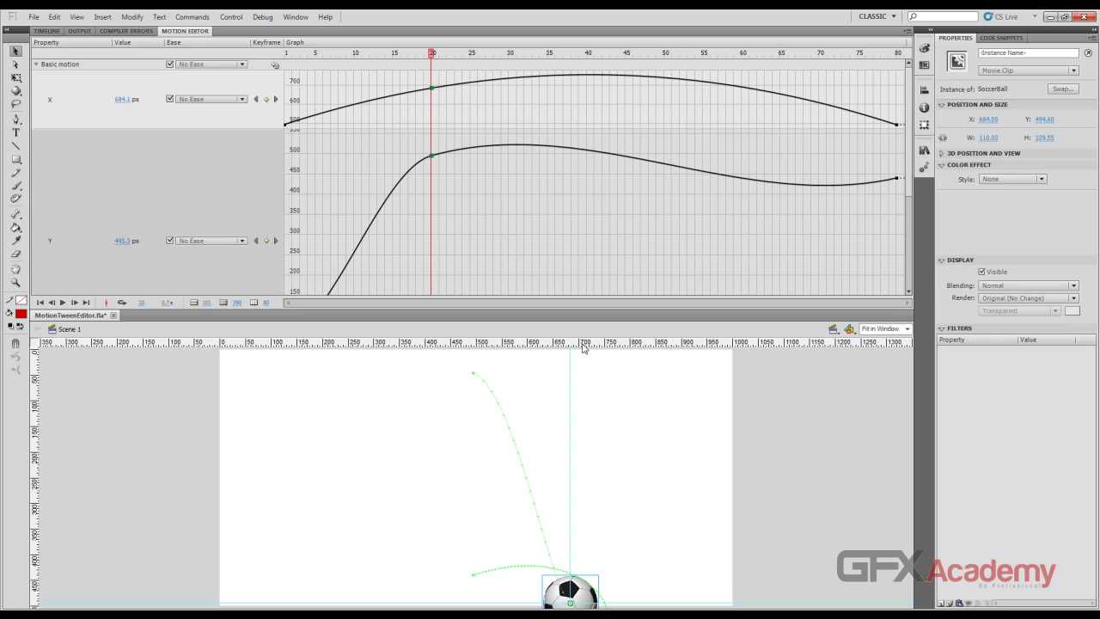
left_click_drag(432, 89, 432, 109)
right_click(433, 110)
left_click(442, 116)
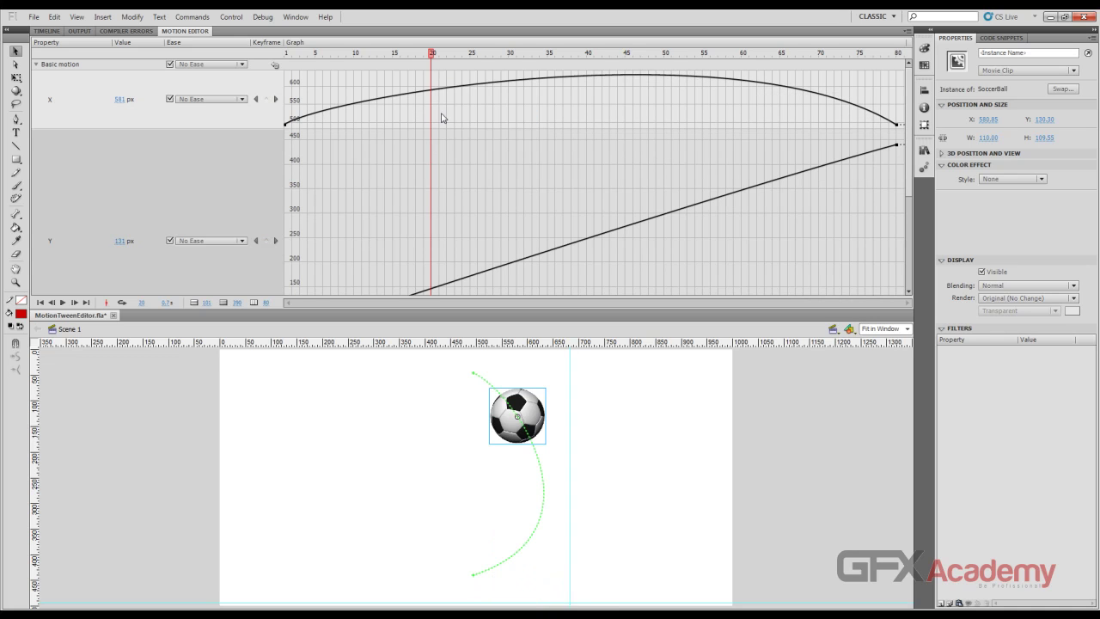
scroll(445, 177, "down", 3)
scroll(444, 177, "up", 2)
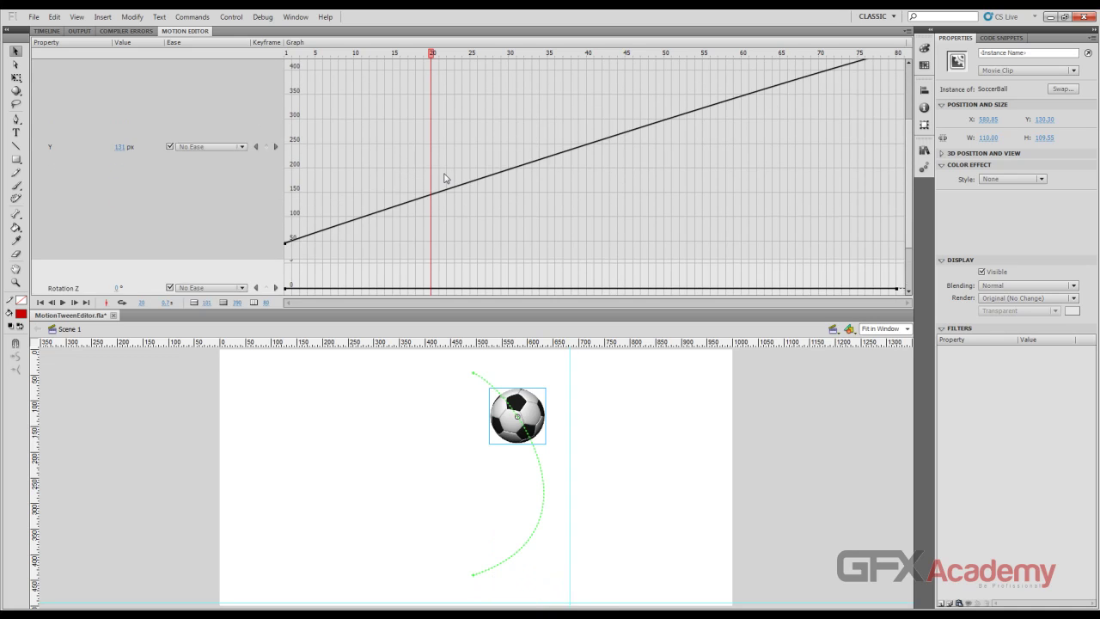
scroll(445, 177, "down", 1)
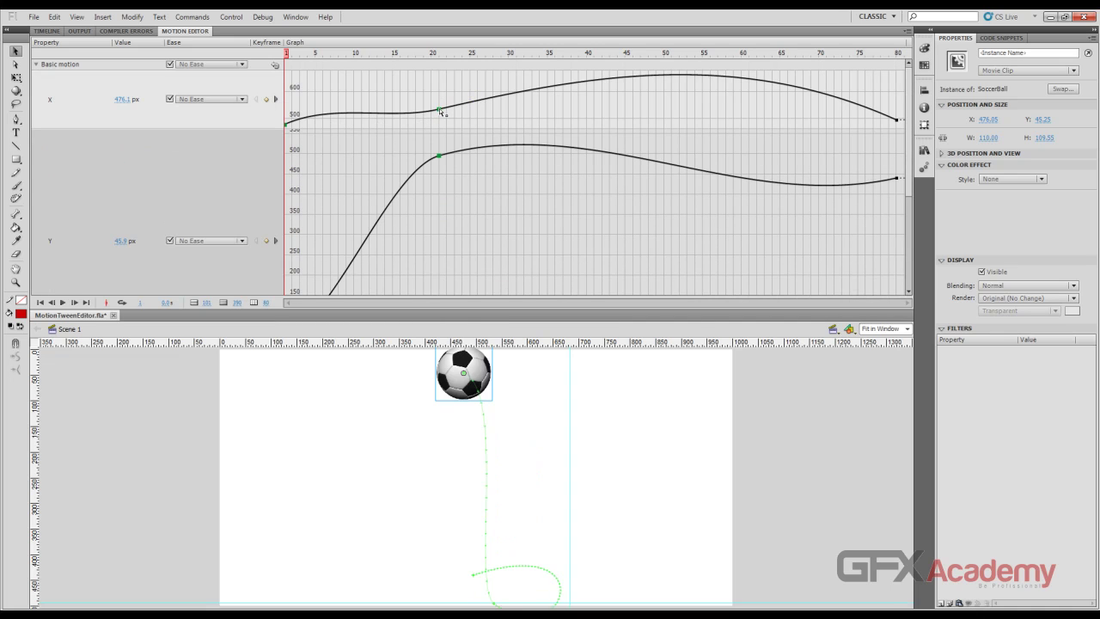
Apply the Linear right option to the X graph's keyframe at frame 21
right_click(440, 110)
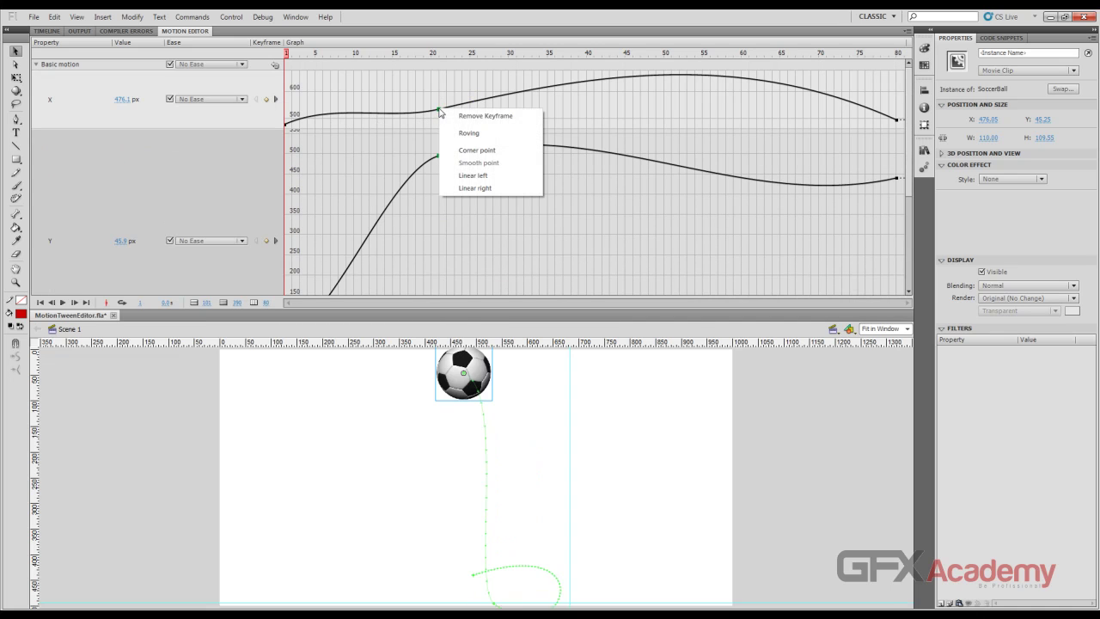
left_click(473, 189)
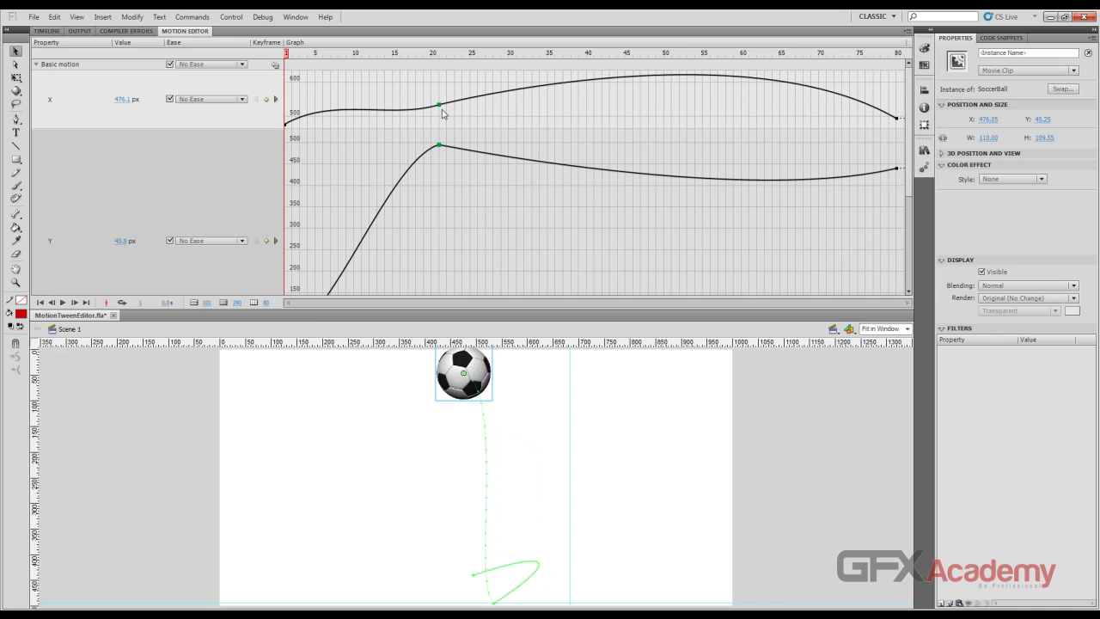
Place the middle X keyframe at frame 20 with a value of about 514 px
left_click_drag(439, 105, 434, 84)
right_click(328, 102)
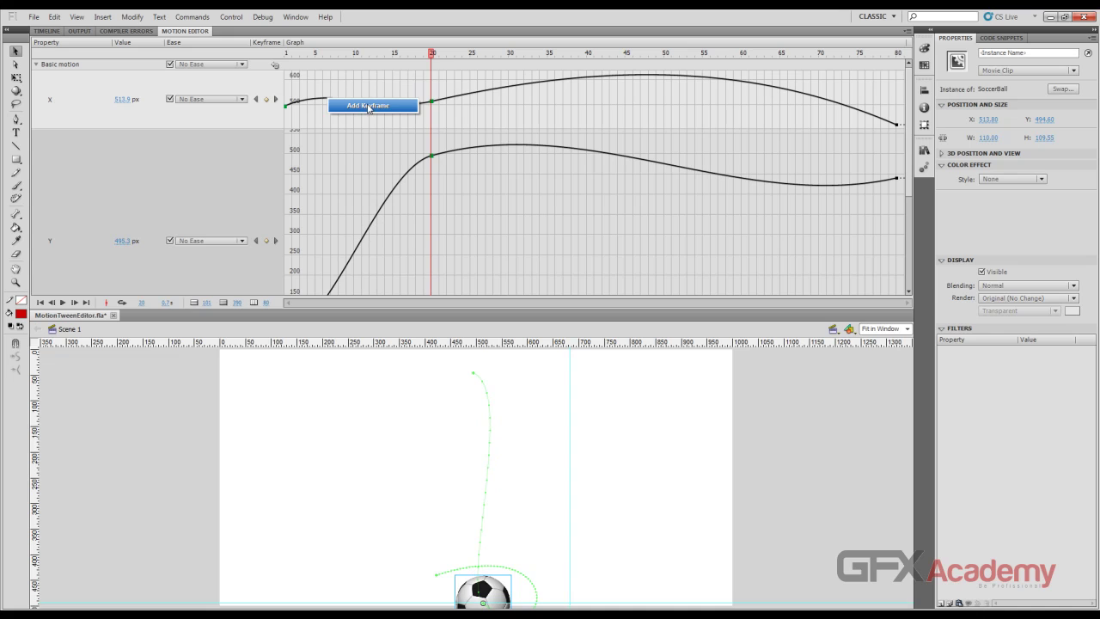
left_click(582, 83)
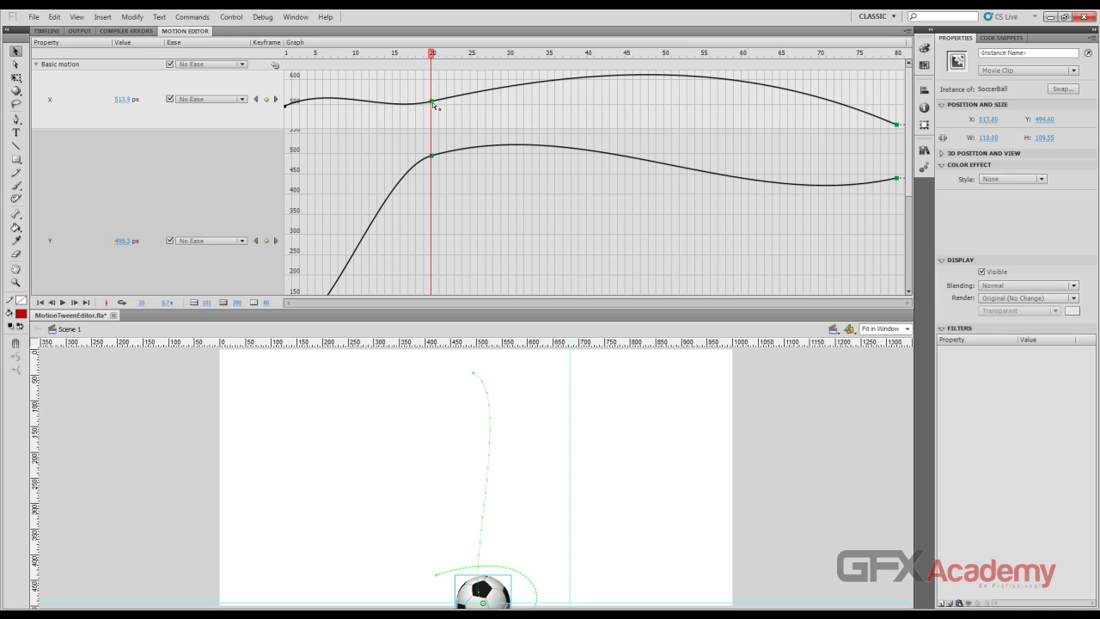
Try the Roving option on the X graph's keyframe at frame 20, and undo it
right_click(434, 104)
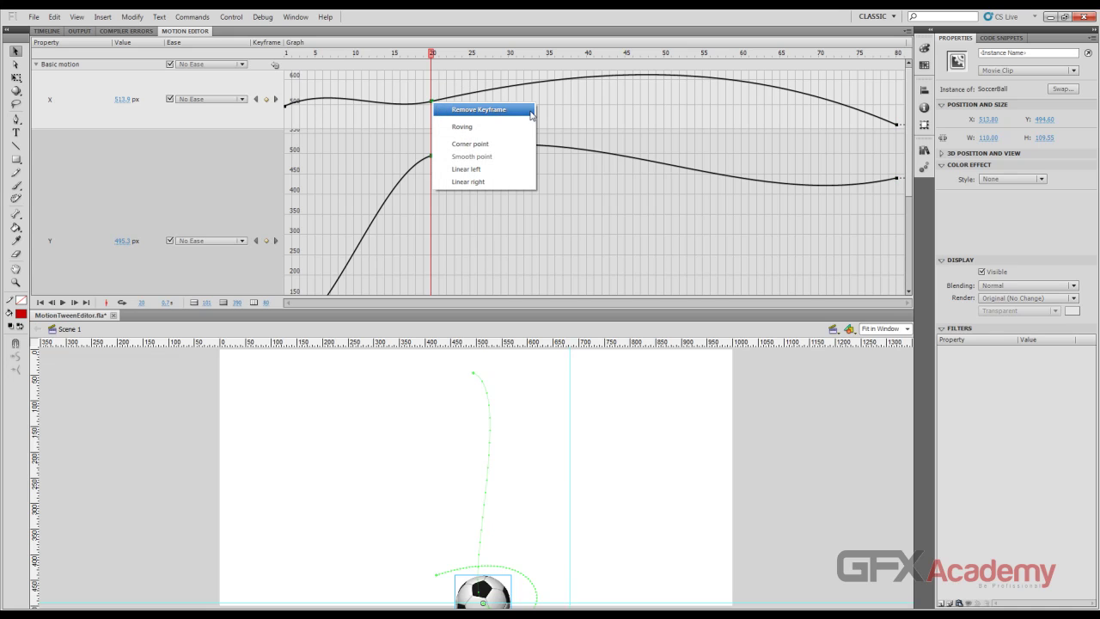
left_click(495, 127)
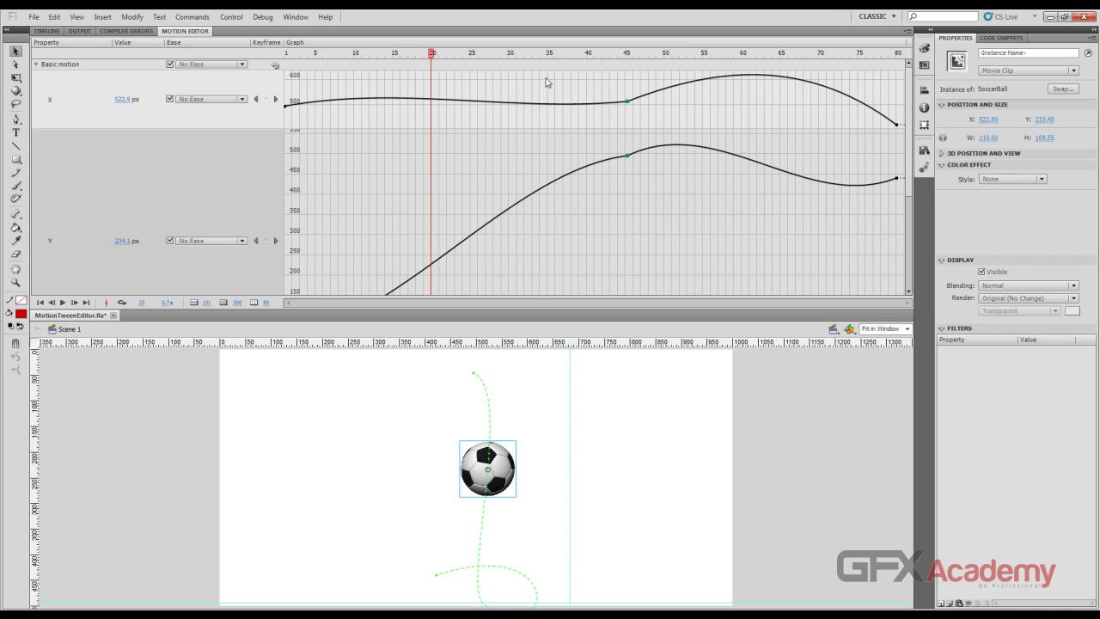
key("ctrl+z")
Turn the X graph's keyframe at frame 20 into a corner point, and switch it back to a smooth point
right_click(432, 103)
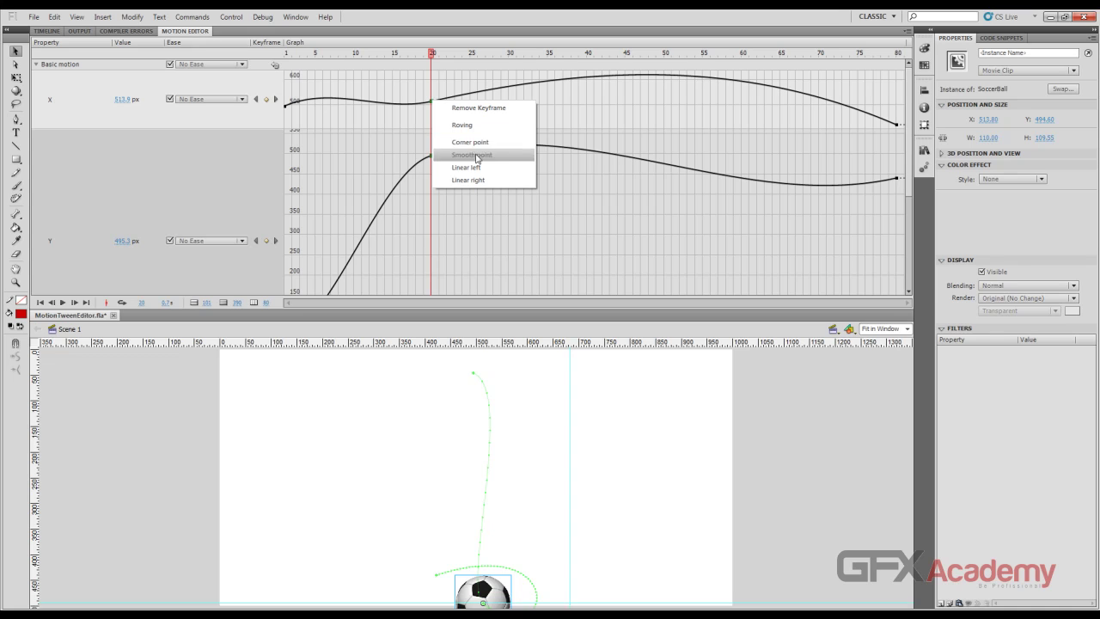
left_click(494, 144)
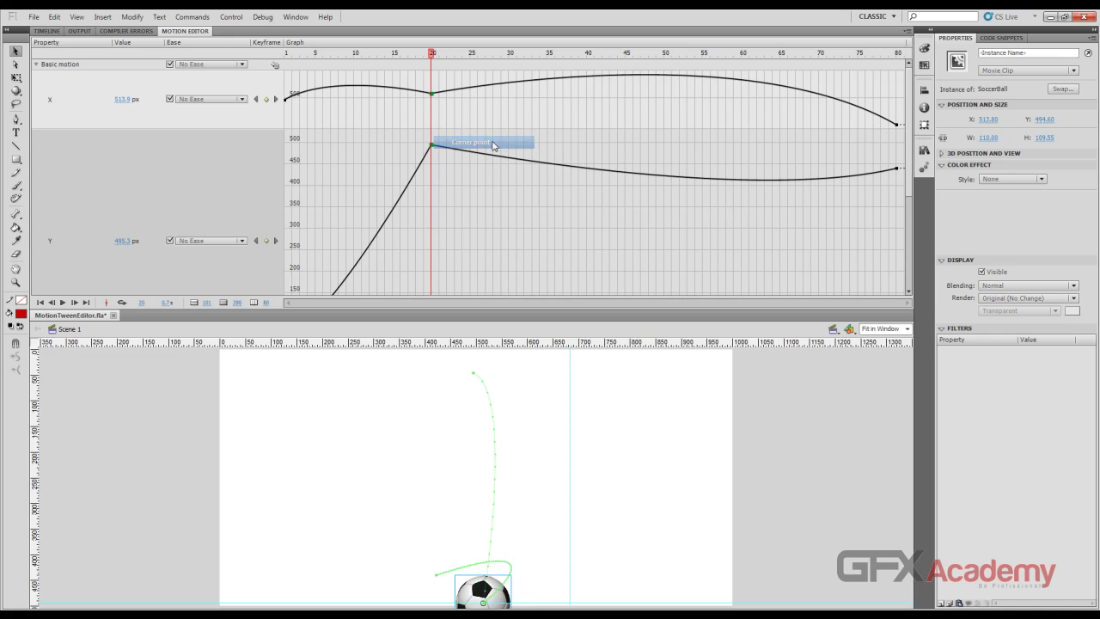
left_click(432, 144, "alt")
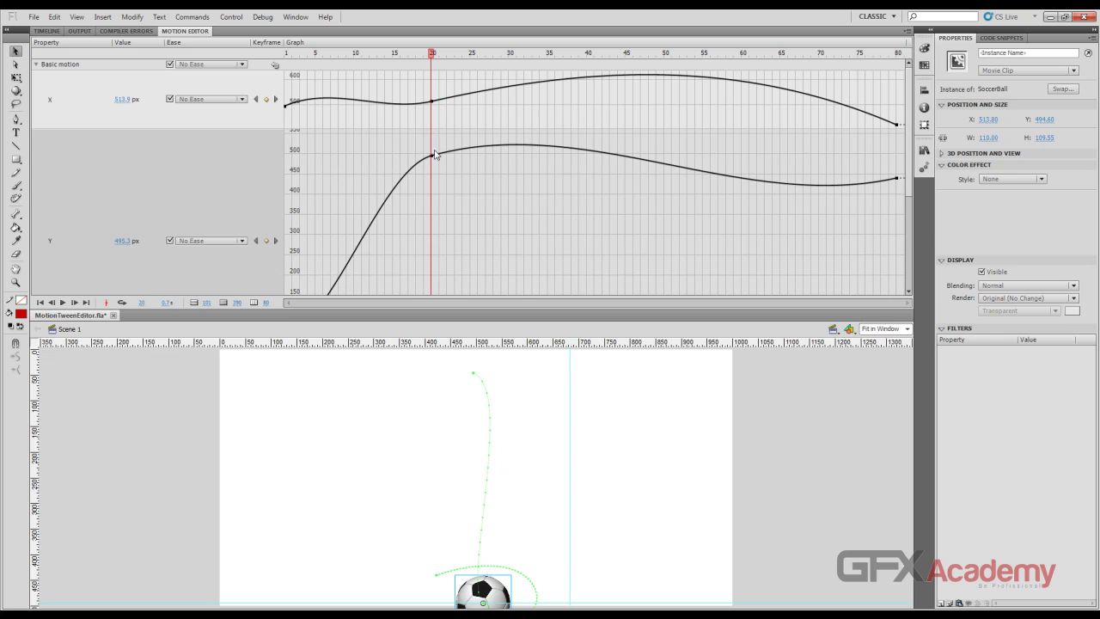
Apply the Corner point option to the Y keyframe at frame 20, and toggle it repeatedly between smooth and corner
right_click(434, 158)
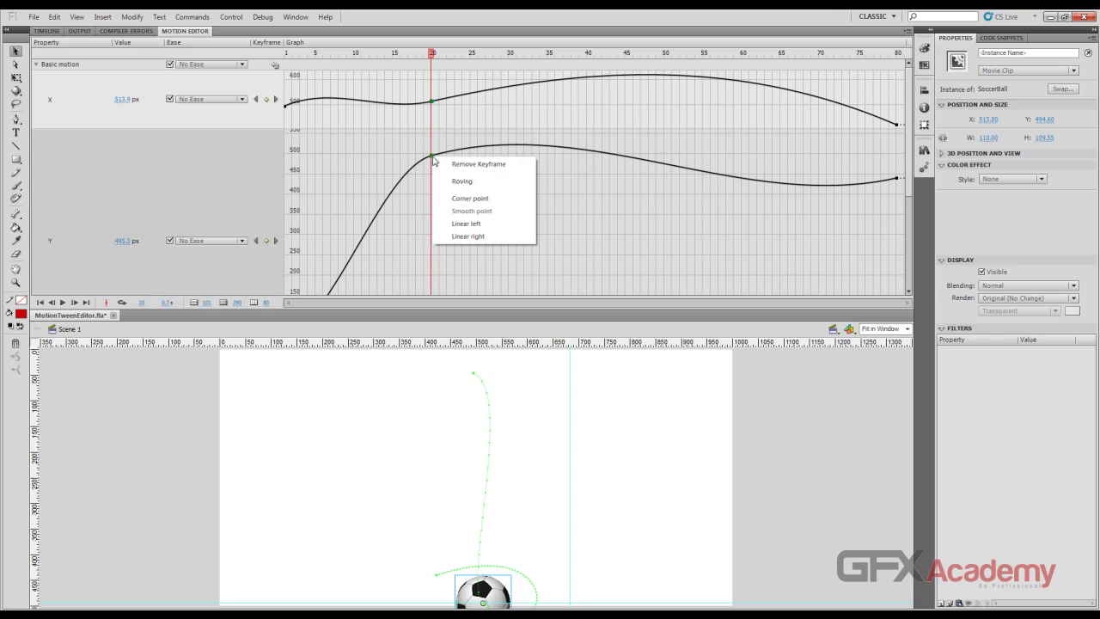
left_click(489, 203)
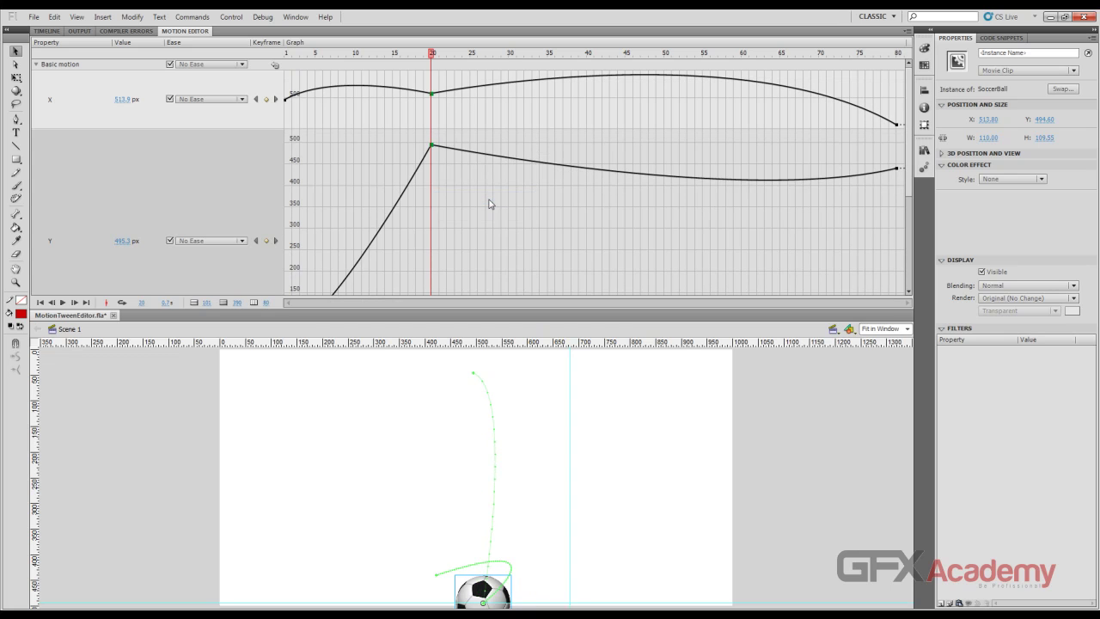
left_click(434, 147, "alt")
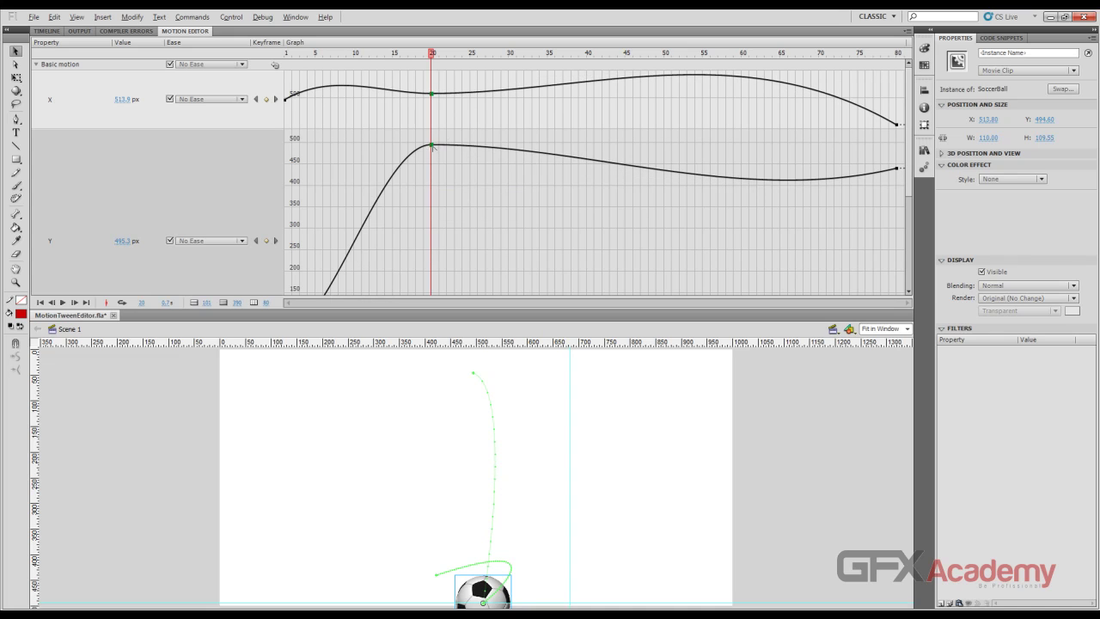
left_click(432, 146, "alt")
left_click(432, 146, "alt")
left_click(433, 145, "alt")
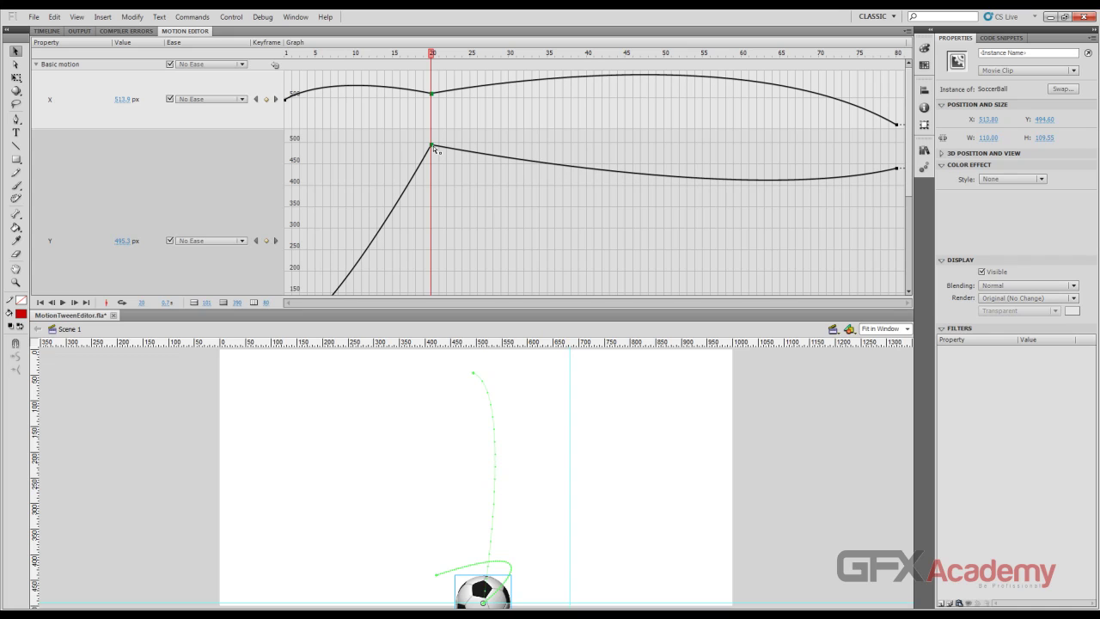
left_click(432, 145, "alt")
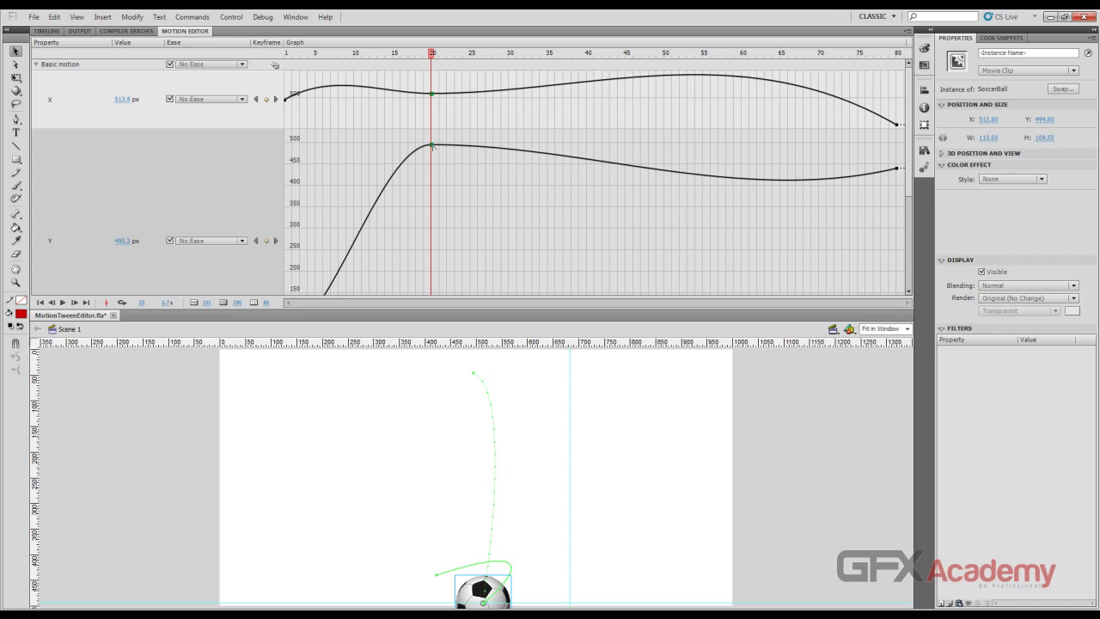
left_click(432, 145, "alt")
left_click(433, 145, "alt")
left_click(433, 145, "alt")
left_click(432, 145, "alt")
left_click(432, 146, "alt")
left_click(432, 145, "alt")
left_click(432, 145, "alt")
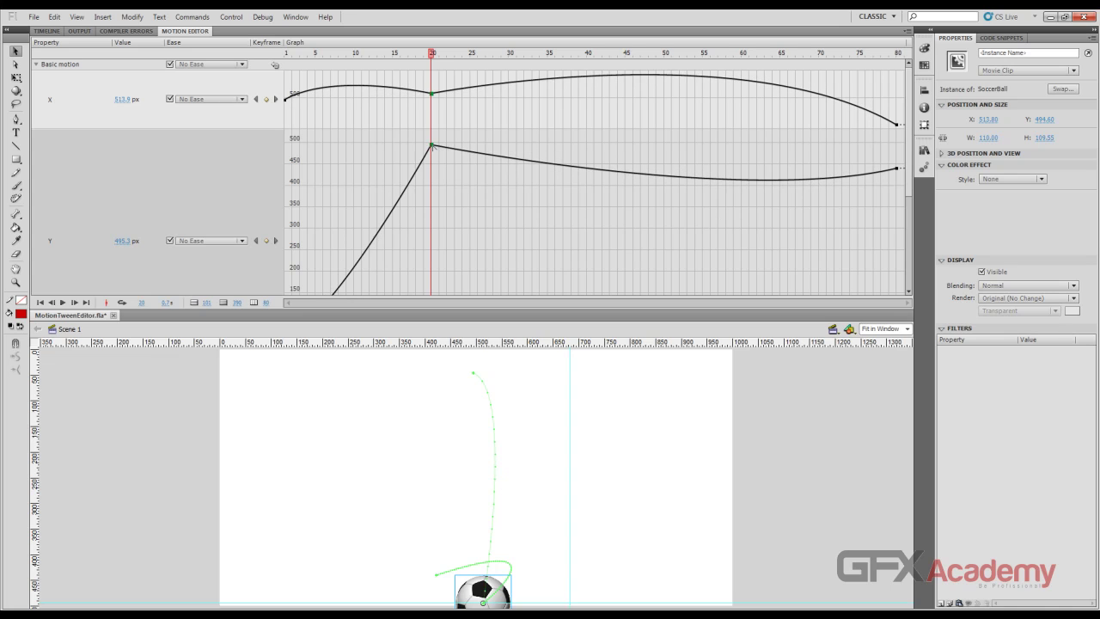
left_click(433, 146, "alt")
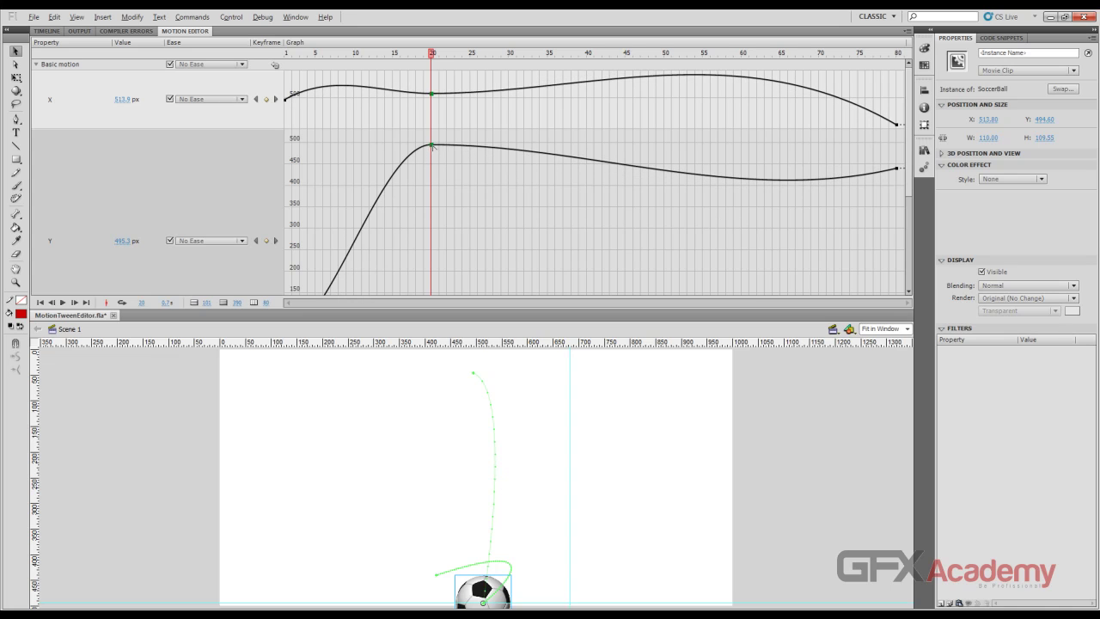
Switch the Y keyframe at frame 20 back to a corner point and move it to frame 12 at about 497 px
left_click(432, 145, "alt")
left_click_drag(433, 147, 374, 148)
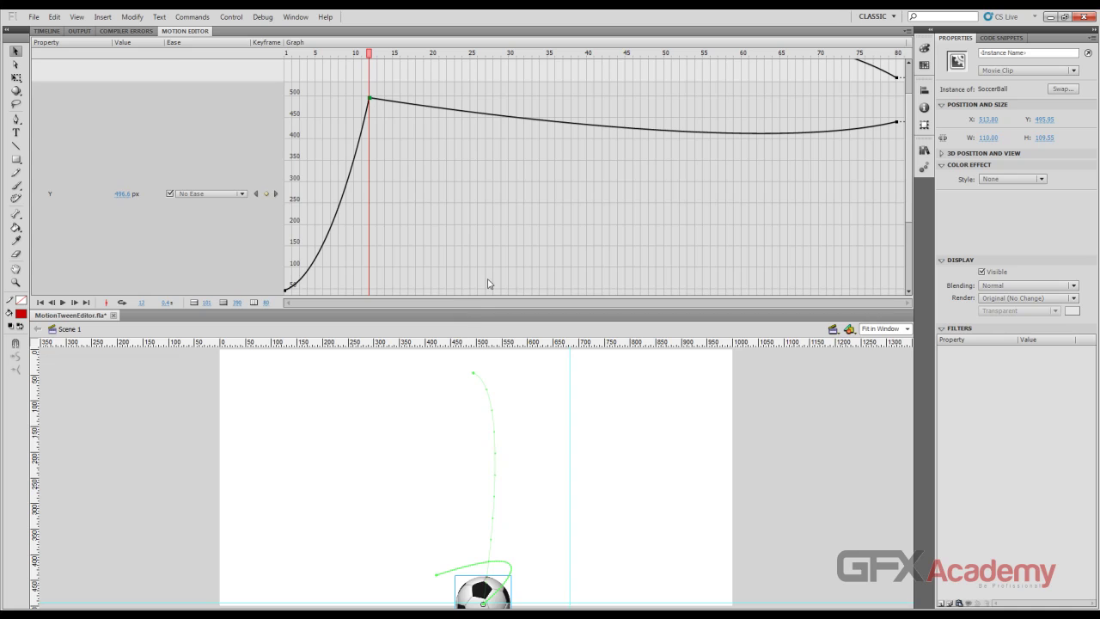
scroll(488, 284, "up", 2)
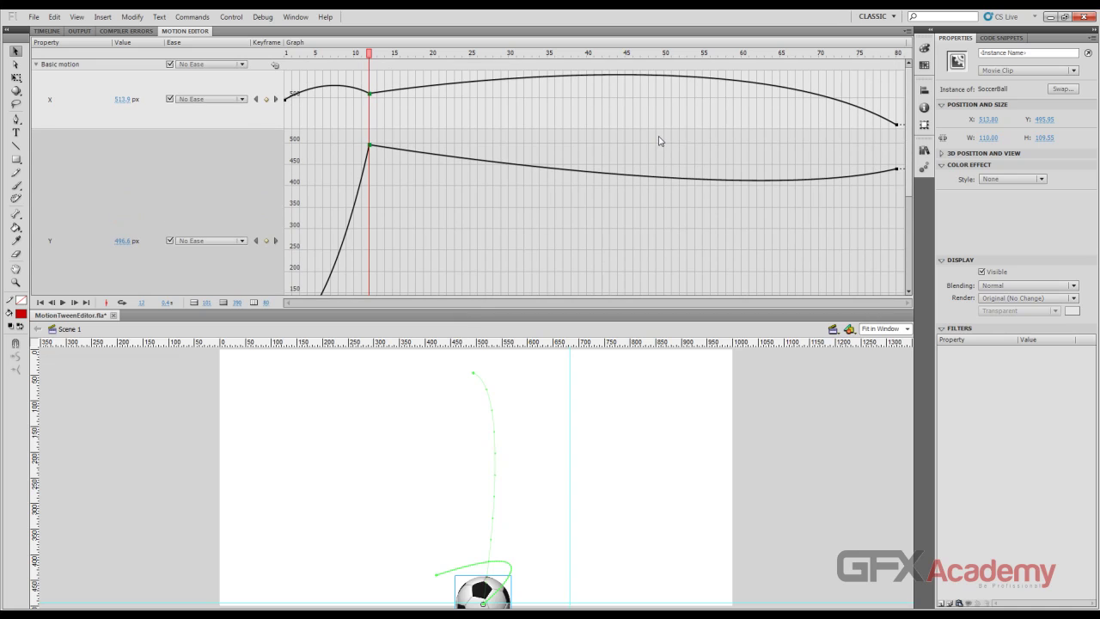
Add a Y keyframe at frame 46, make it a smooth point, and lower it to about 186 px
left_click(637, 179)
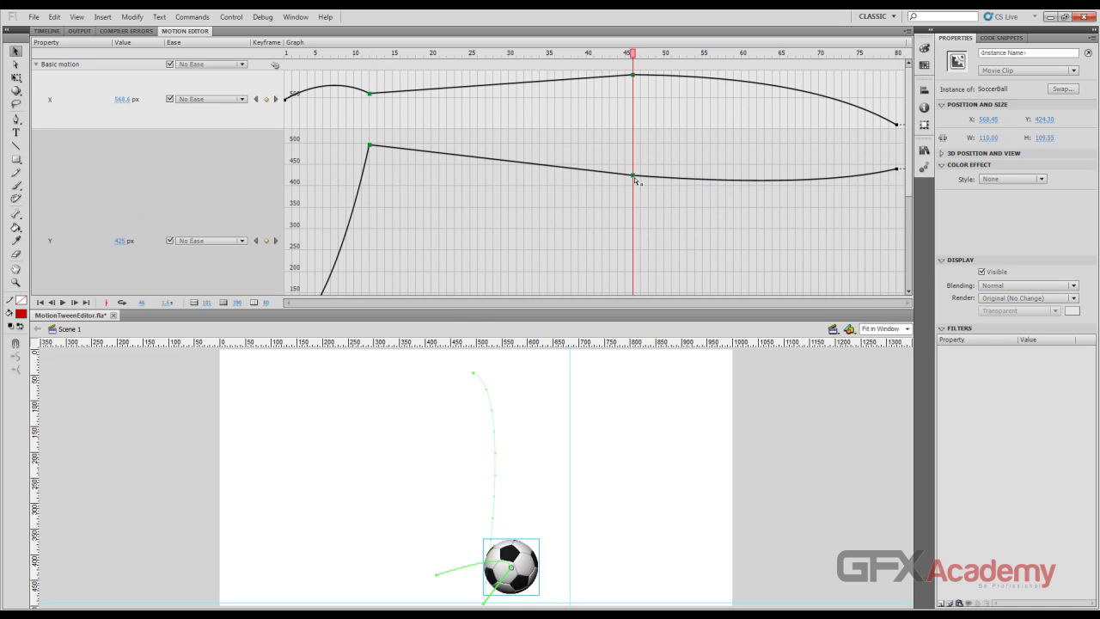
mouse_move(636, 179)
left_mouse_down()
mouse_move(636, 216)
mouse_move(637, 178)
left_mouse_up()
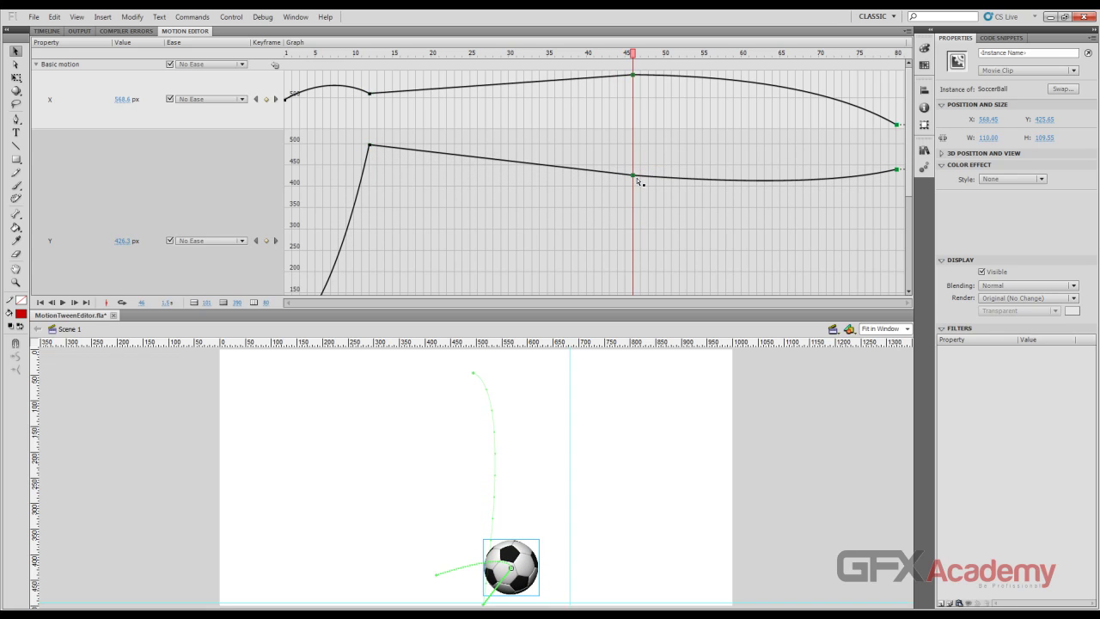
right_click(636, 180)
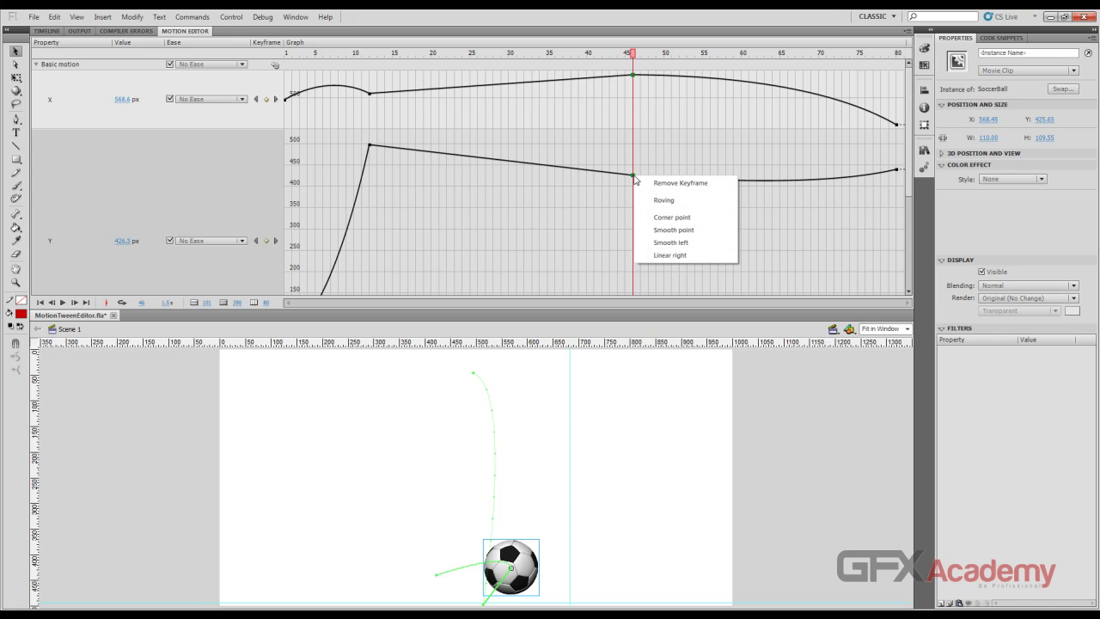
left_click(643, 229)
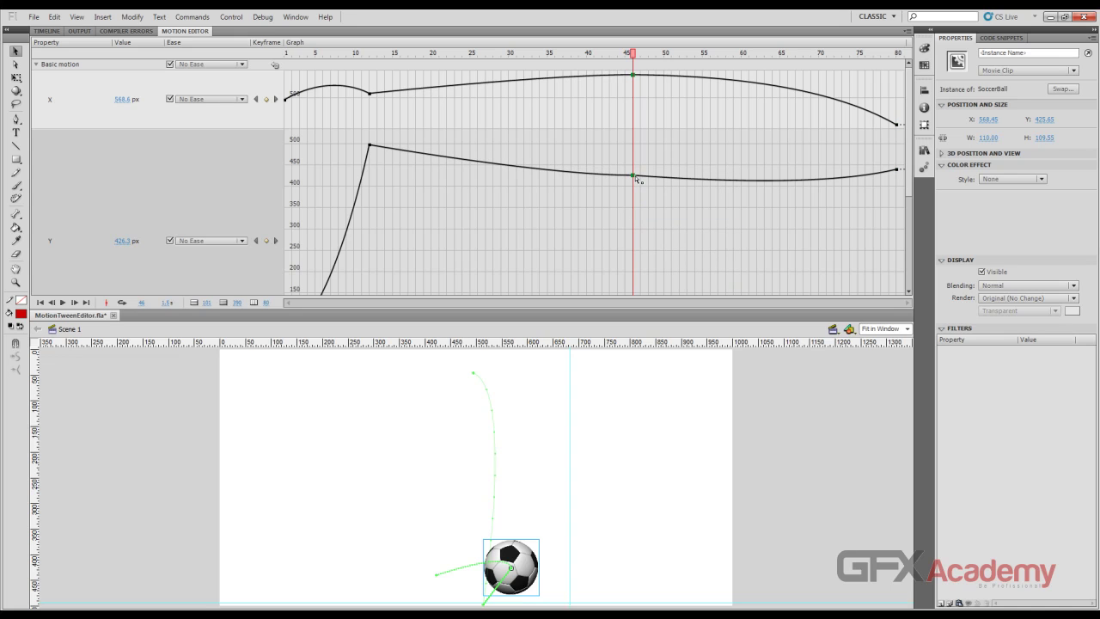
left_click_drag(636, 178, 636, 275)
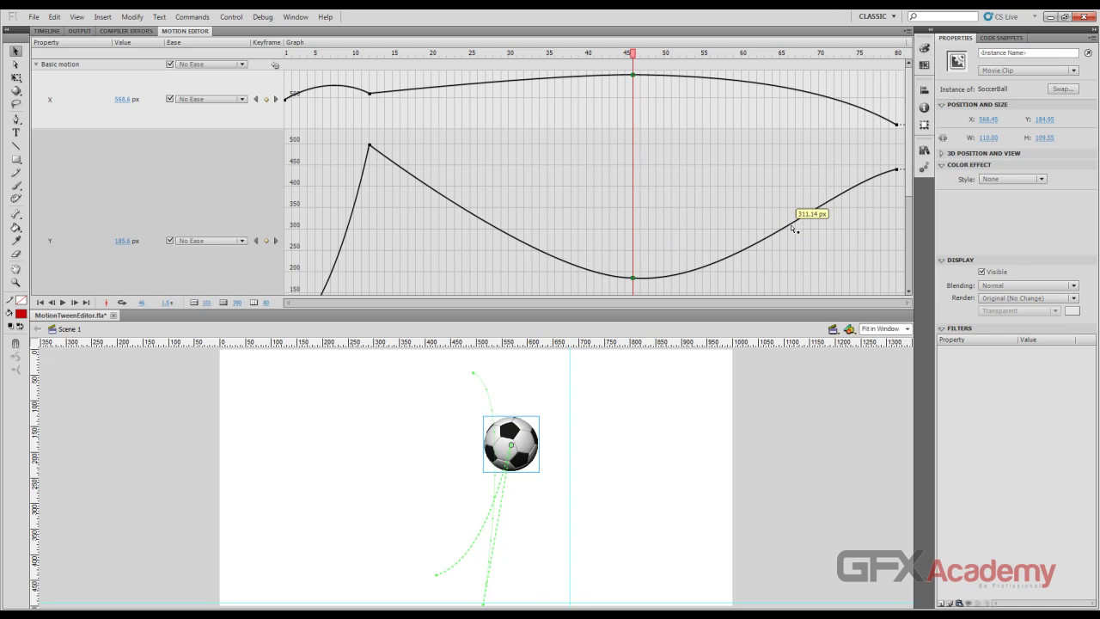
Add a Y keyframe at frame 27 with the Smooth left option, and move it to frame 21 at about 222 px
right_click(490, 228)
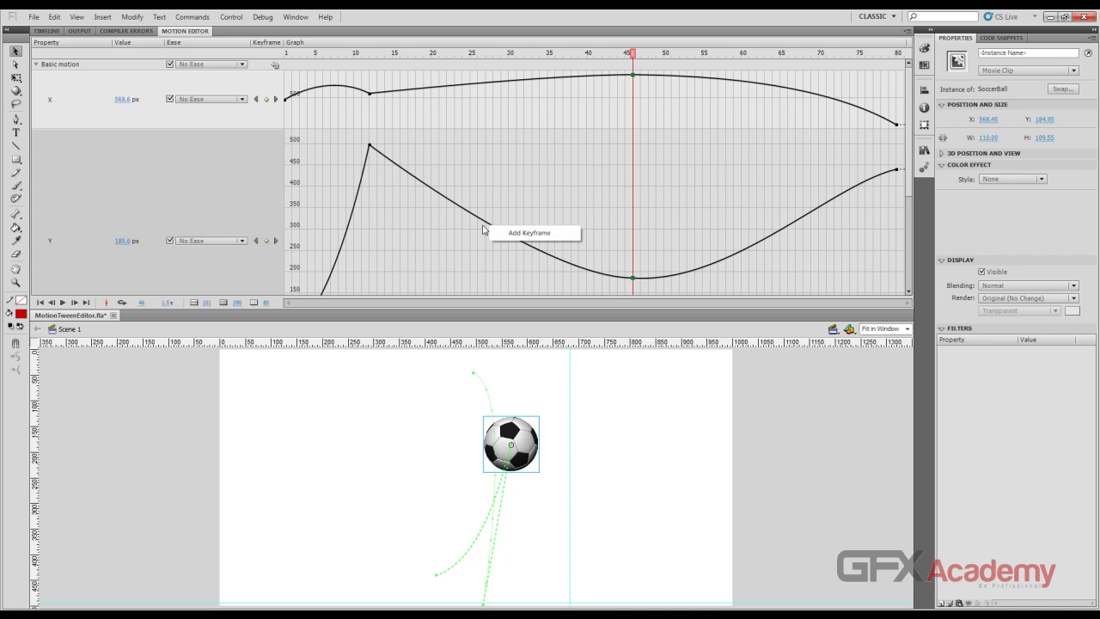
left_click(505, 234)
right_click(487, 222)
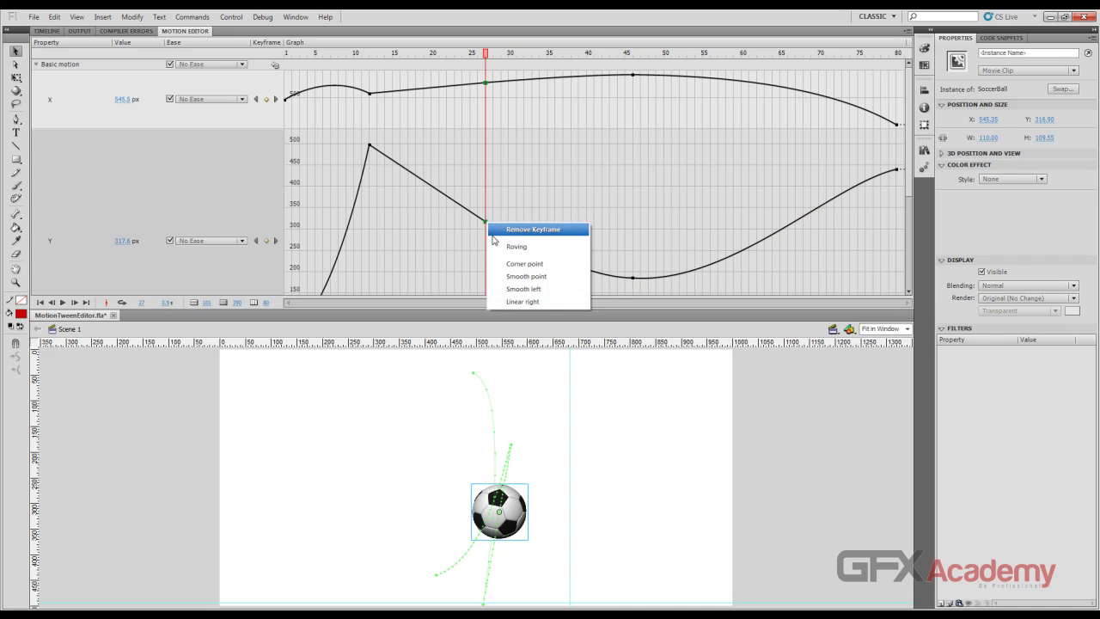
left_click(542, 290)
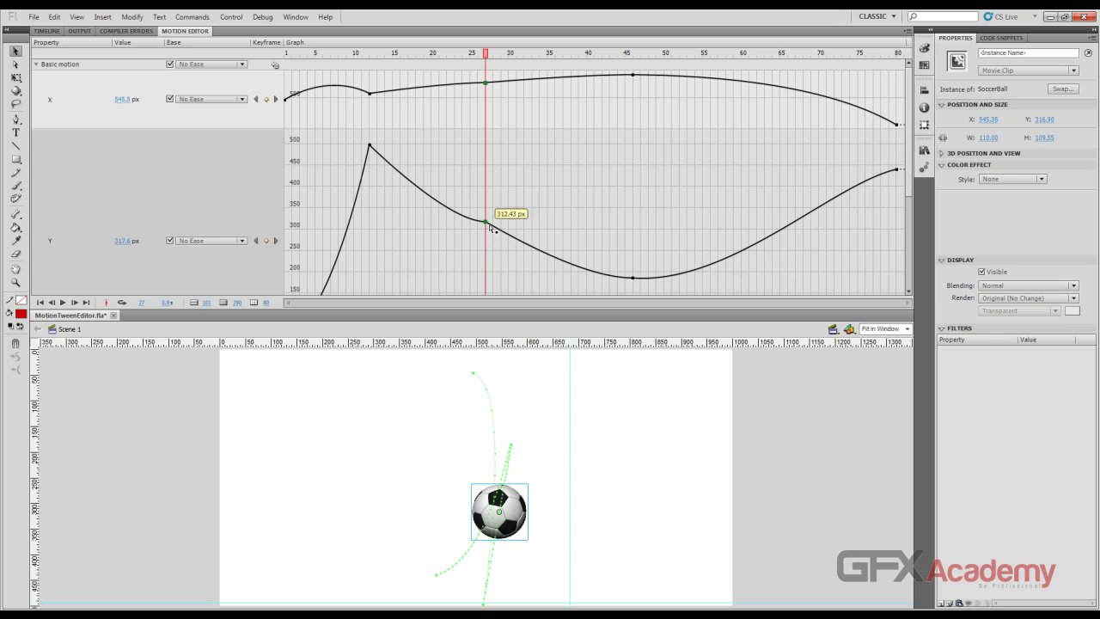
left_click_drag(485, 224, 438, 267)
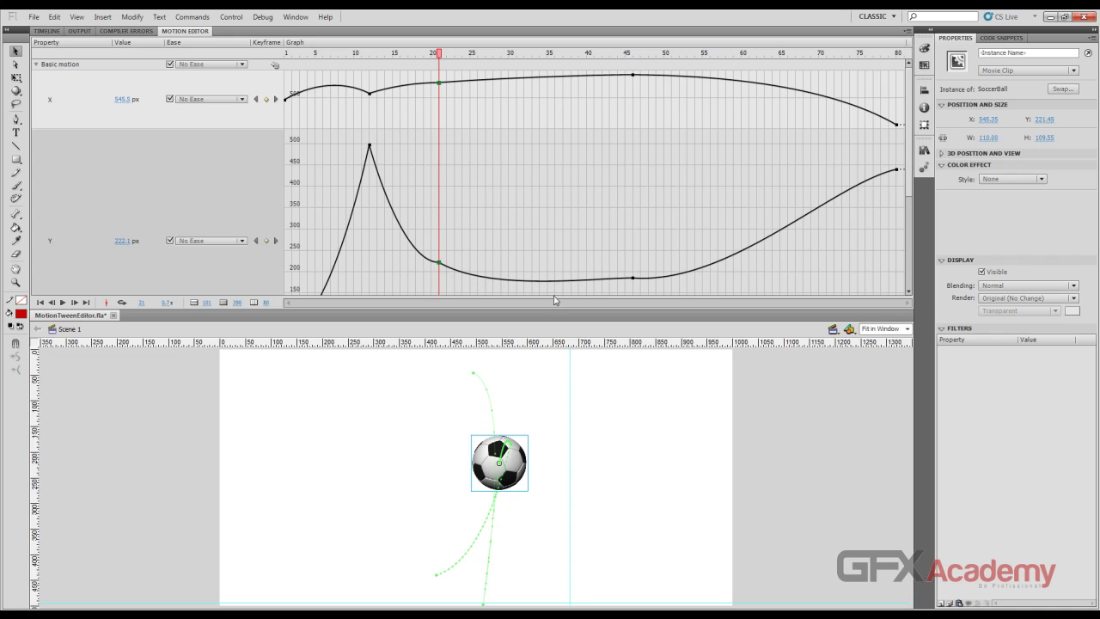
Add a Y keyframe at frame 67 with the Linear right option, and move it to frame 55 at about 363 px
right_click(798, 224)
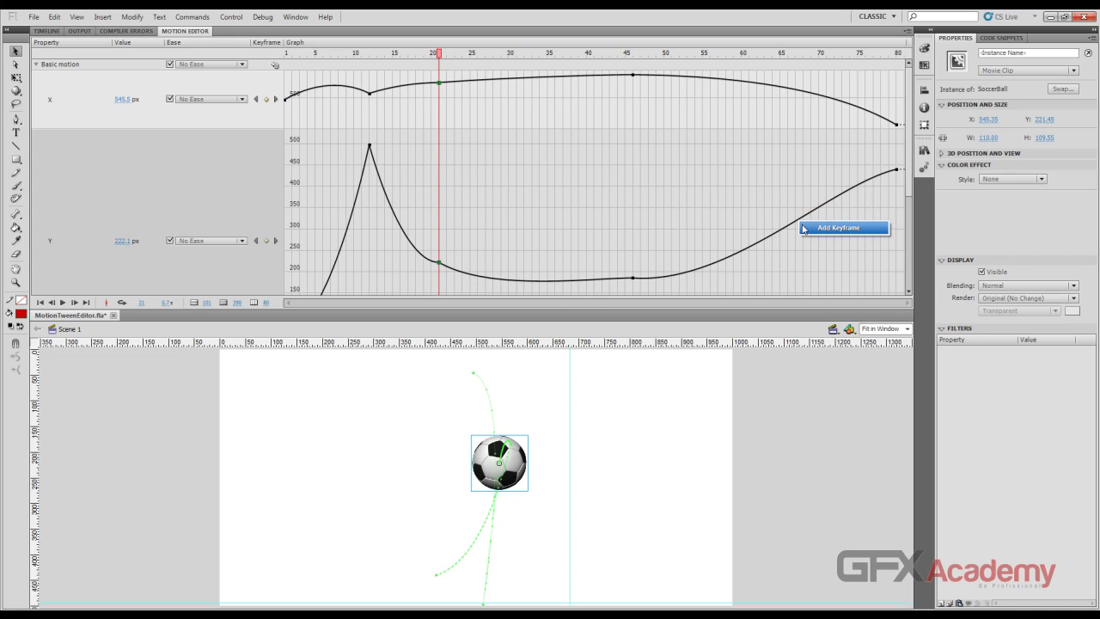
left_click(805, 228)
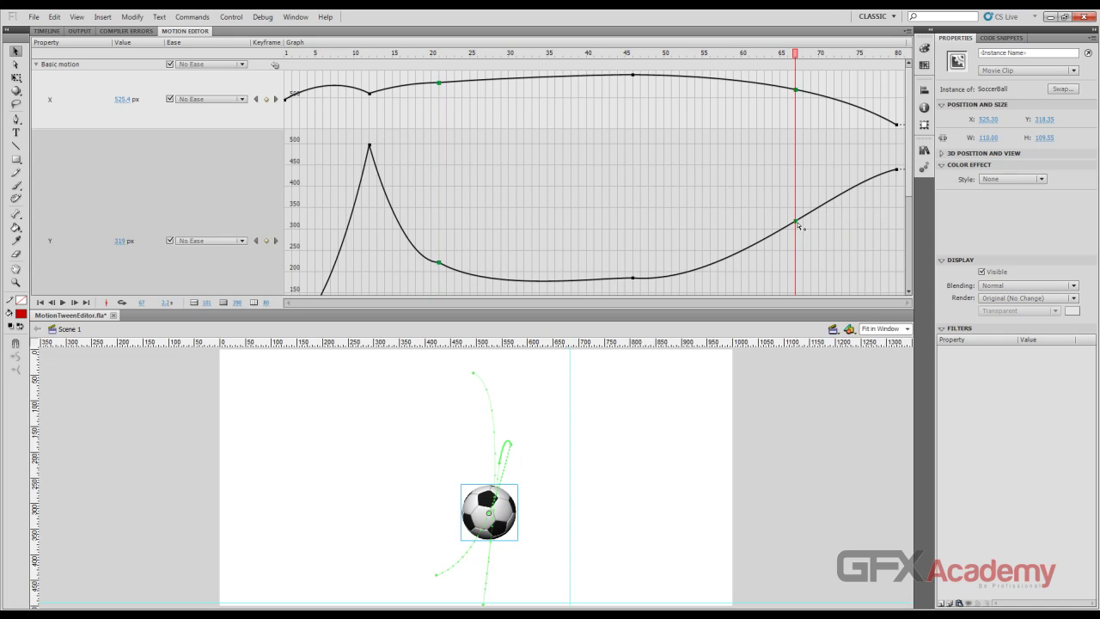
right_click(798, 224)
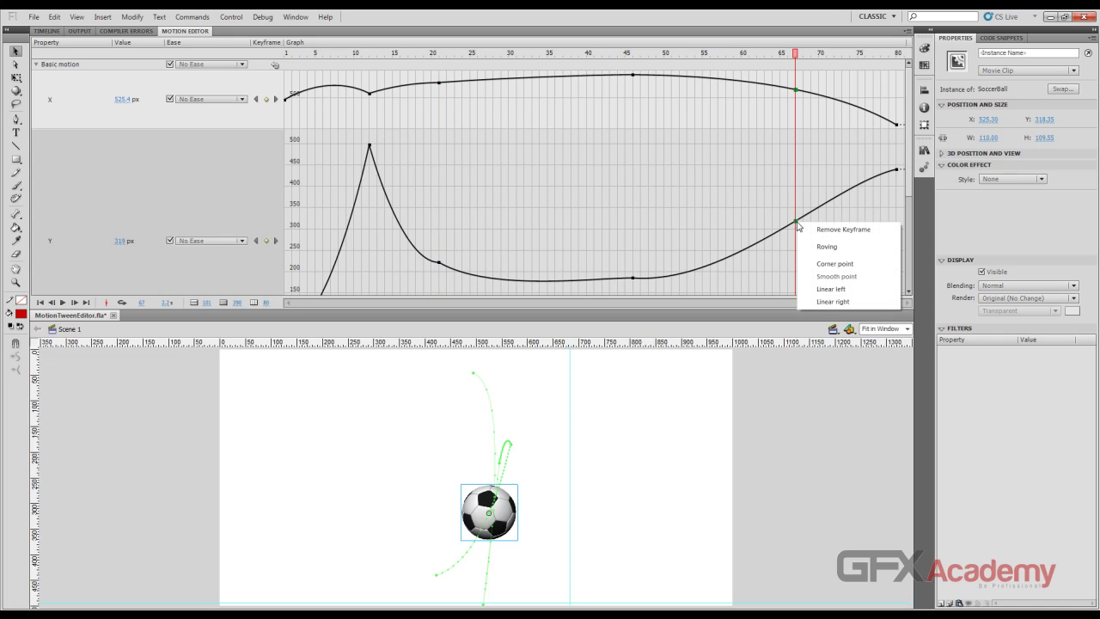
left_click(852, 308)
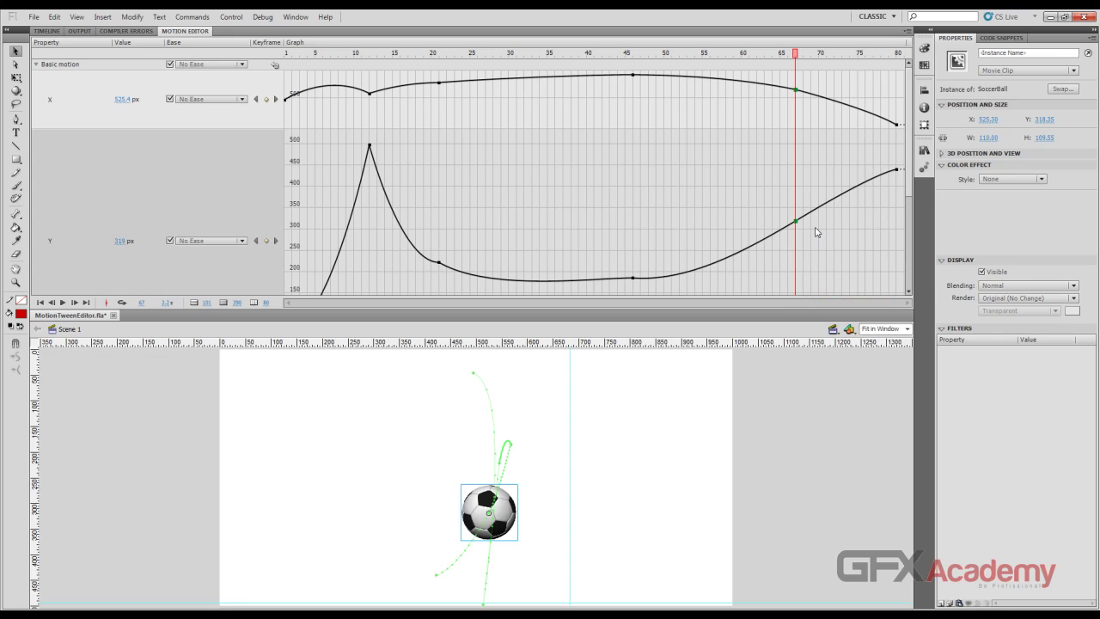
left_click_drag(798, 224, 708, 207)
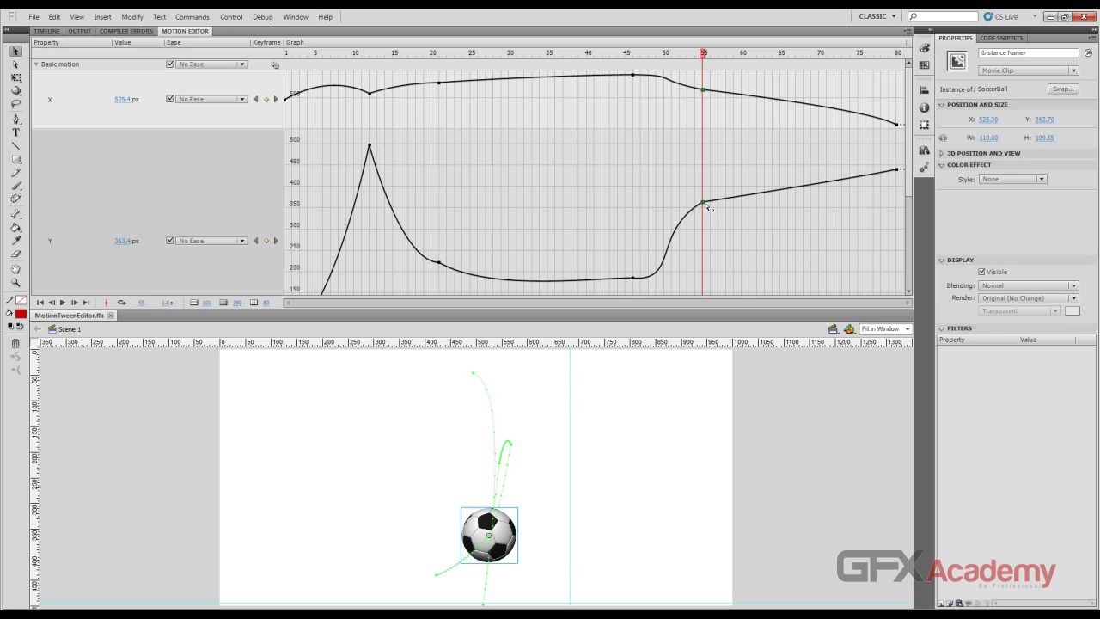
Apply Roving to the Y keyframe at frame 21, and move the redistributed keyframe to frame 30 at about 412 px
right_click(438, 263)
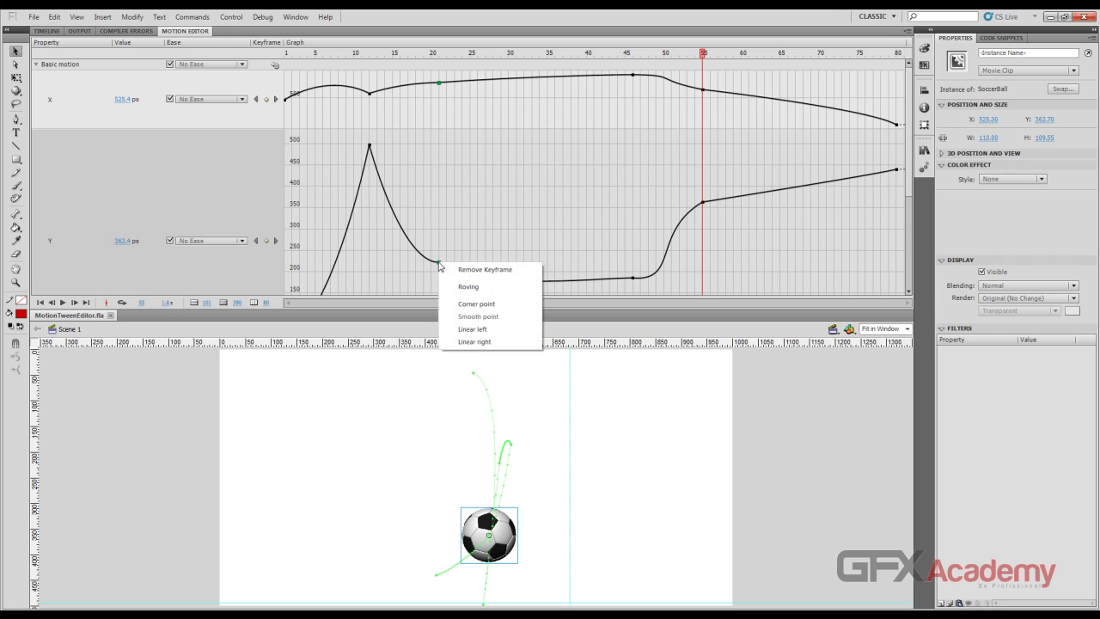
left_click(495, 287)
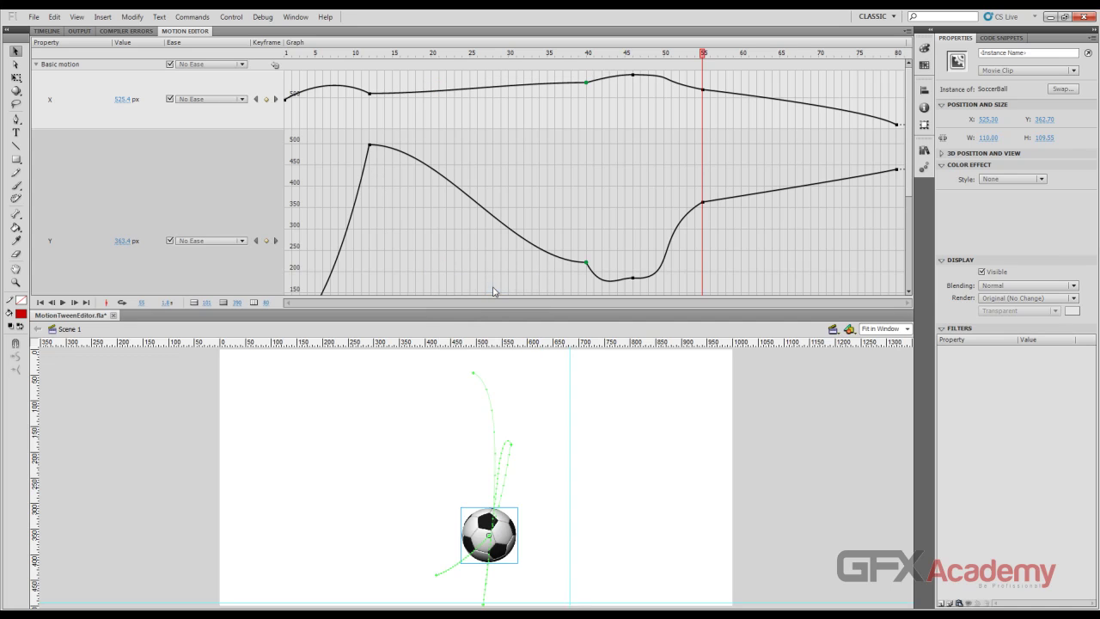
left_click_drag(585, 261, 513, 185)
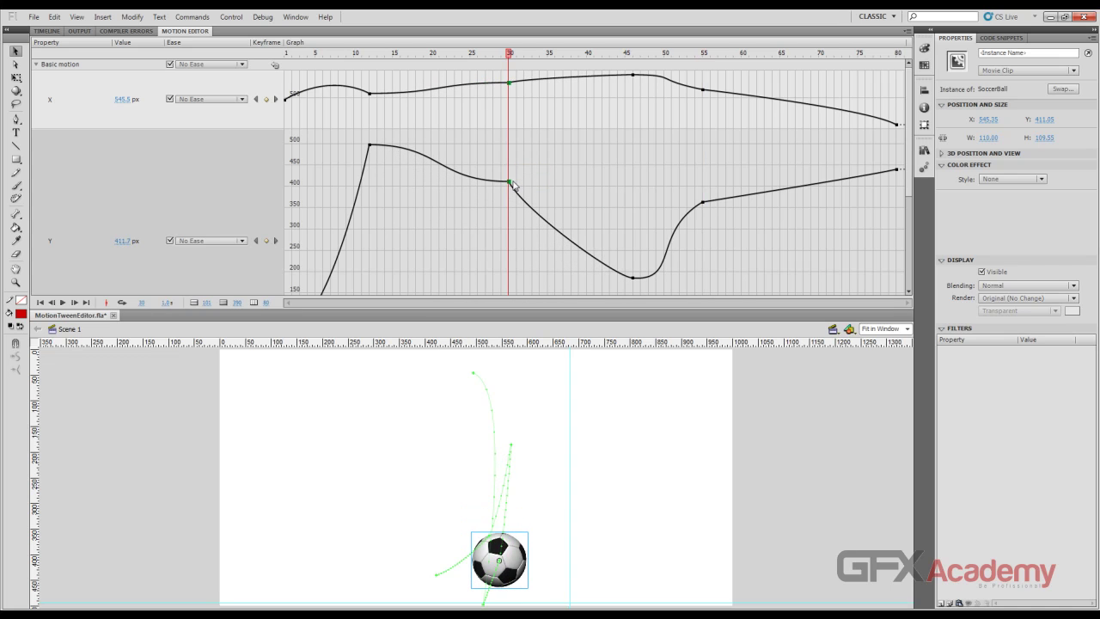
Play back the ball's edited motion tween and pause it partway through
left_click(63, 302)
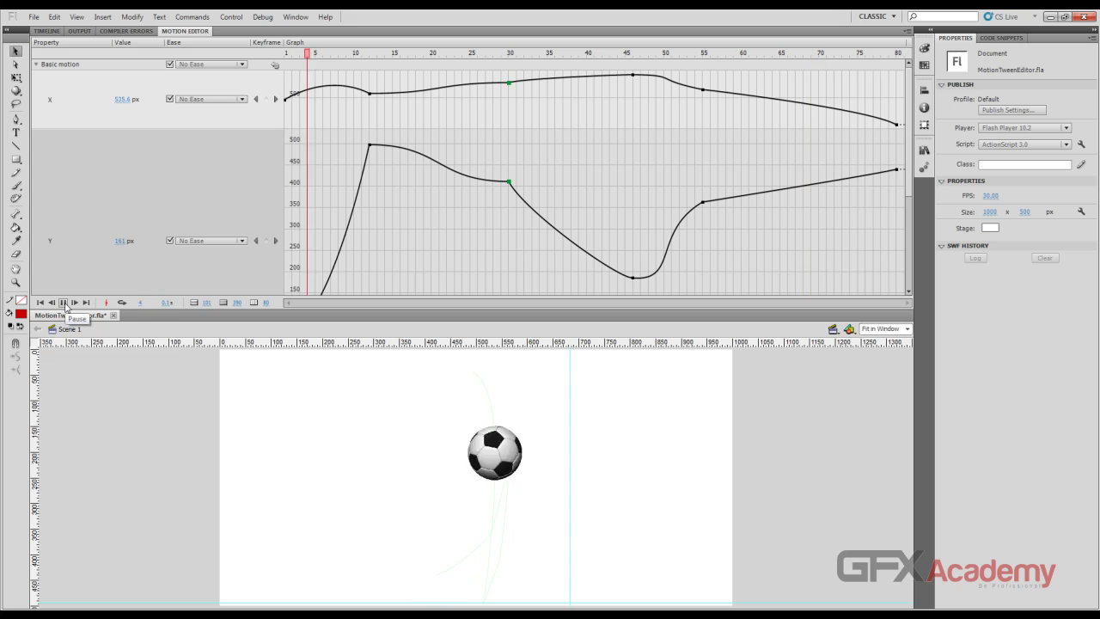
left_click(62, 303)
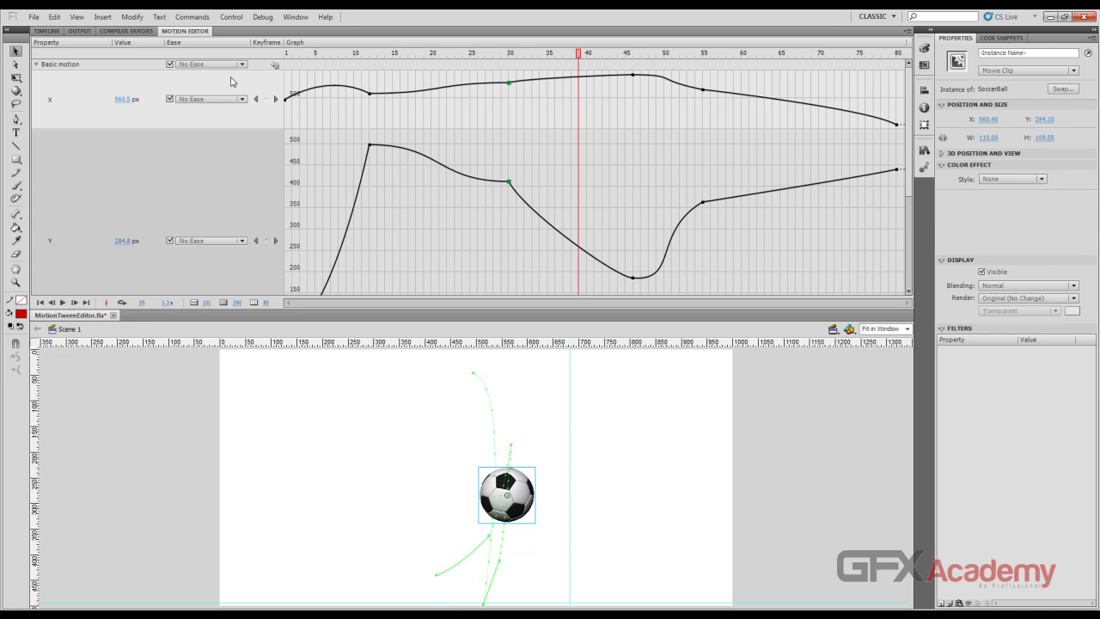
Reset all Basic motion values of the ball's tween, and return the playhead to frame 1
left_click(276, 66)
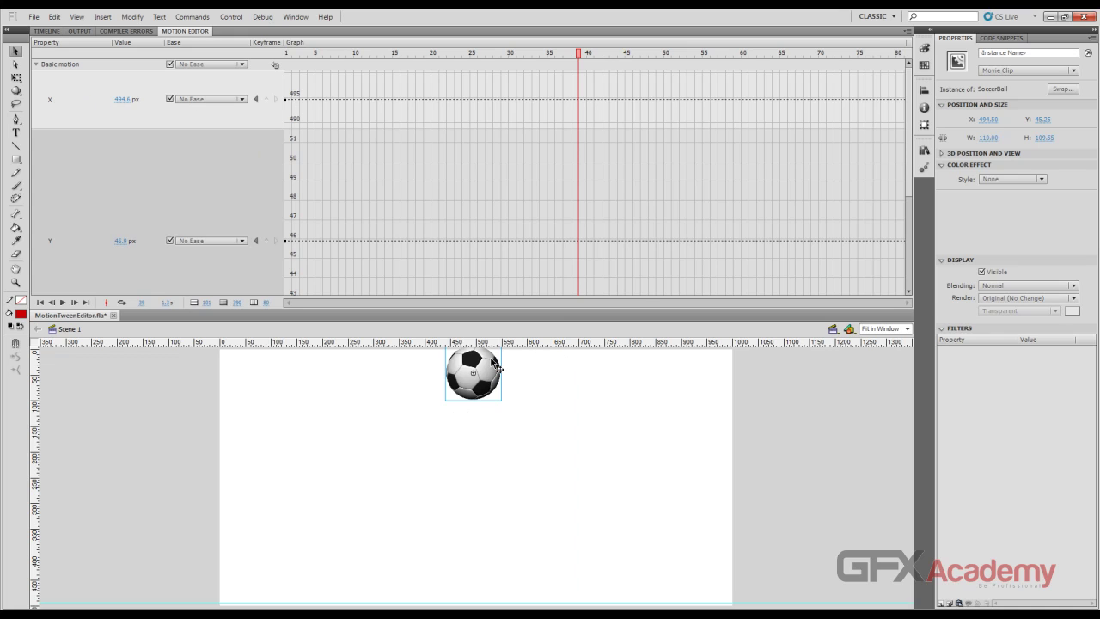
left_click_drag(507, 54, 253, 59)
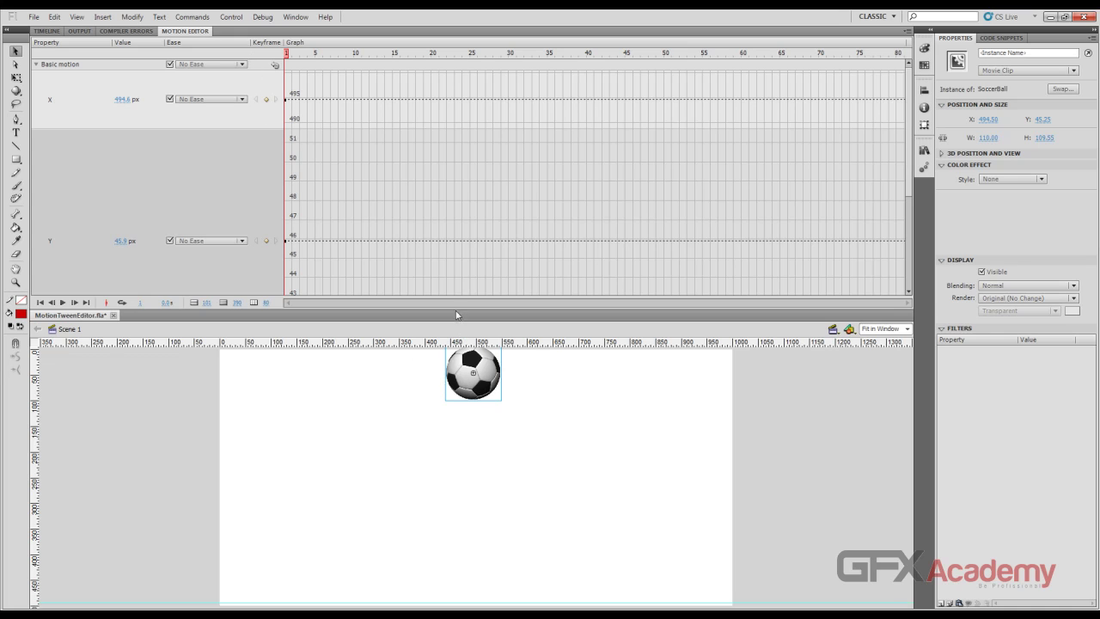
Reselect the ball's tween span and, at frame 50, move the ball straight down to a Y of about 445 px
left_click_drag(304, 69, 668, 68)
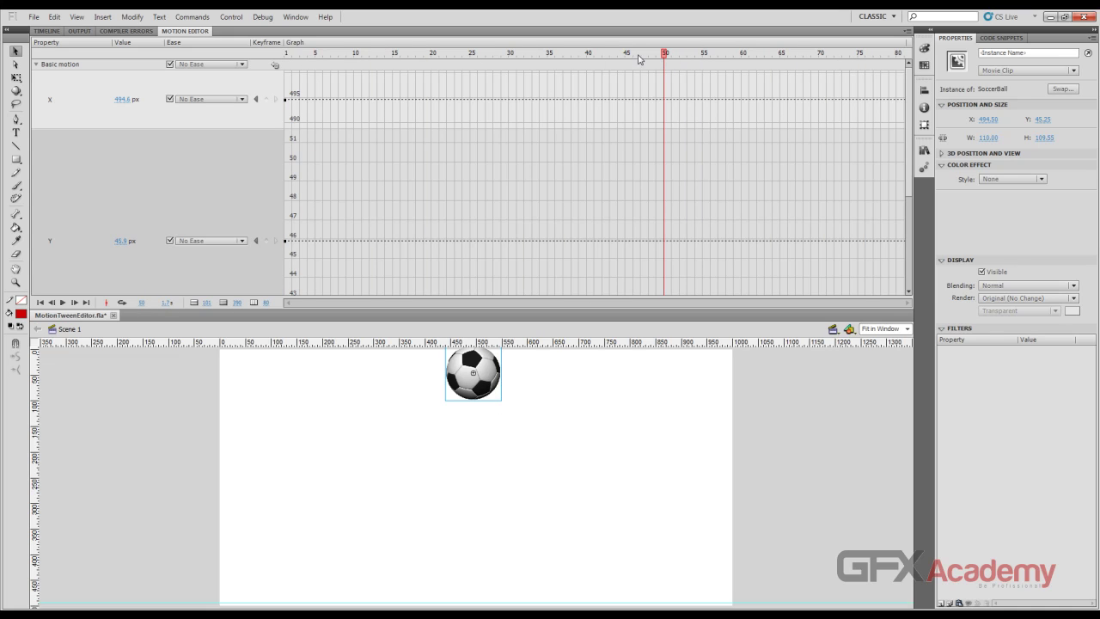
left_click_drag(639, 58, 283, 65)
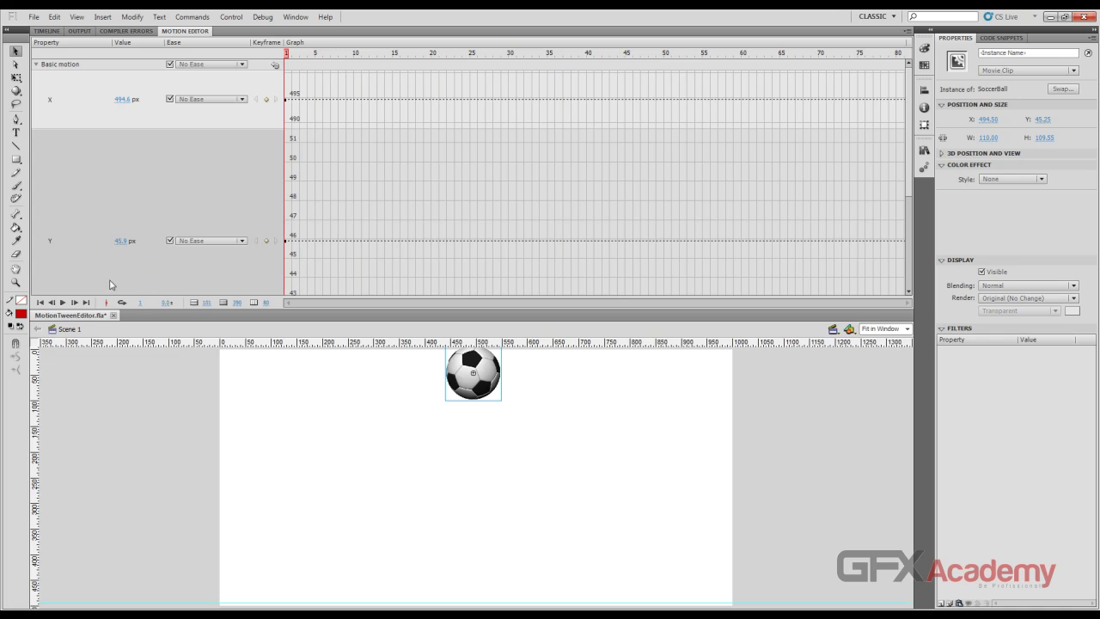
left_click(47, 31)
left_click(536, 103)
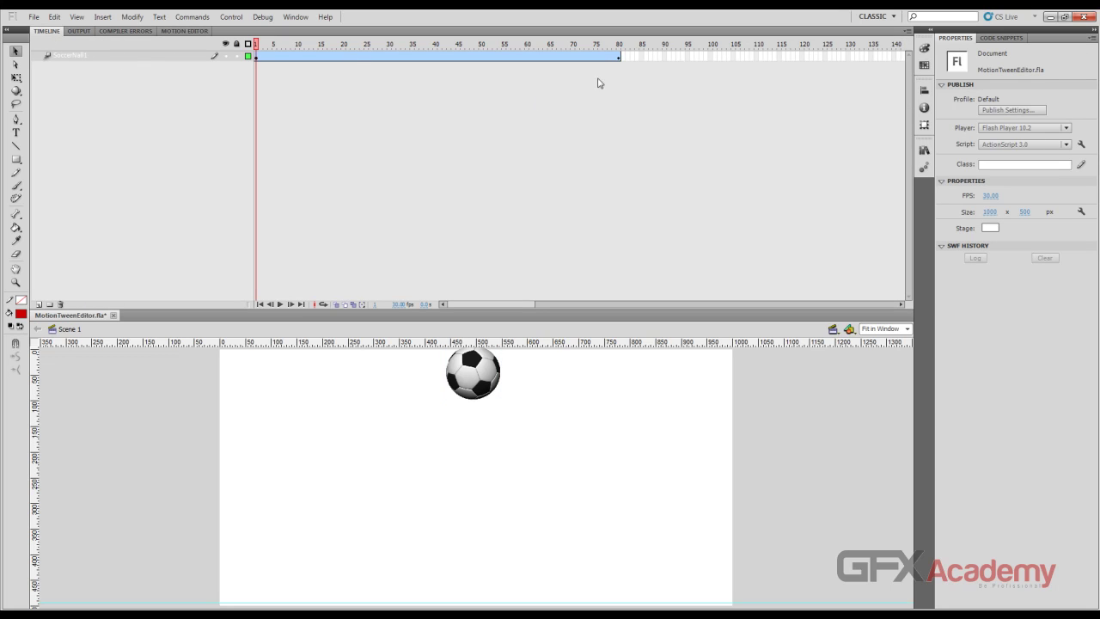
left_click(331, 56)
left_click(188, 30)
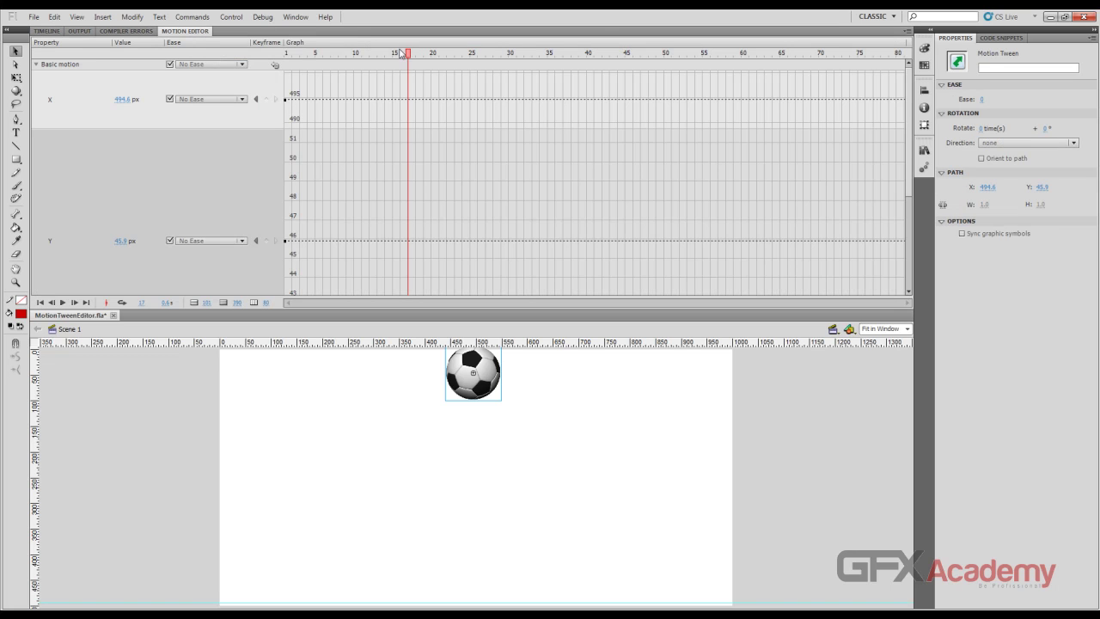
left_click_drag(409, 57, 665, 62)
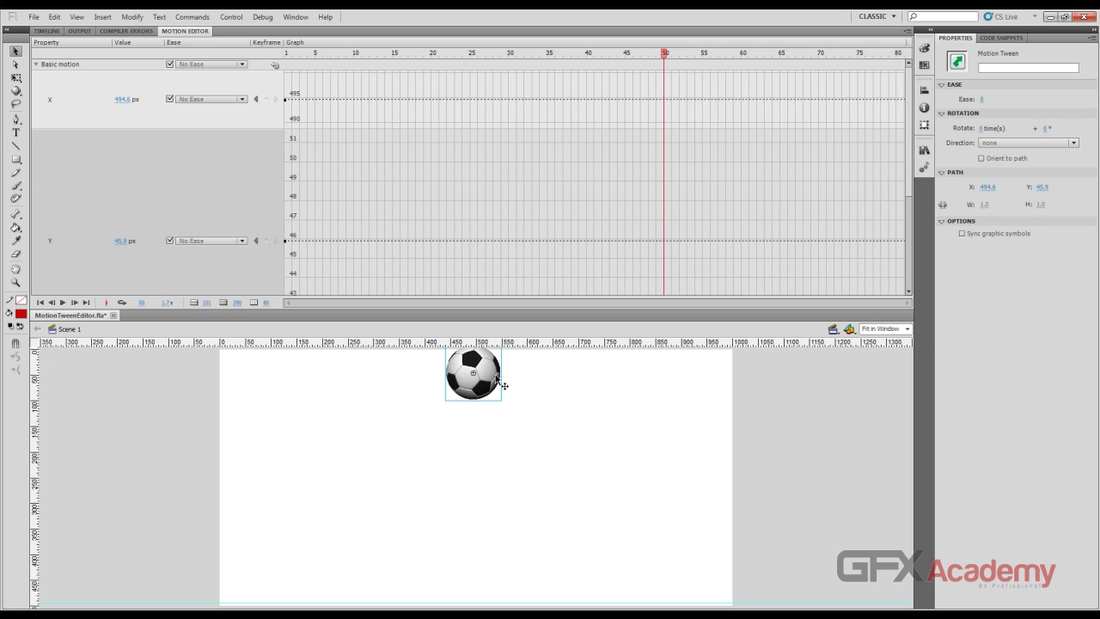
left_click_drag(503, 385, 497, 581)
Expand the Eases section of the Motion Editor and add a Bounce In ease to the ball's tween
scroll(599, 146, "down", 3)
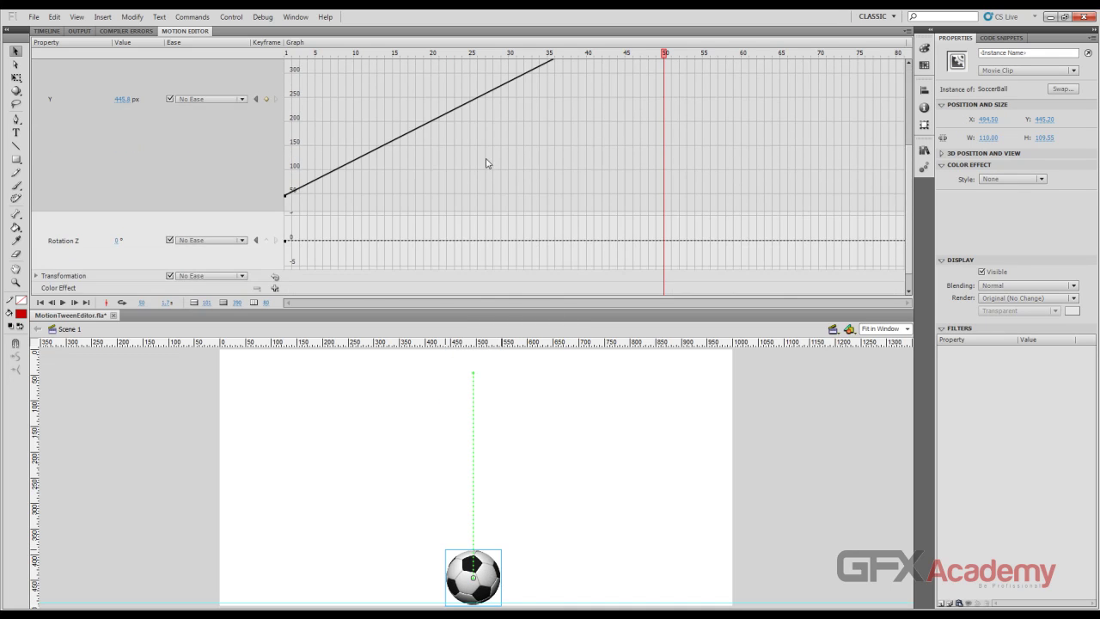
left_click(217, 198)
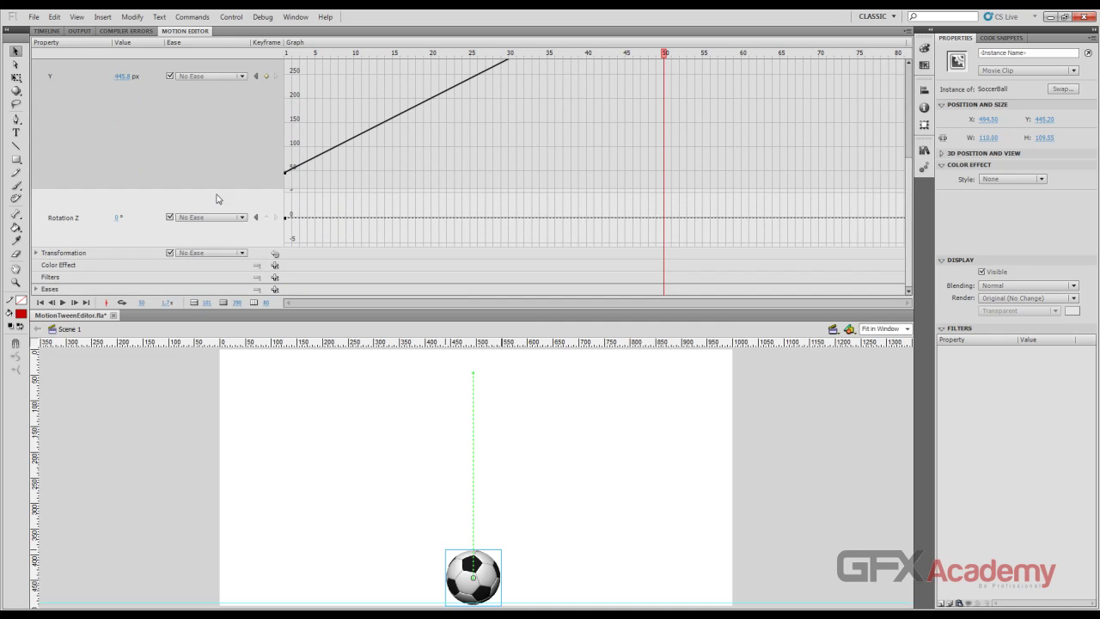
left_click(217, 190)
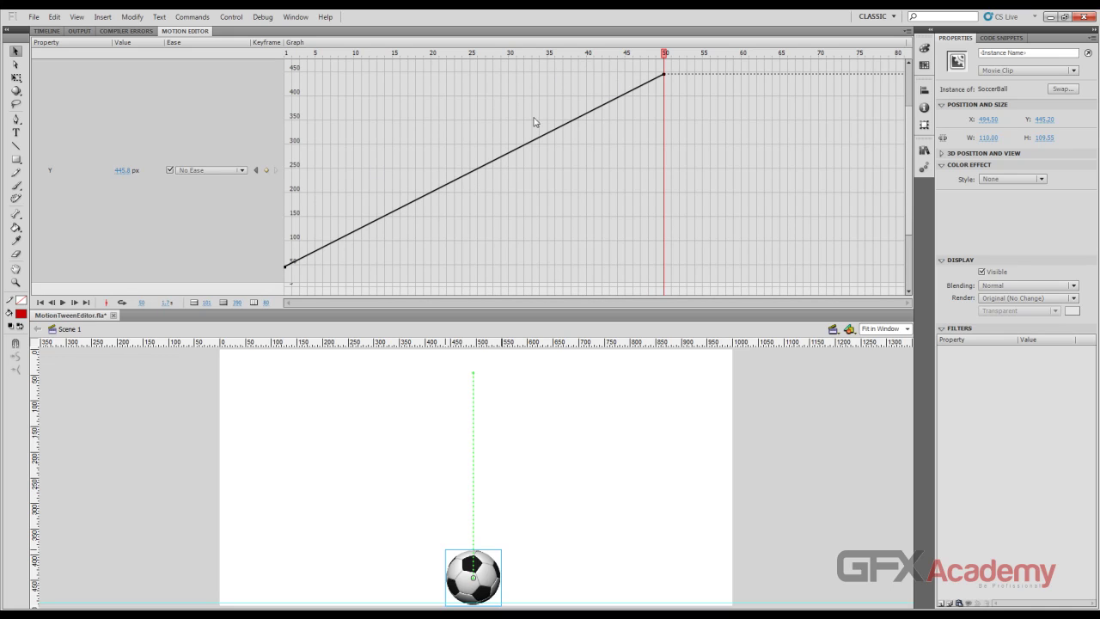
mouse_move(471, 177)
left_click(243, 209)
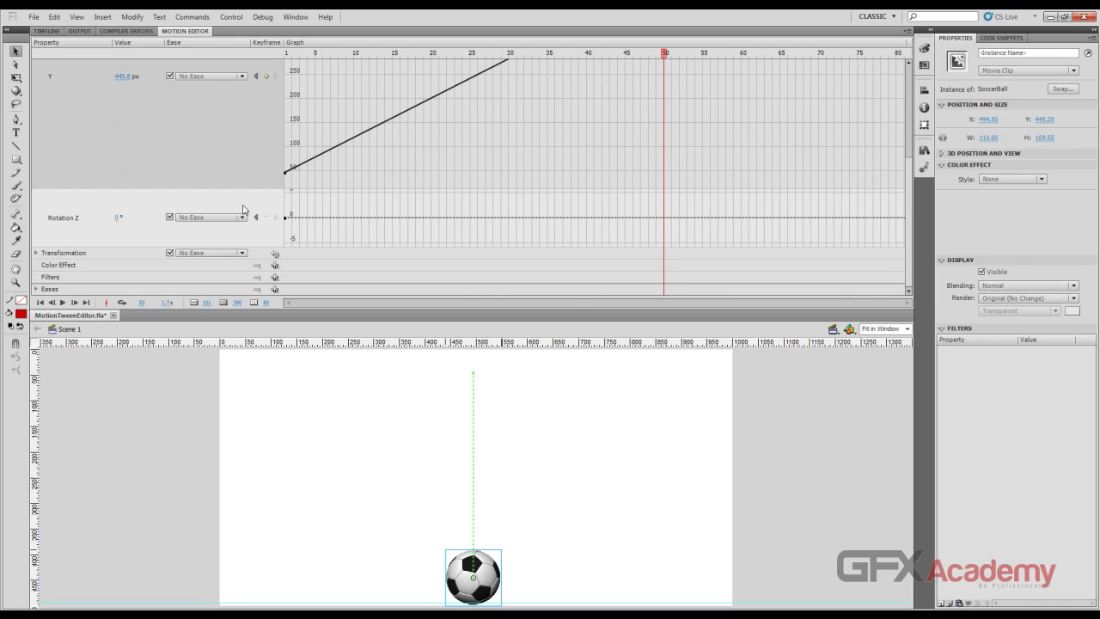
left_click(35, 290)
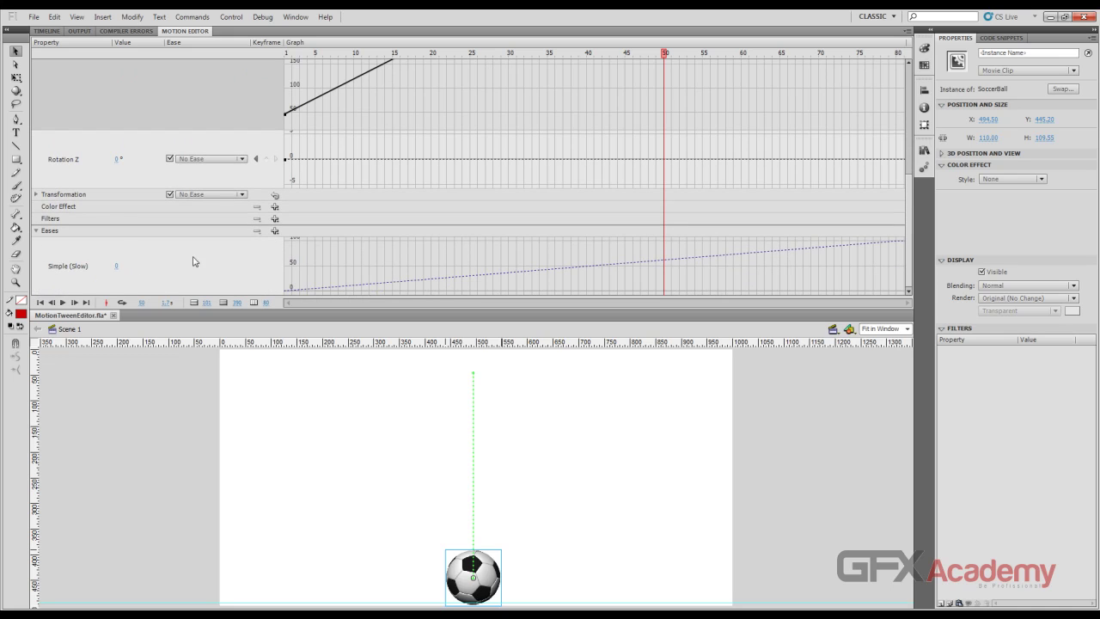
left_click(275, 231)
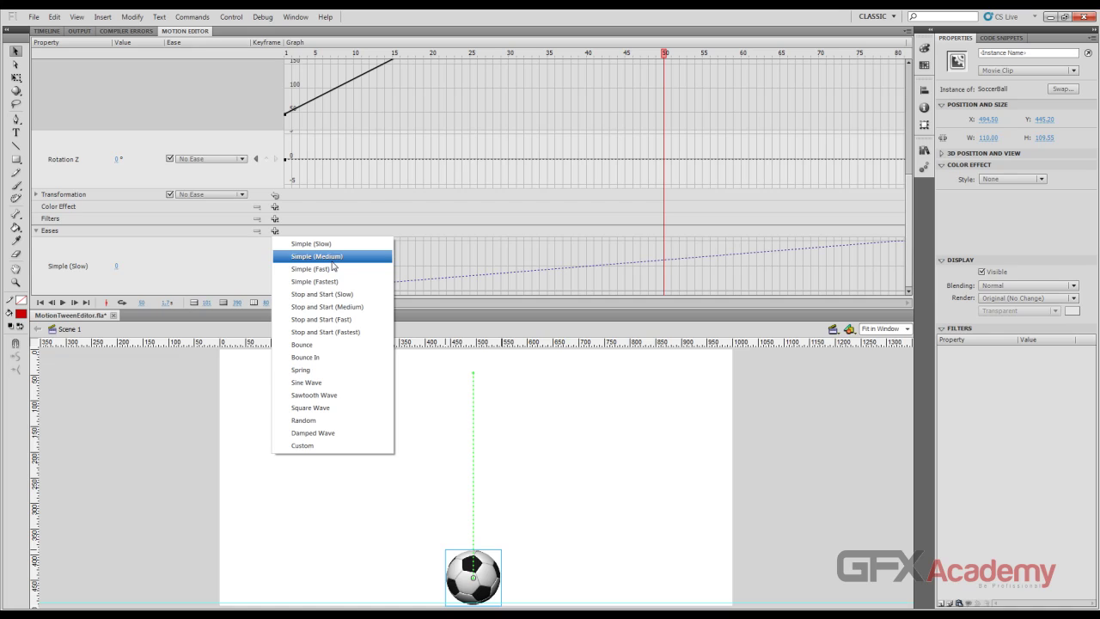
left_click(338, 358)
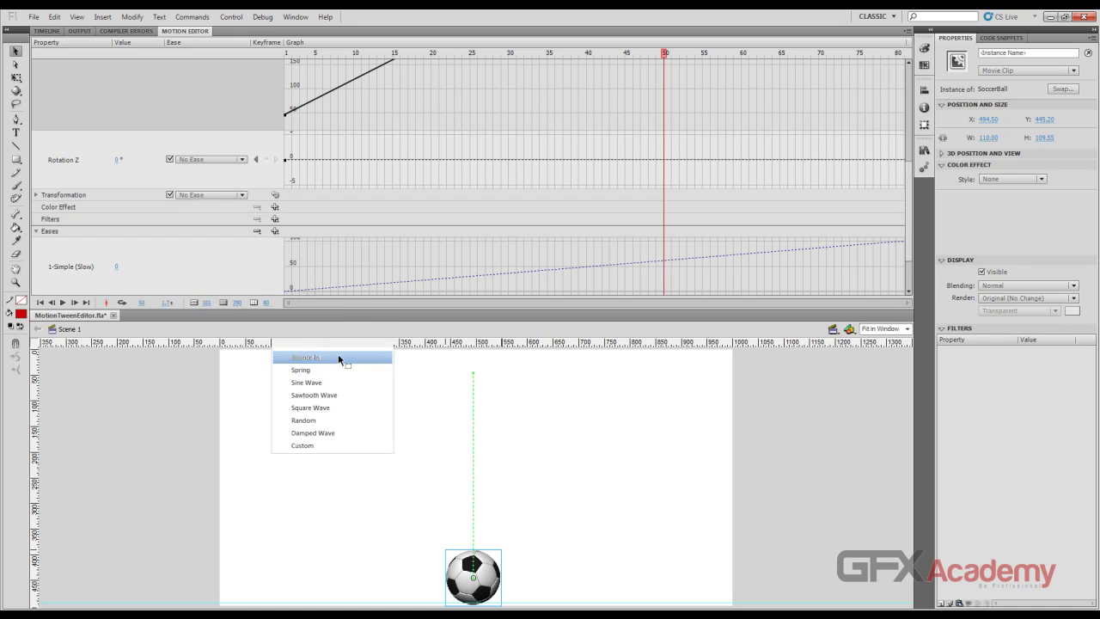
scroll(481, 189, "down", 2)
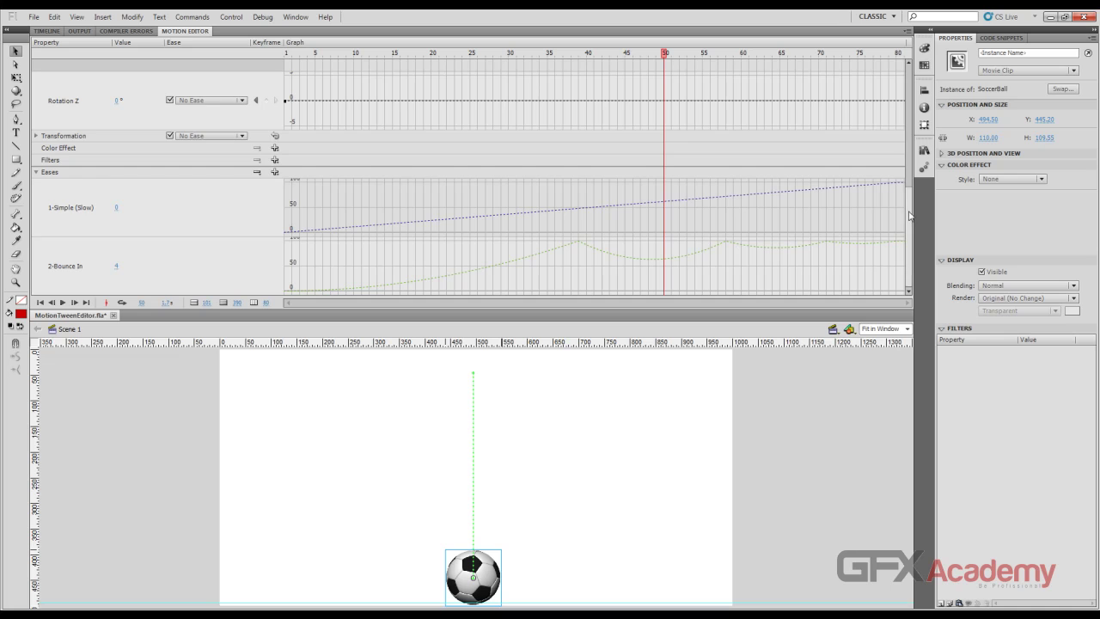
mouse_move(909, 215)
left_mouse_down()
mouse_move(909, 185)
mouse_move(909, 216)
left_mouse_up()
Scrub the tween to the Bounce In curve's peaks at frames 39 and 58, and return the playhead to frame 1
mouse_move(289, 294)
left_click_drag(638, 53, 579, 56)
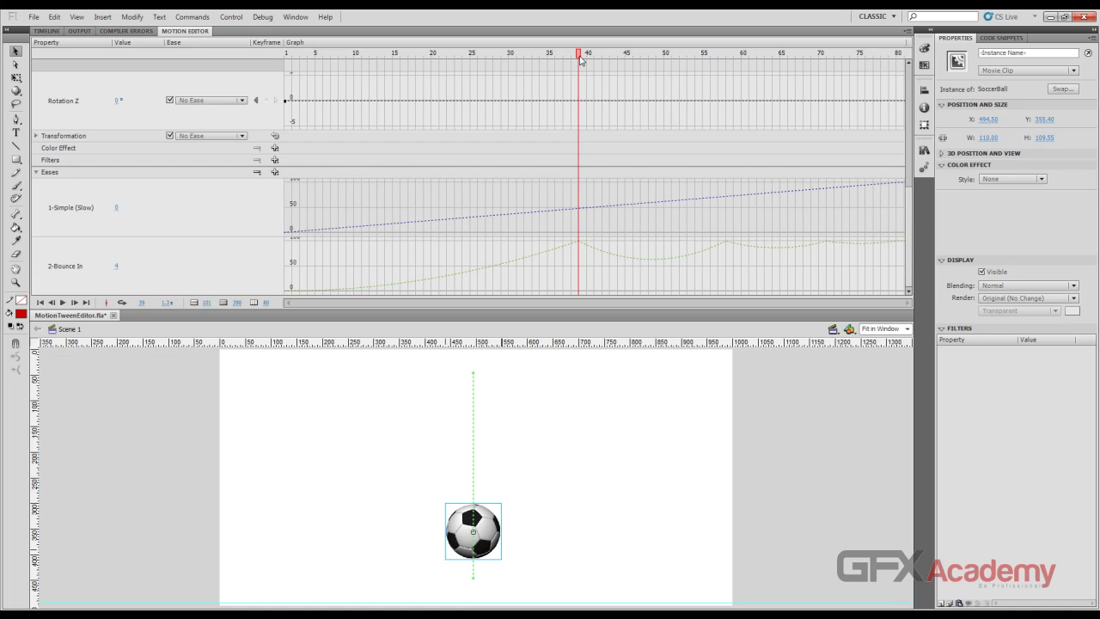
left_click_drag(581, 58, 727, 61)
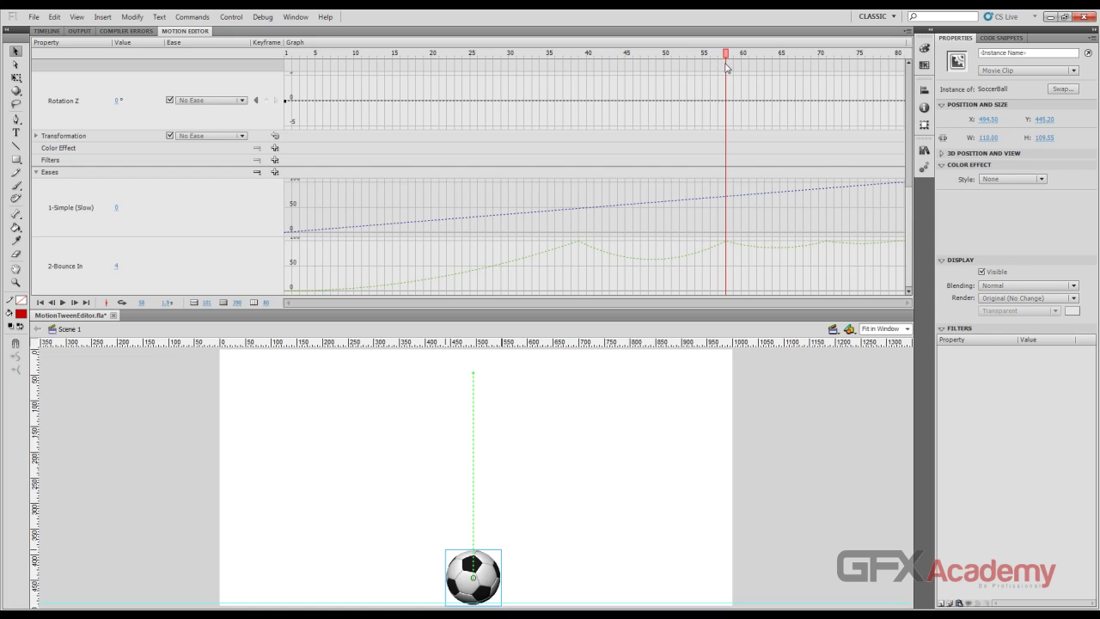
left_click_drag(727, 55, 267, 60)
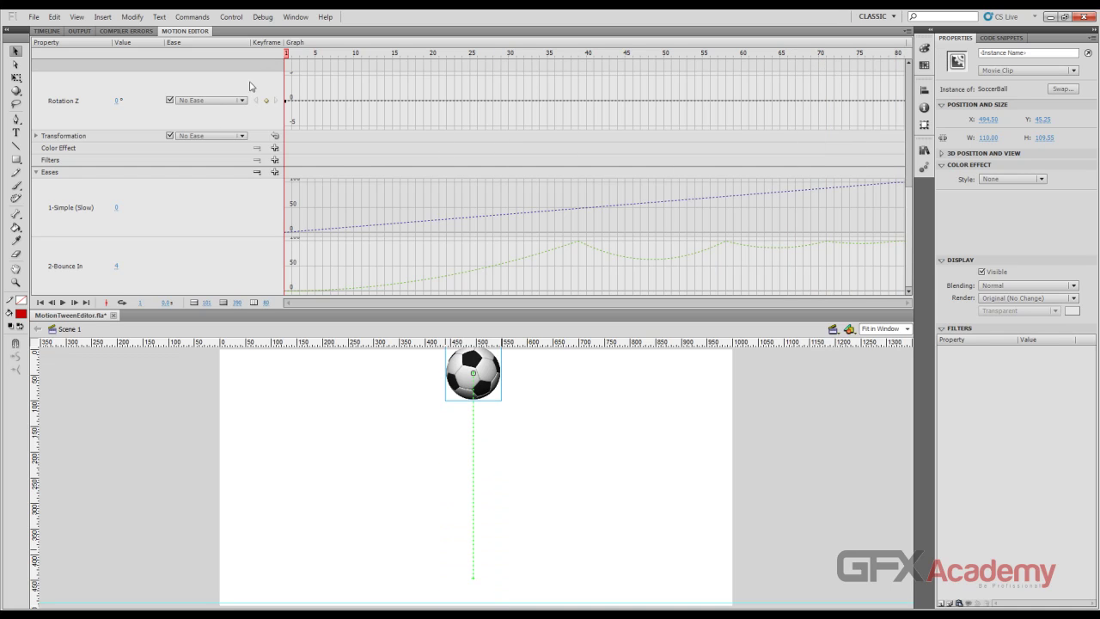
Apply the 2-Bounce In ease to the Y property of the ball's tween
scroll(147, 140, "up", 3)
scroll(147, 140, "up", 3)
scroll(190, 193, "down", 2)
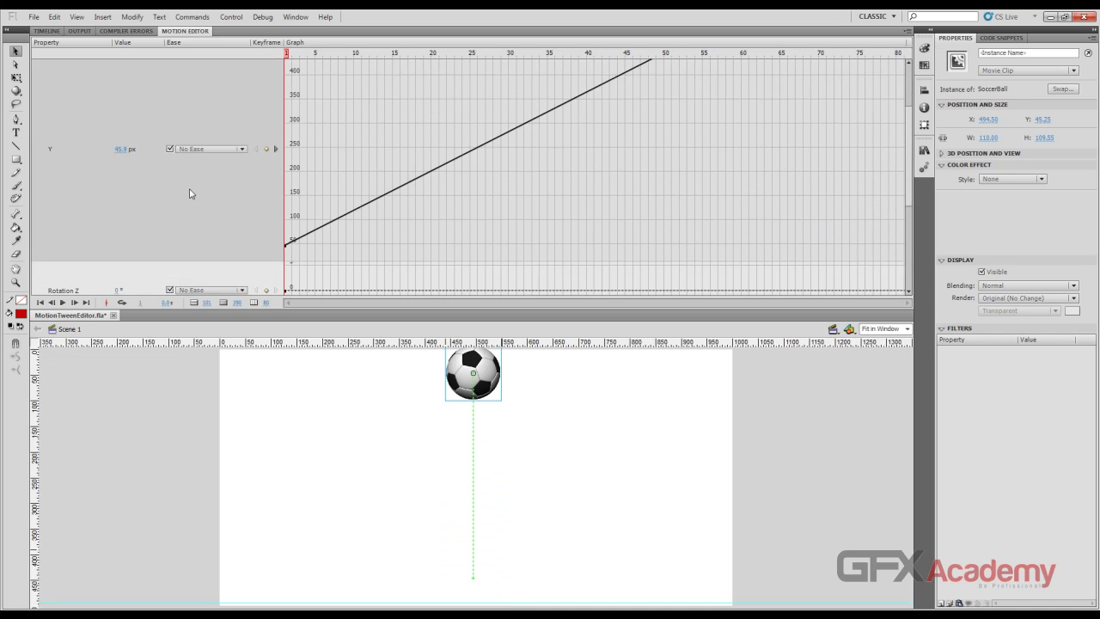
scroll(215, 159, "down", 5)
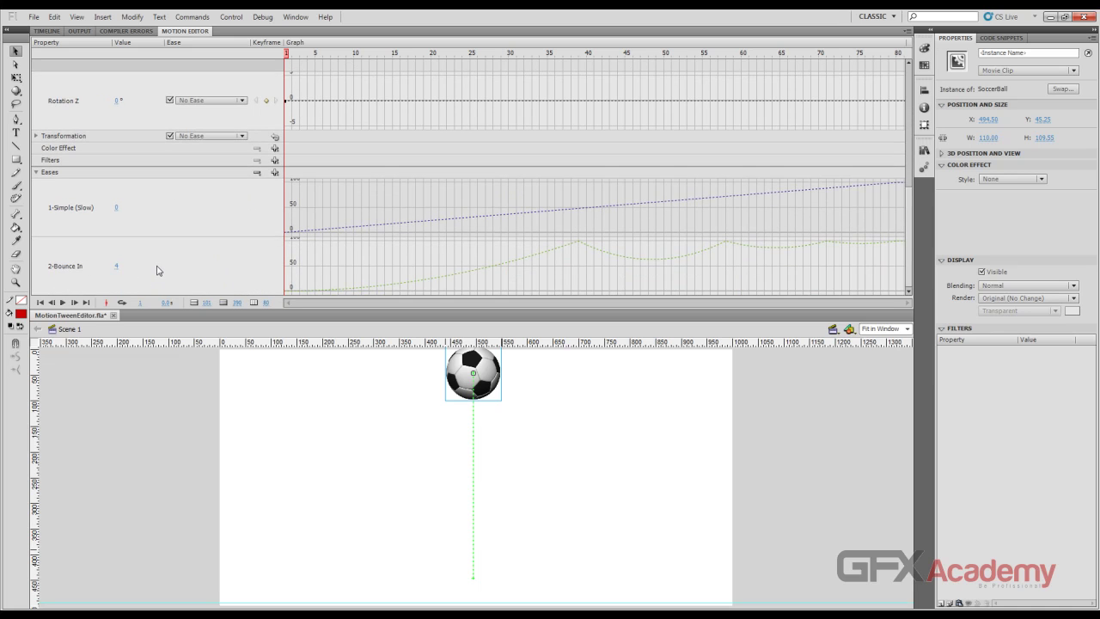
scroll(157, 270, "up", 6)
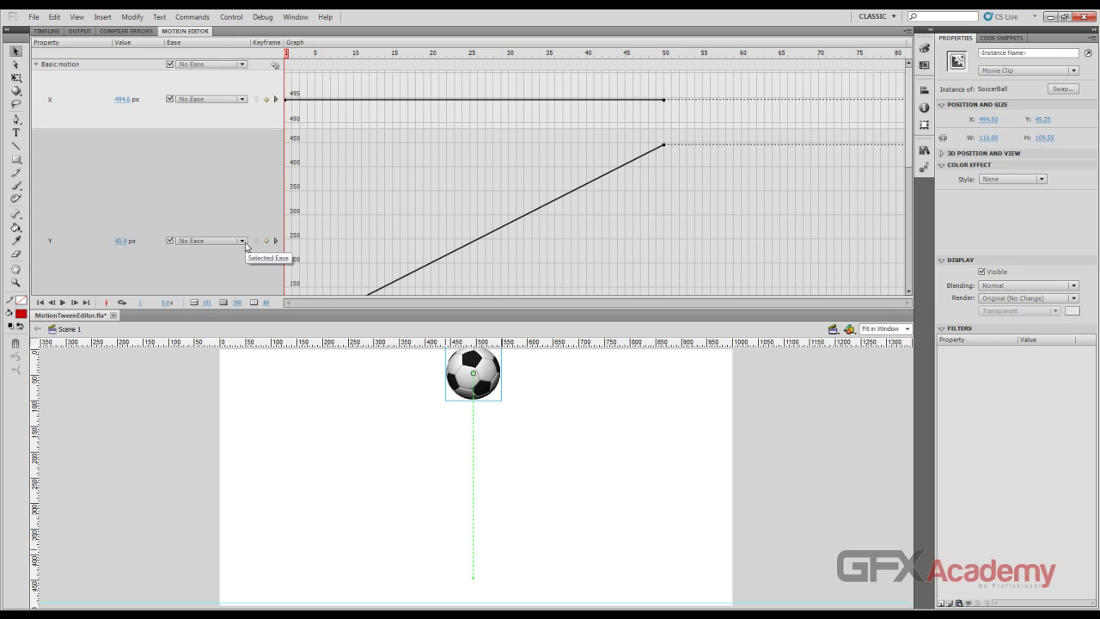
left_click(244, 243)
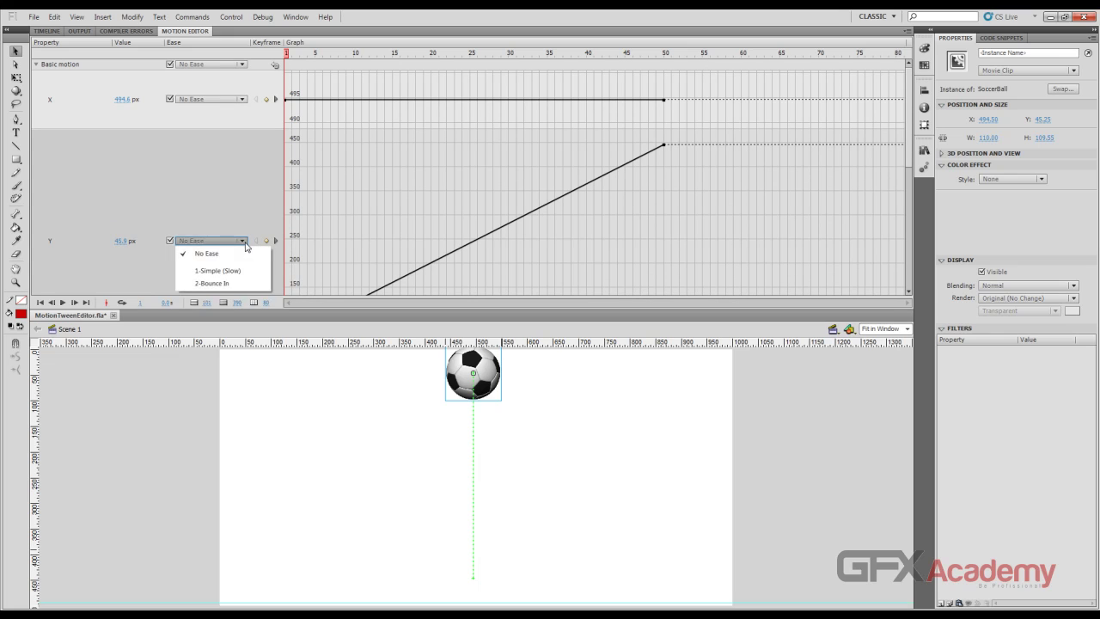
left_click(229, 285)
Examine the eased Y curve, play back the ball's tween, and return the playhead to frame 1
scroll(587, 167, "down", 3)
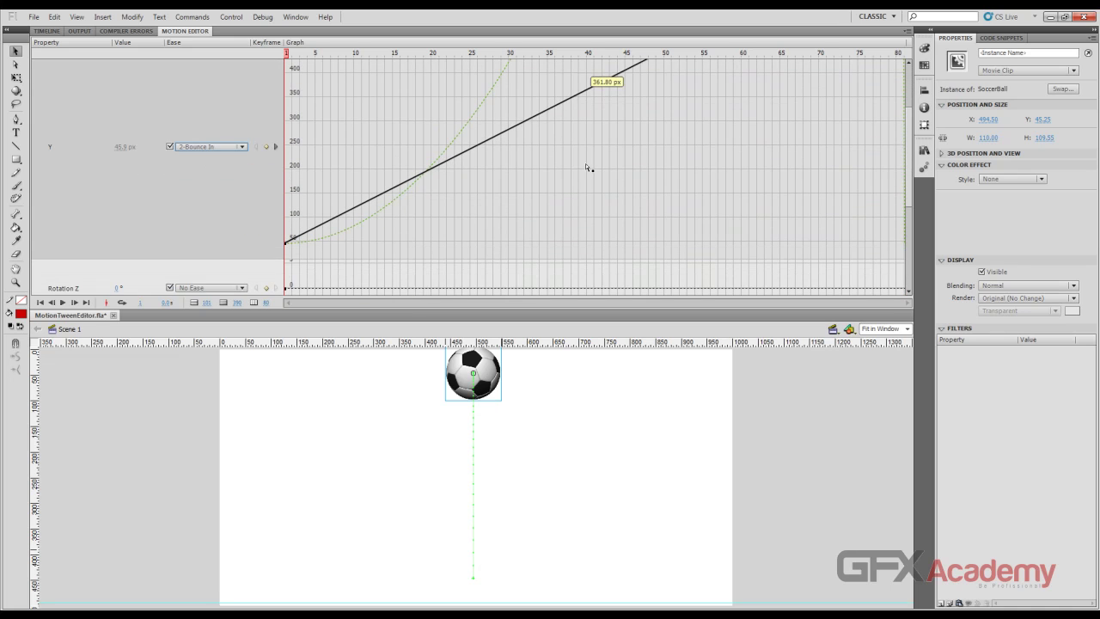
scroll(567, 174, "up", 3)
scroll(565, 174, "down", 3)
left_click(63, 303)
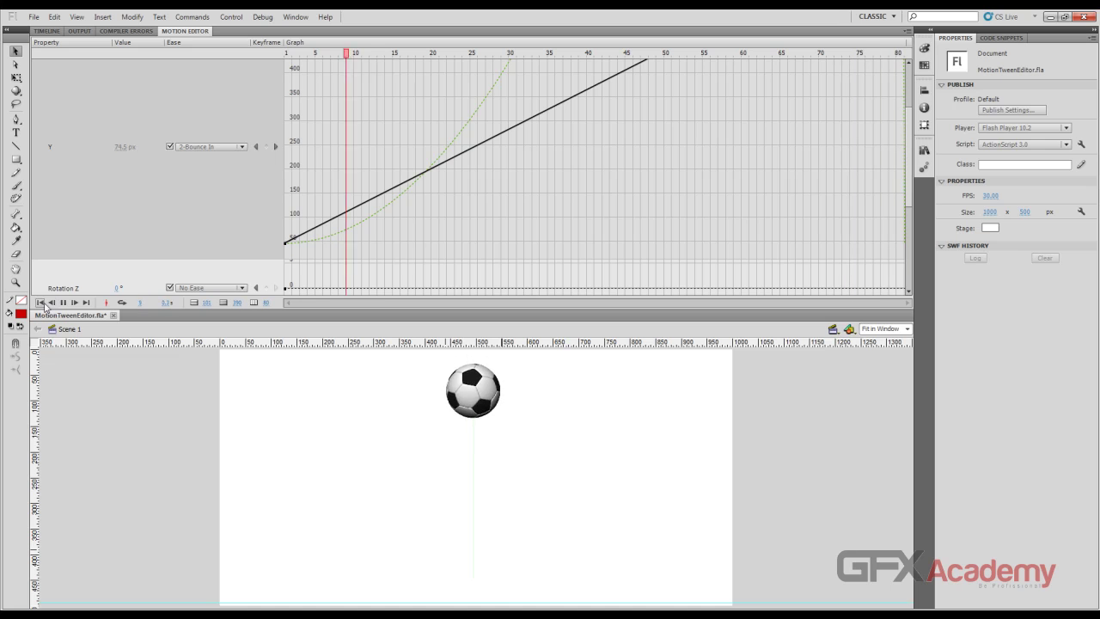
left_click(40, 303)
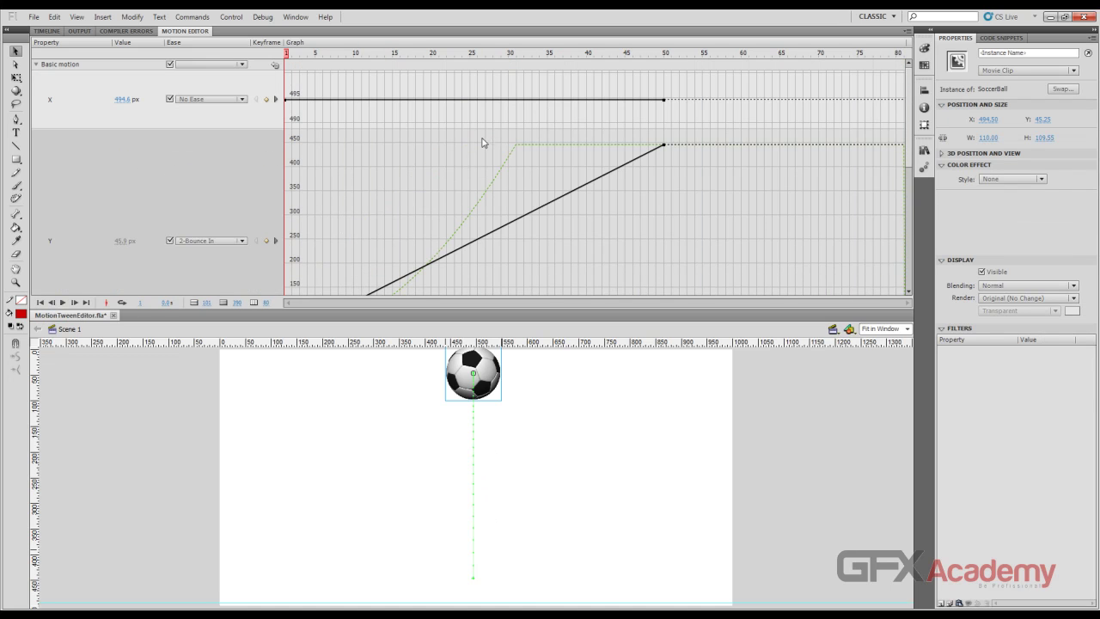
Move the Y keyframe at frame 50 to frame 80, keeping it at about the same height
scroll(416, 263, "down", 2)
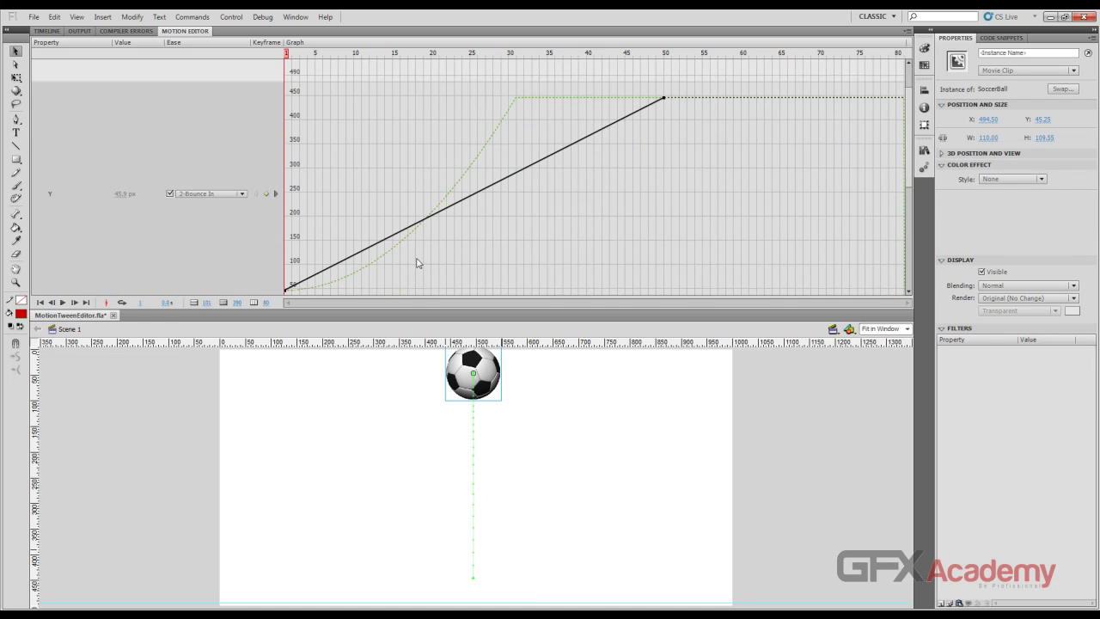
scroll(416, 263, "down", 1)
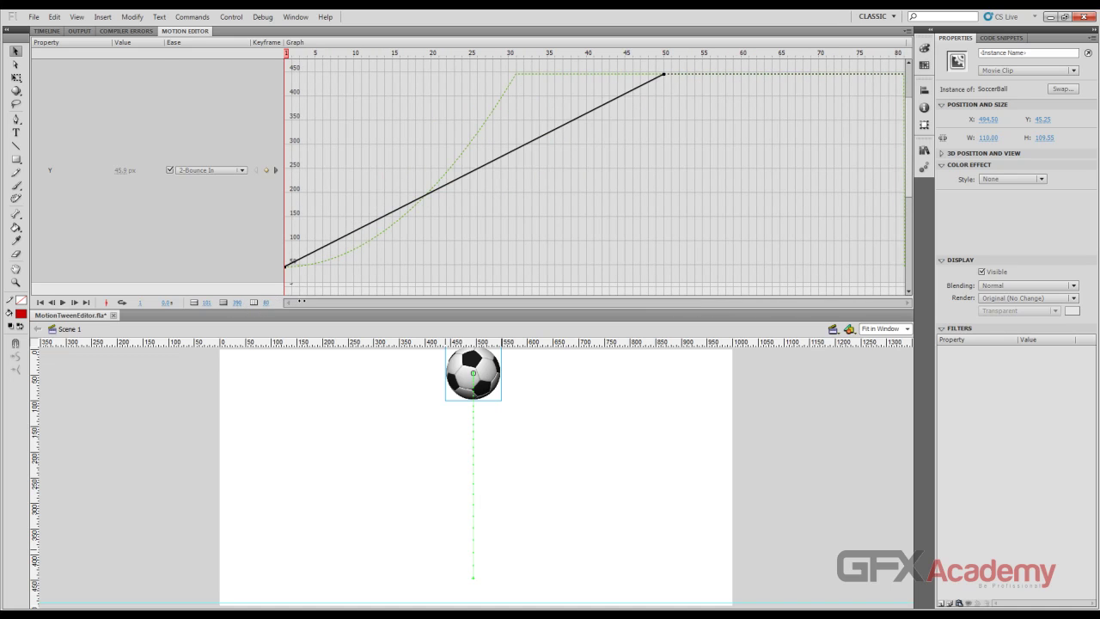
scroll(669, 149, "up", 3)
left_click_drag(670, 149, 897, 146)
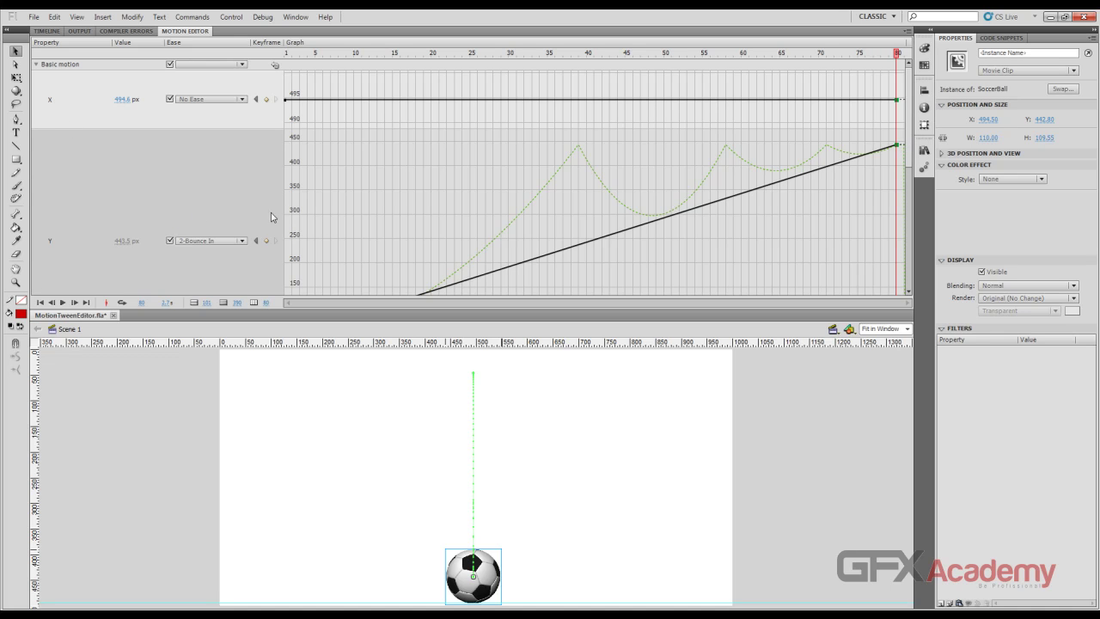
Compare the Y curve with the Bounce In ease graph, play back the lengthened tween, and return to frame 1
scroll(295, 218, "down", 3)
scroll(489, 147, "up", 3)
scroll(688, 202, "down", 5)
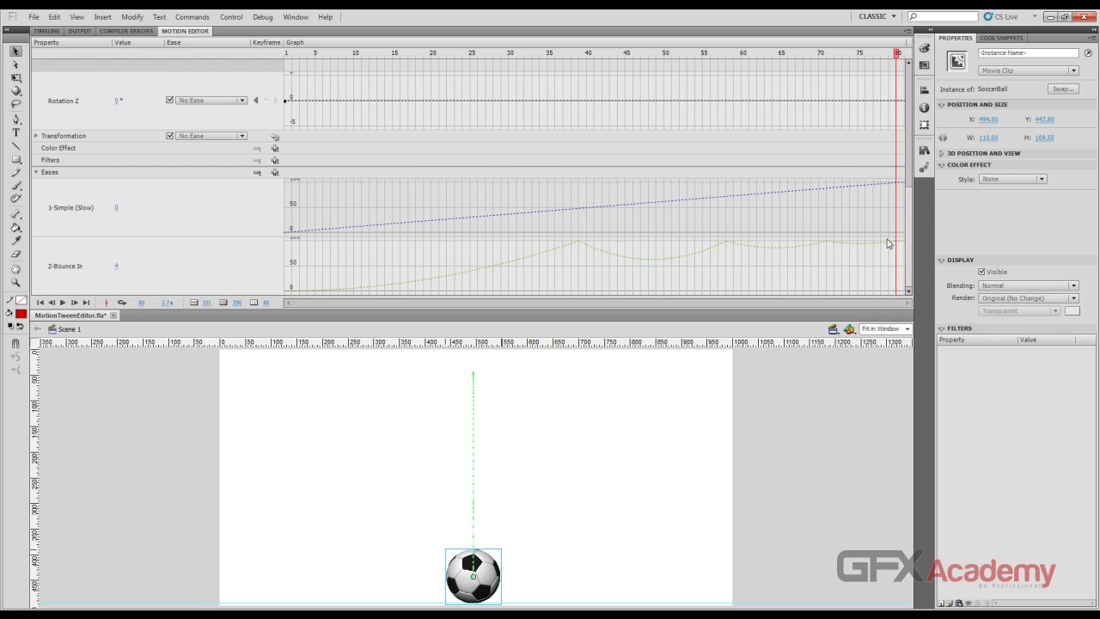
scroll(881, 242, "up", 5)
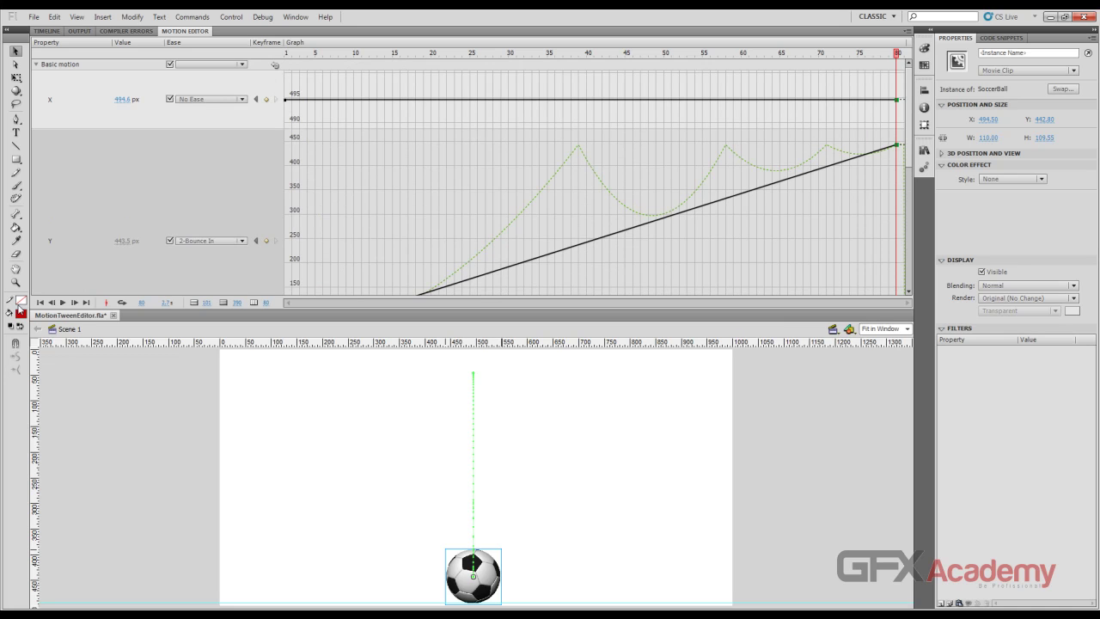
left_click(61, 303)
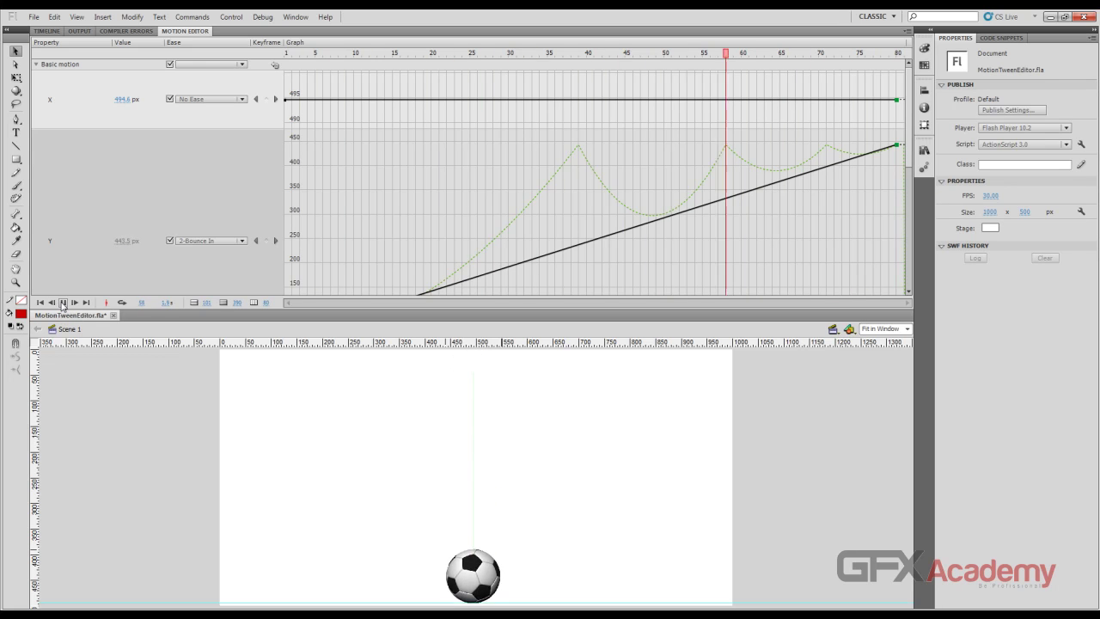
left_click(62, 302)
left_click(40, 303)
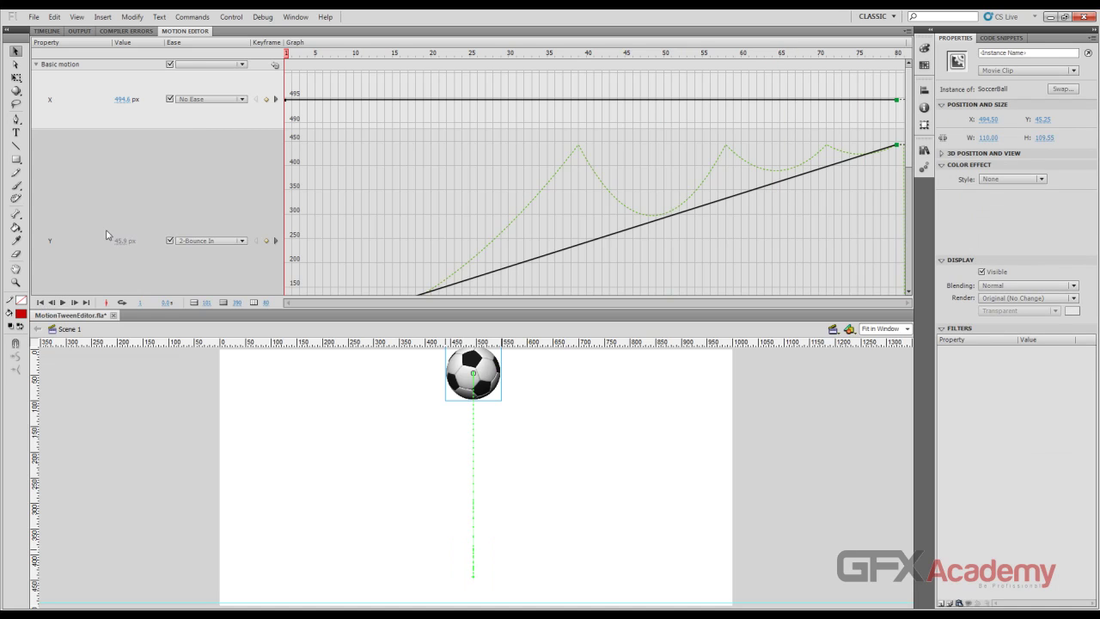
Set the Bounce In ease's value to 45, then play back the tween and pause it
scroll(109, 226, "down", 3)
scroll(233, 270, "down", 5)
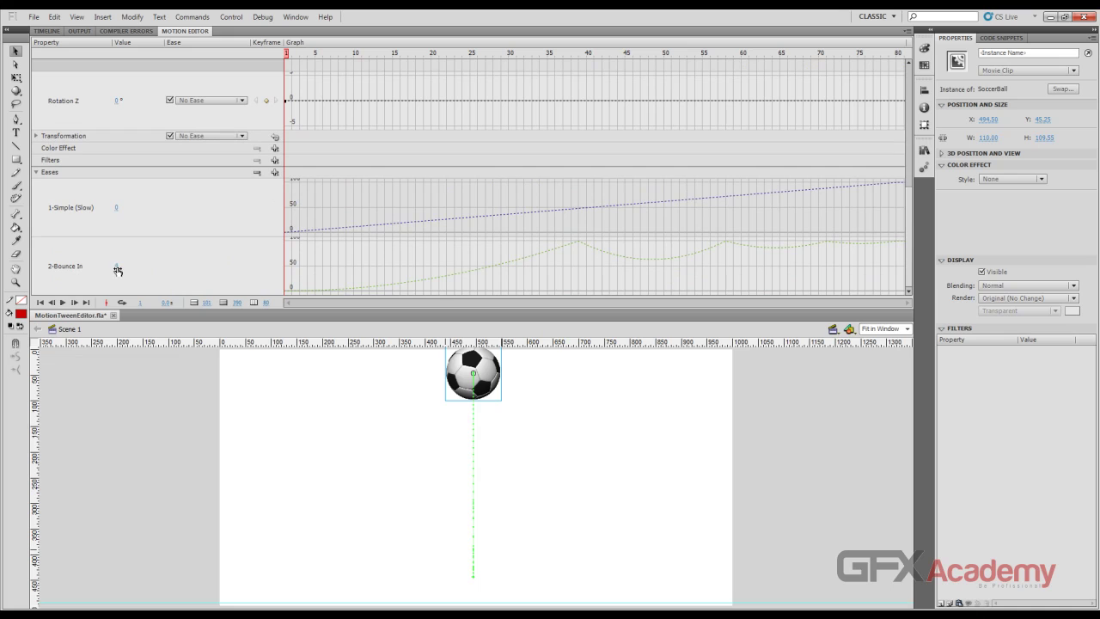
left_click_drag(117, 271, 143, 268)
left_click(62, 302)
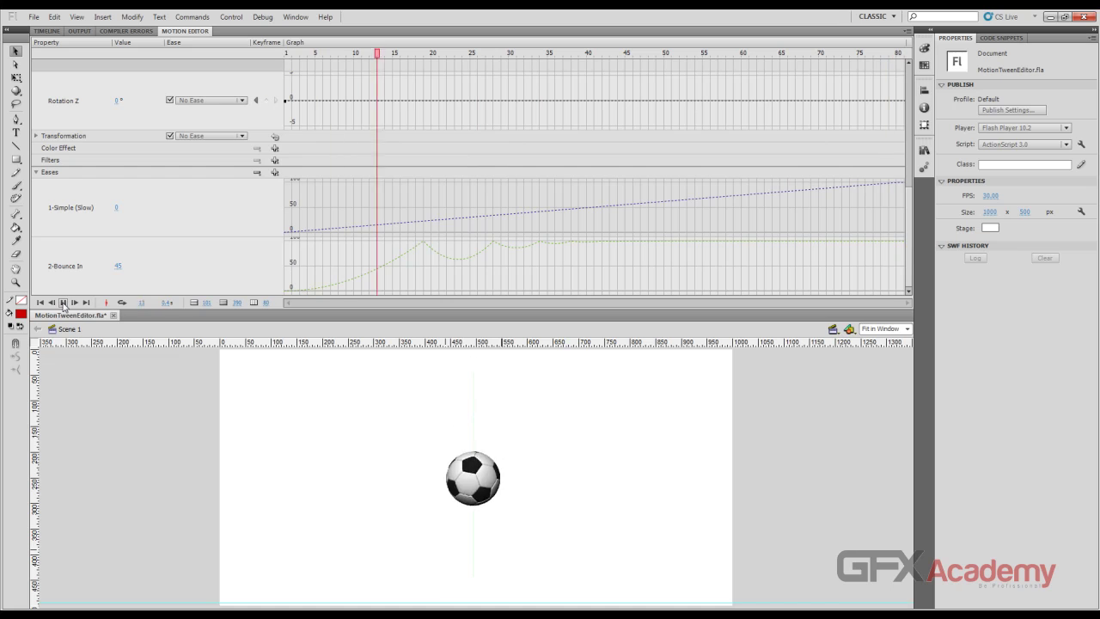
left_click(63, 302)
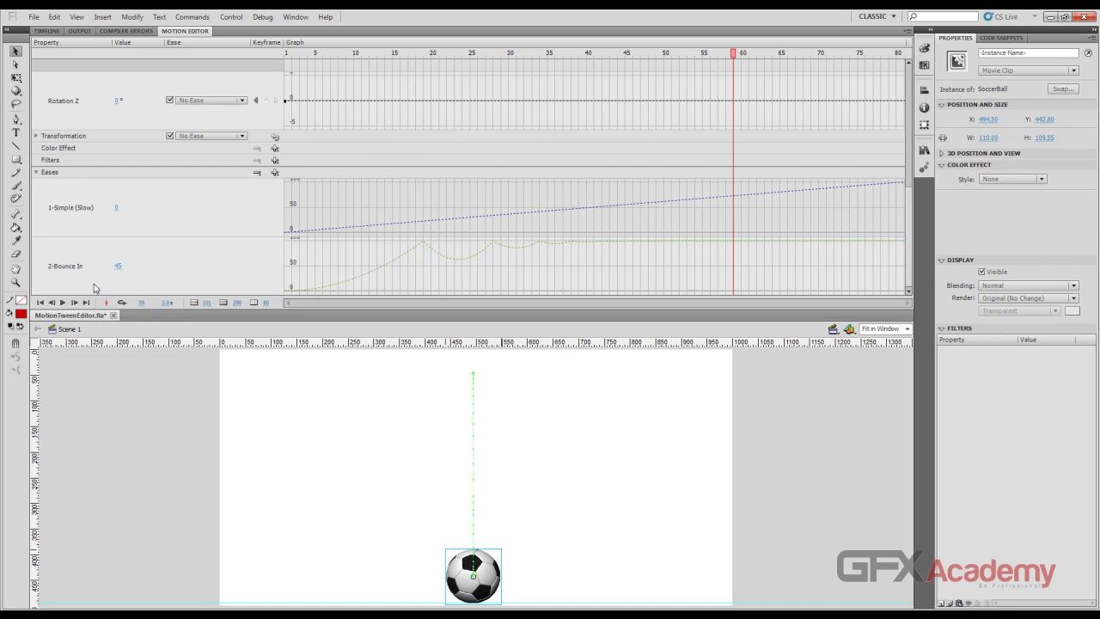
Set the Bounce In ease's value to 5, then play back the tween and stop at frame 36
left_click_drag(112, 265, 95, 266)
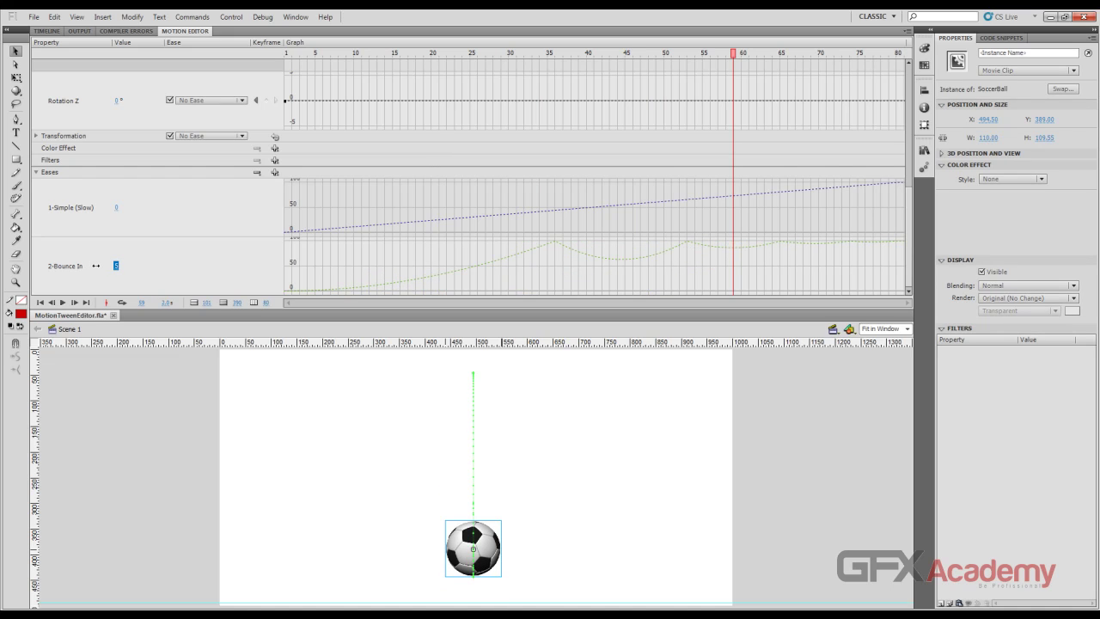
left_click(67, 303)
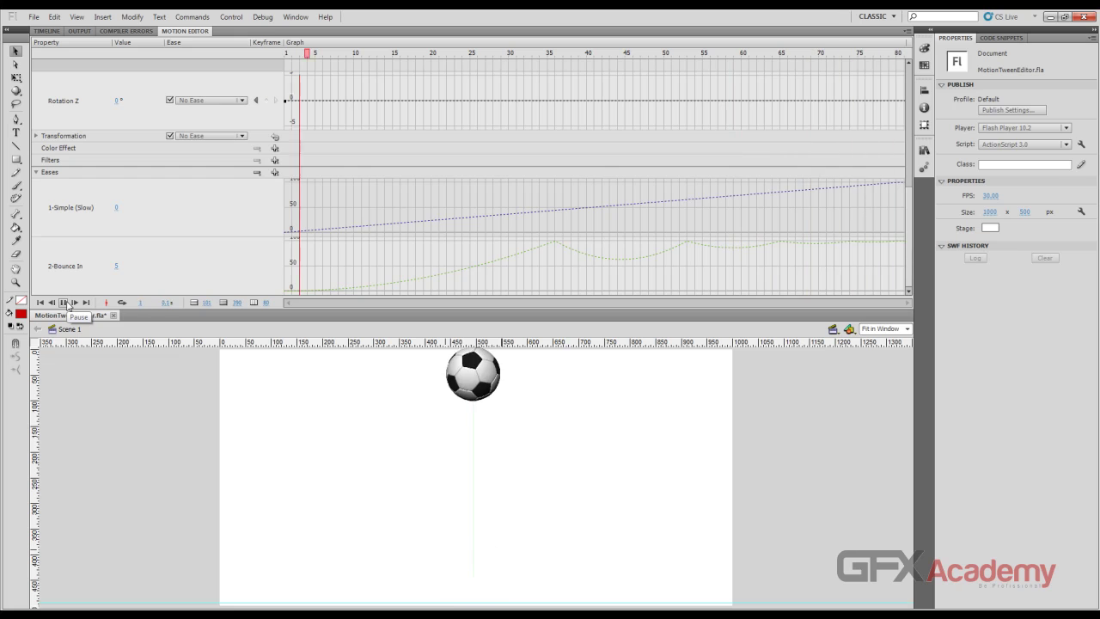
left_click(554, 271)
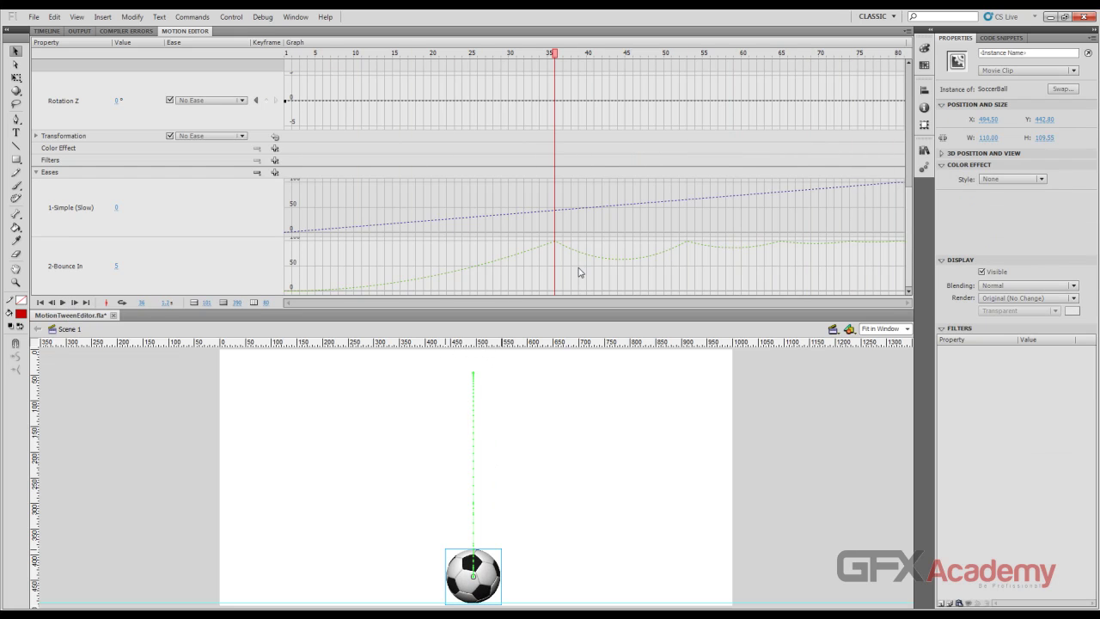